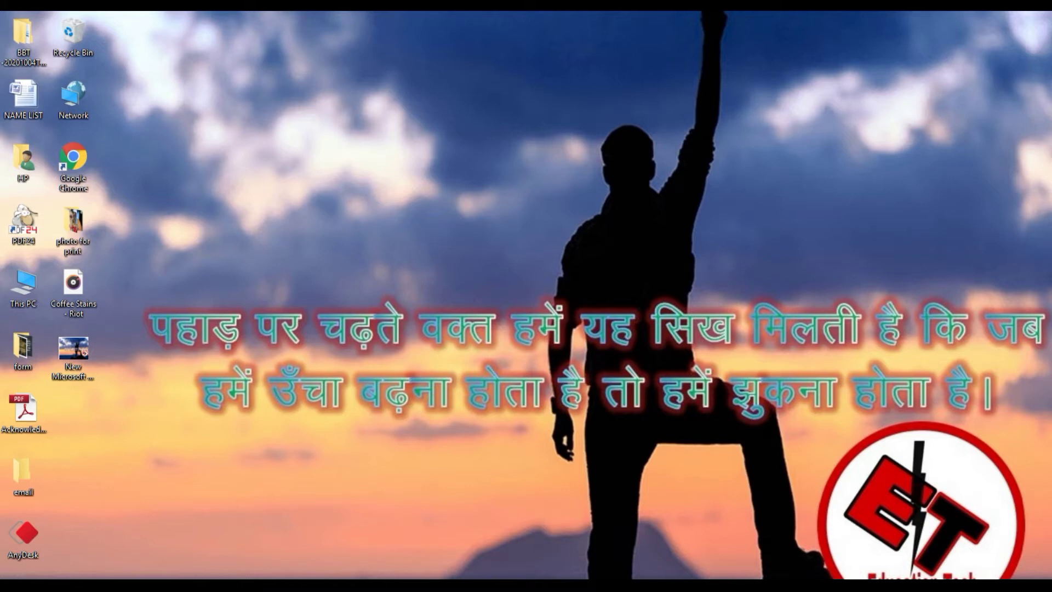
- Switch to the salary difference workbook in Excel and look over the arrears table on Sheet1
{"action": "mouse_move", "coordinate": [500, 586]}
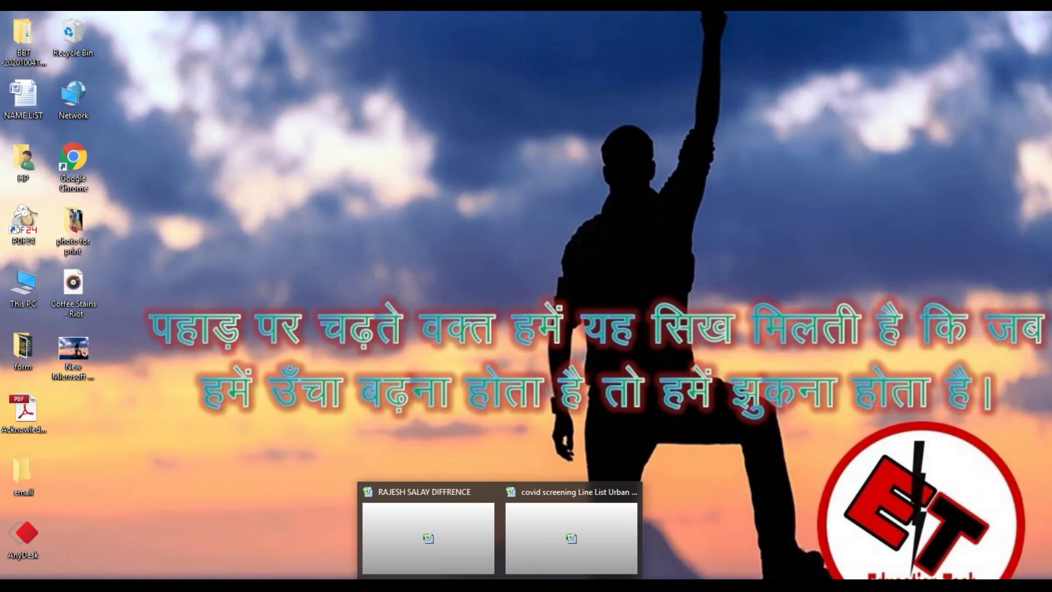
{"action": "left_click", "coordinate": [426, 514]}
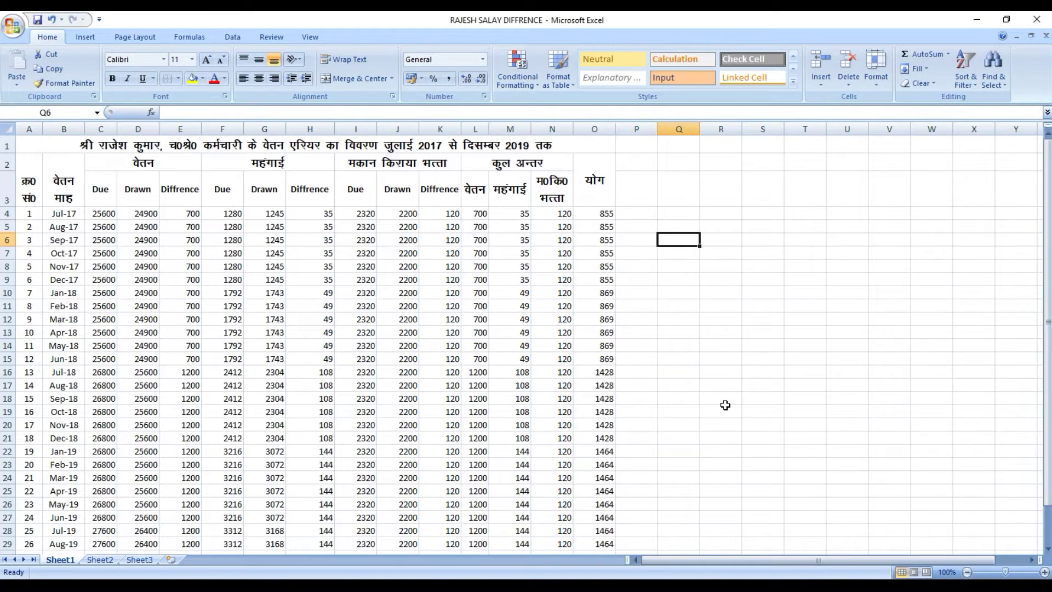
{"action": "scroll", "coordinate": [723, 403], "scroll_direction": "down", "scroll_amount": 4}
{"action": "scroll", "coordinate": [723, 404], "scroll_direction": "up", "scroll_amount": 4}
- Move the active cell to the table title in A1 and down to the serial-number heading in A2
{"action": "key", "text": "ctrl+Up"}
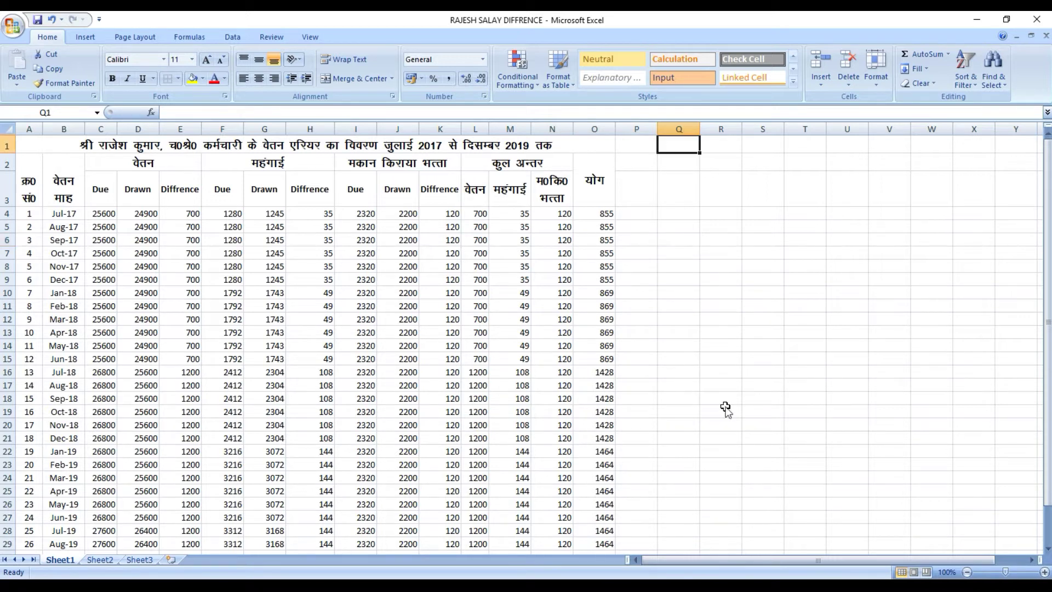
{"action": "key", "text": "ctrl+Left"}
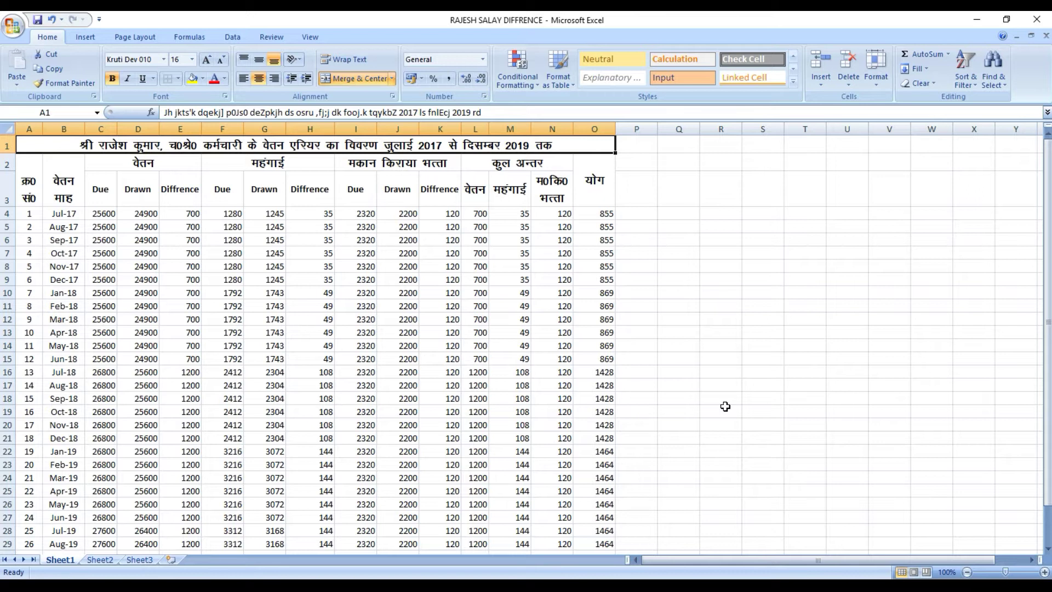
{"action": "key", "text": "Down"}
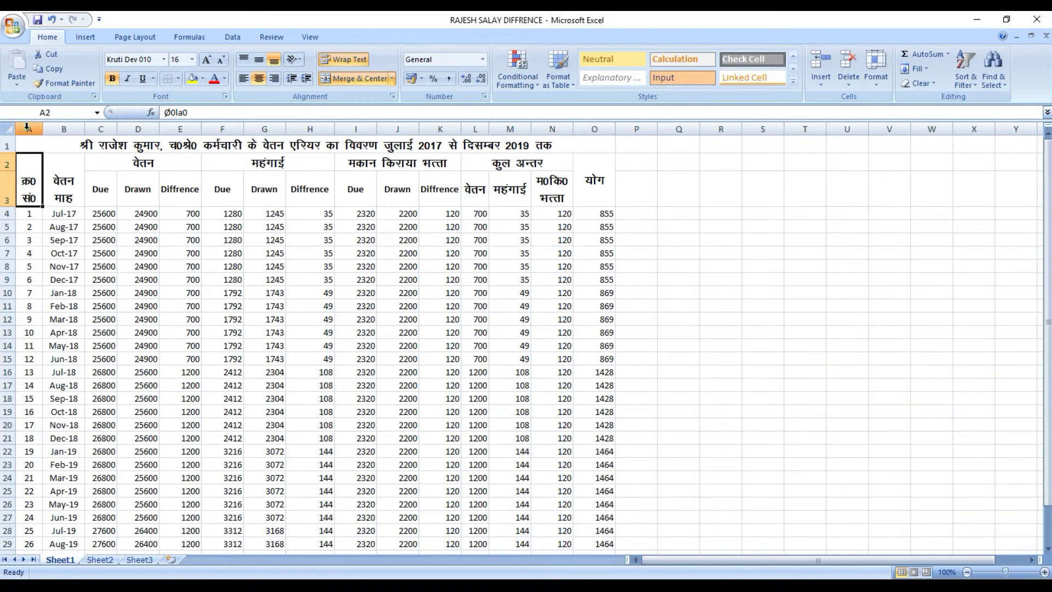
- Highlight columns A through O, clear the selection, and go between the first heading A2 and the last heading O2
{"action": "left_click_drag", "start_coordinate": [29, 129], "coordinate": [609, 126]}
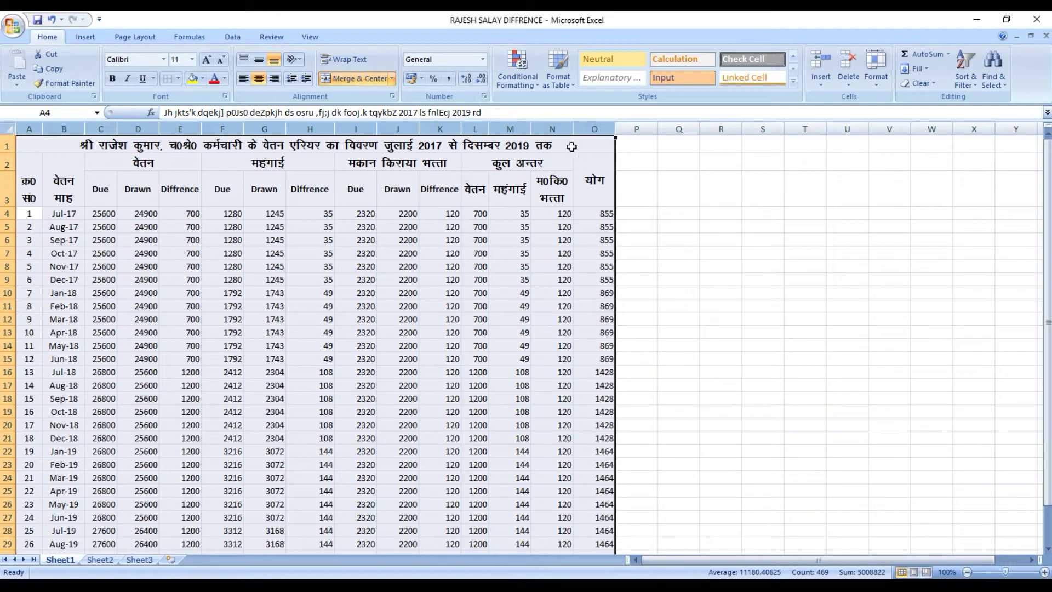
{"action": "left_click", "coordinate": [640, 253]}
{"action": "left_click", "coordinate": [24, 196]}
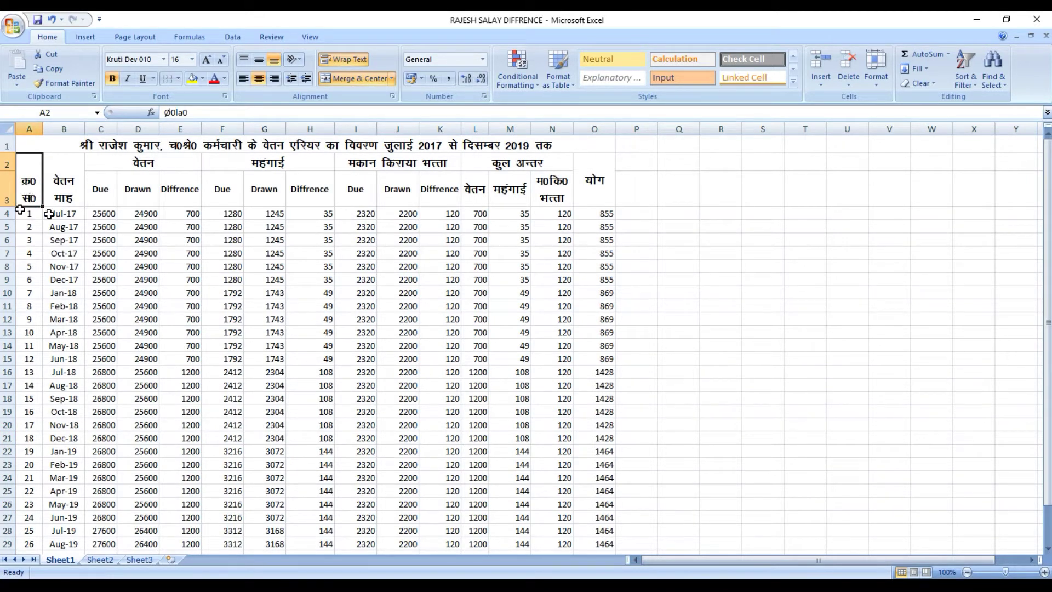
{"action": "left_click", "coordinate": [587, 173]}
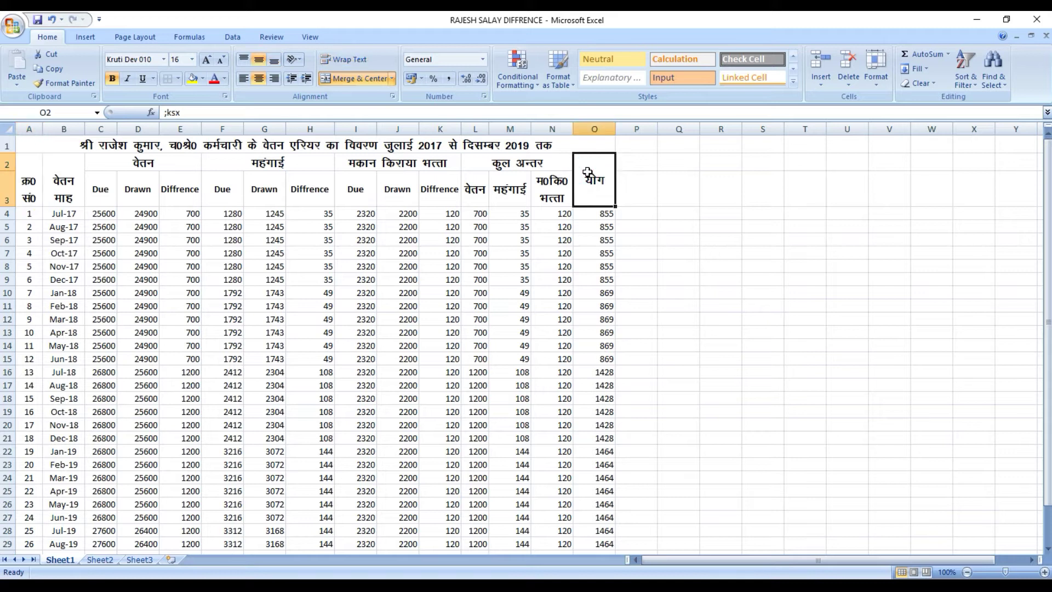
{"action": "left_click", "coordinate": [35, 189]}
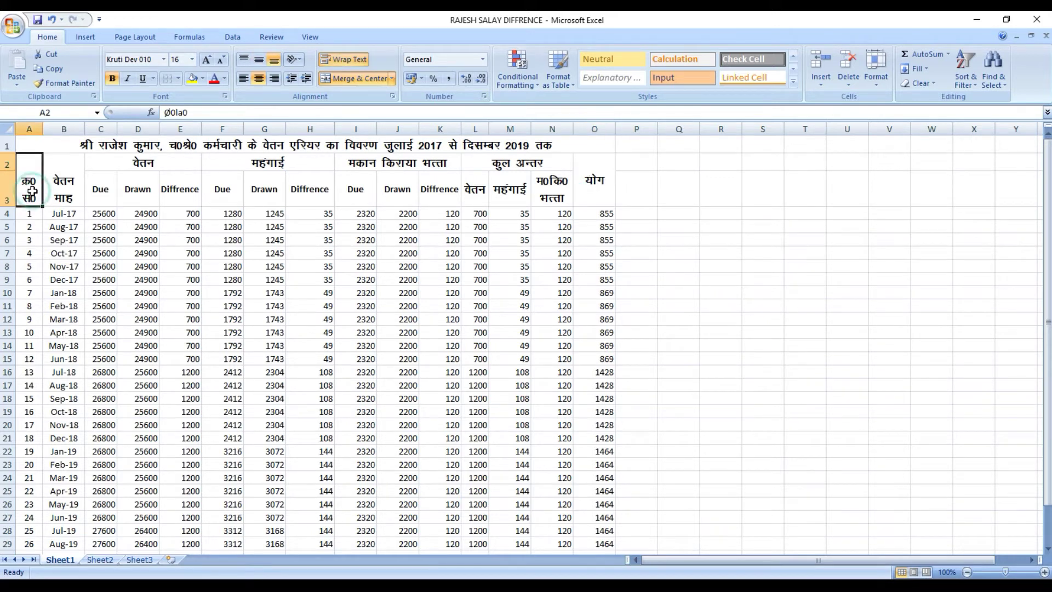
{"action": "left_click", "coordinate": [604, 190]}
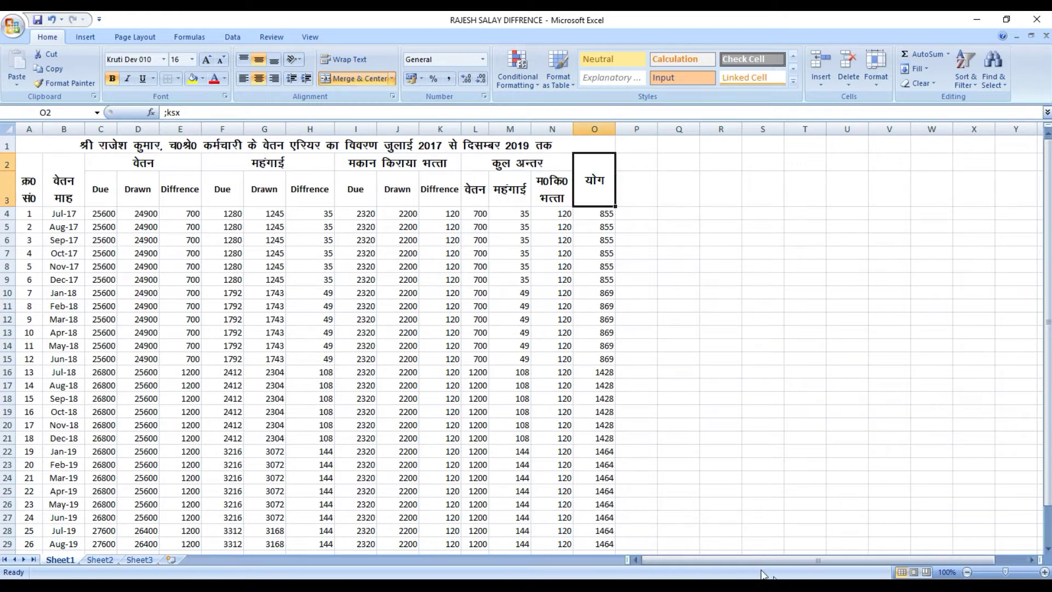
- Go to the sheet's last column in row 2, XFD2, and extend the selection back to the table's last column O
{"action": "key", "text": "ctrl+Right"}
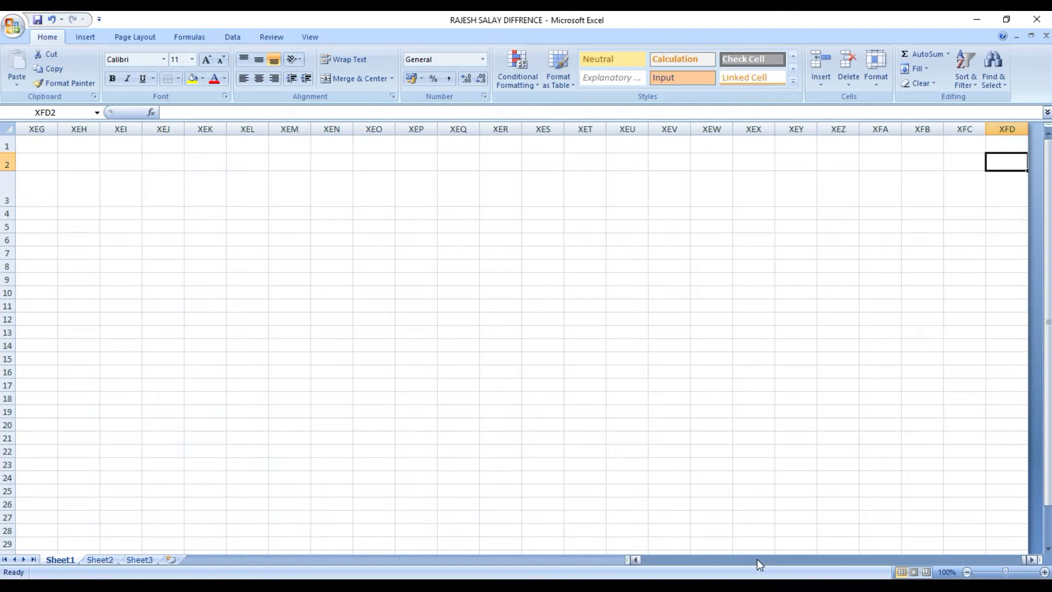
{"action": "key", "text": "Left"}
{"action": "key", "text": "Left"}
{"action": "key", "text": "ctrl+Right"}
{"action": "key", "text": "ctrl+shift+Left"}
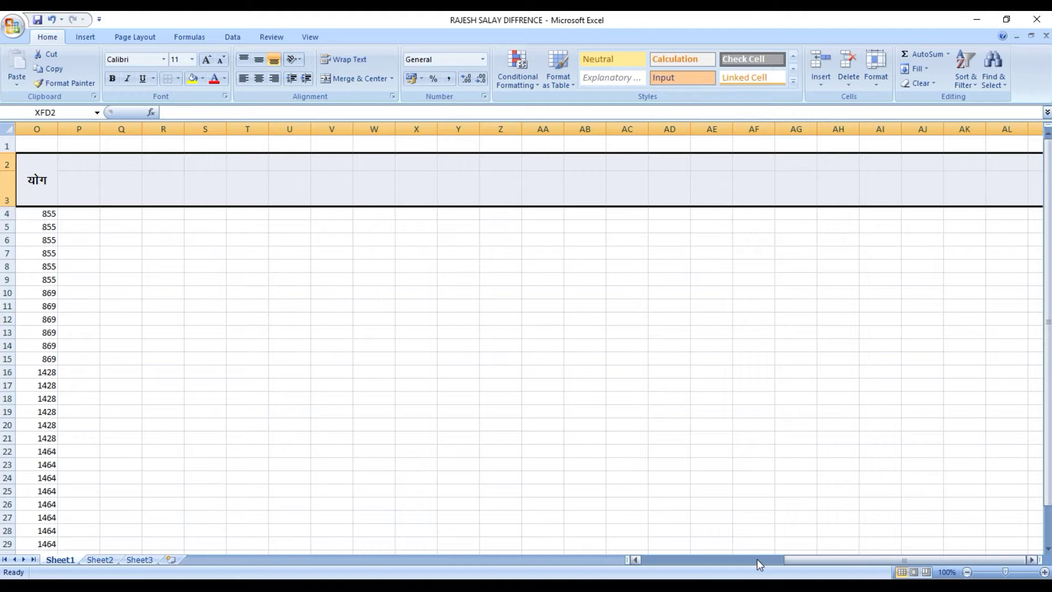
- Clear the selection and move the active cell back across the headings to the serial-number heading in A2
{"action": "key", "text": "ctrl+Left"}
{"action": "key", "text": "Left"}
{"action": "key", "text": "Left"}
{"action": "key", "text": "Left"}
{"action": "key", "text": "Left"}
{"action": "key", "text": "Left"}
{"action": "key", "text": "Left"}
{"action": "key", "text": "Left"}
{"action": "key", "text": "Left"}
{"action": "key", "text": "Left"}
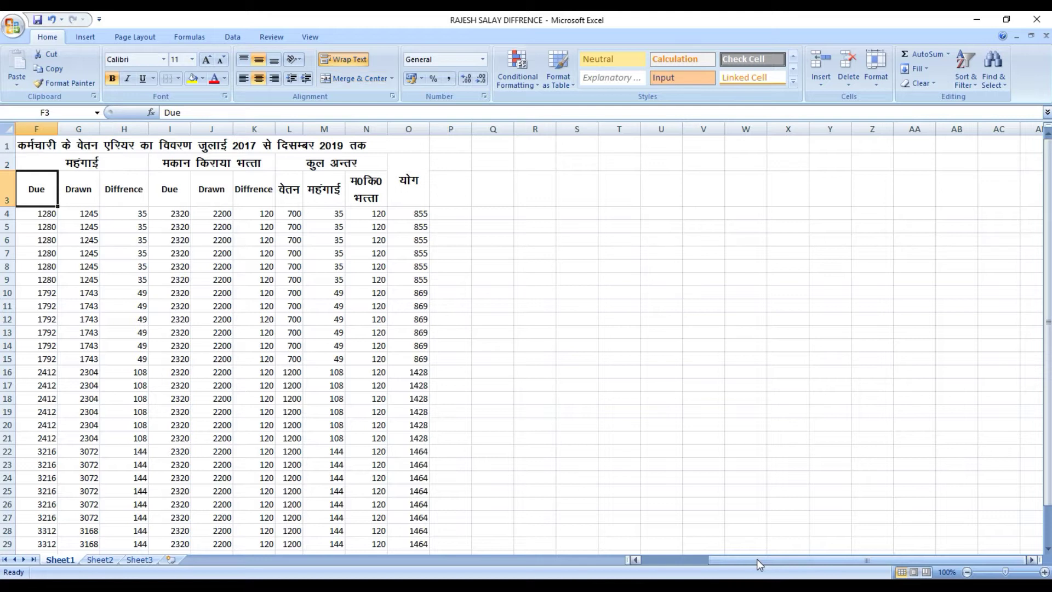
{"action": "key", "text": "Left"}
{"action": "key", "text": "Left"}
{"action": "key", "text": "Left"}
{"action": "key", "text": "Left"}
{"action": "key", "text": "Left"}
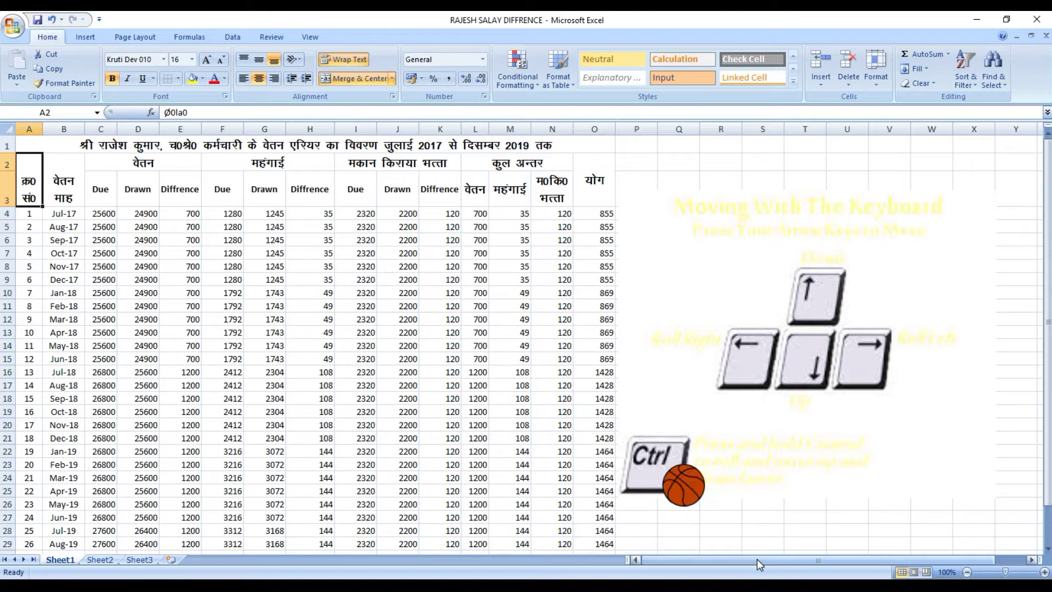
{"action": "key", "text": "Right"}
{"action": "key", "text": "Right"}
{"action": "key", "text": "Down"}
{"action": "key", "text": "Left"}
{"action": "key", "text": "Left"}
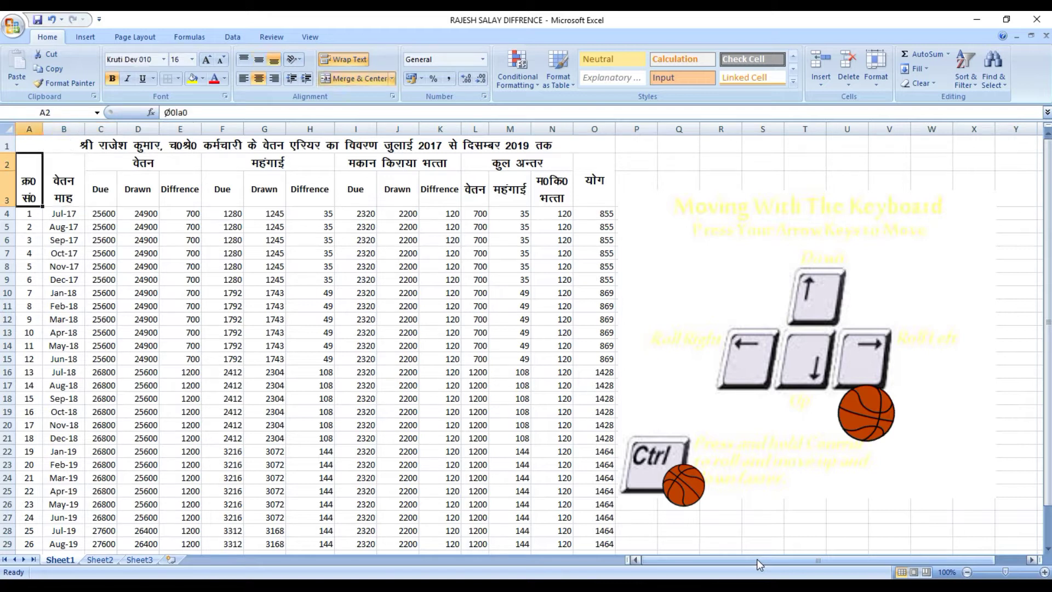
- Follow the data edges from row 4 to O4, down to the grand total in O33, and back to the Total label
{"action": "key", "text": "Down"}
{"action": "key", "text": "ctrl+Right"}
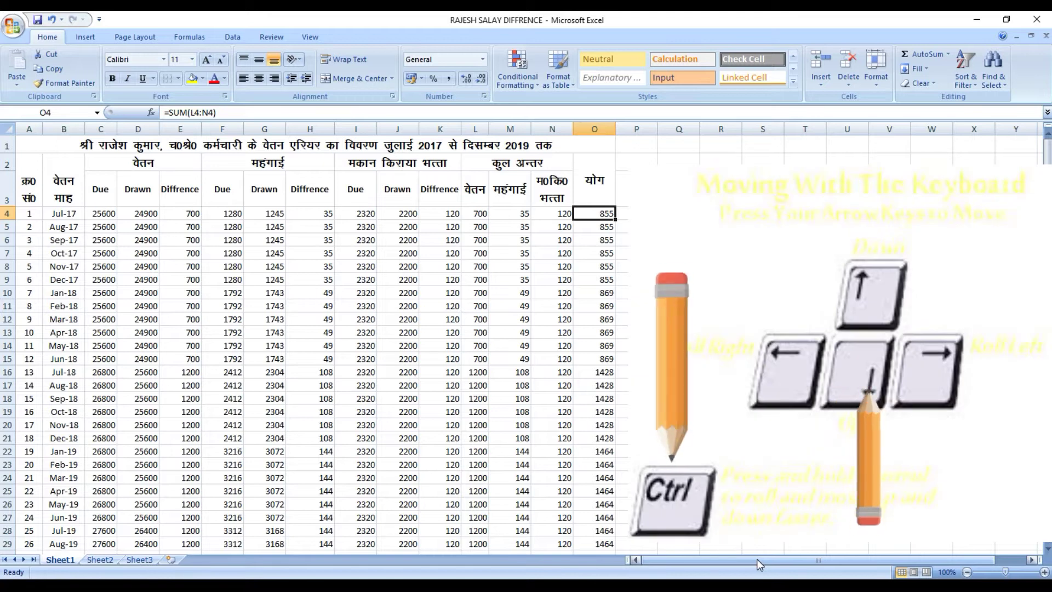
{"action": "key", "text": "ctrl+Down"}
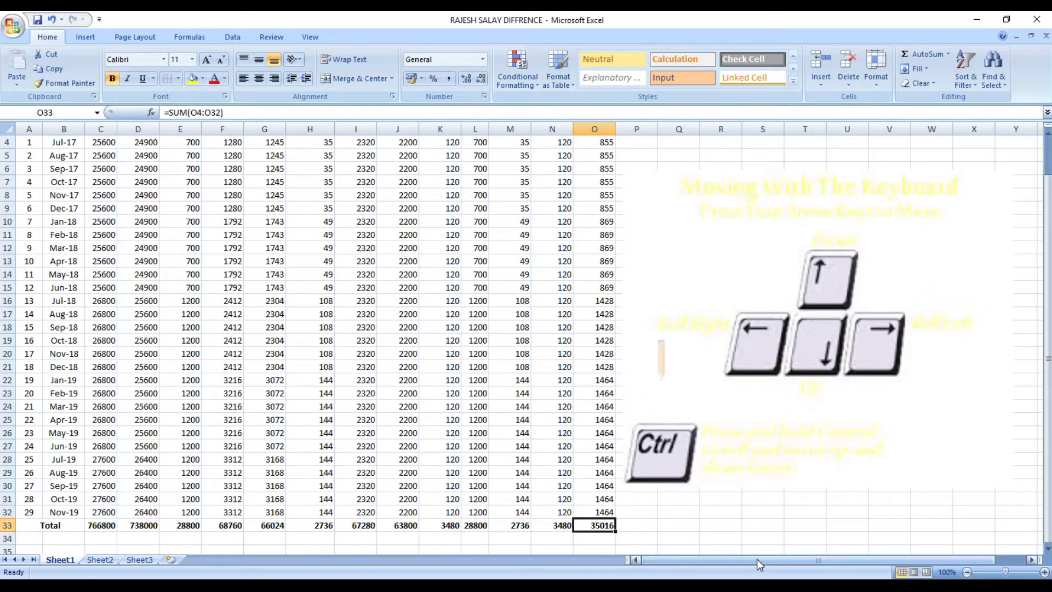
{"action": "key", "text": "ctrl+Left"}
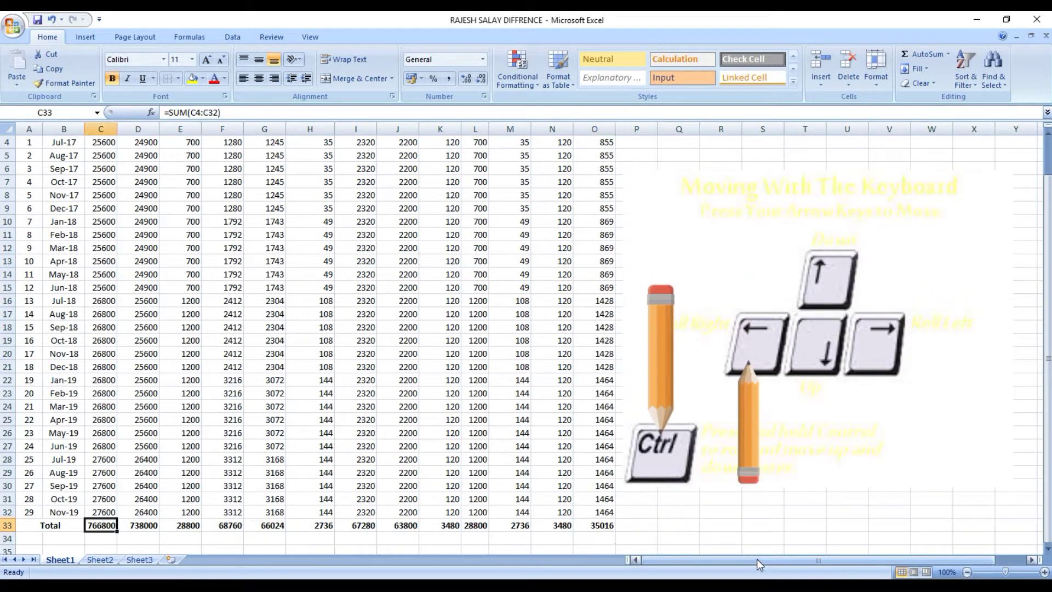
{"action": "key", "text": "Left"}
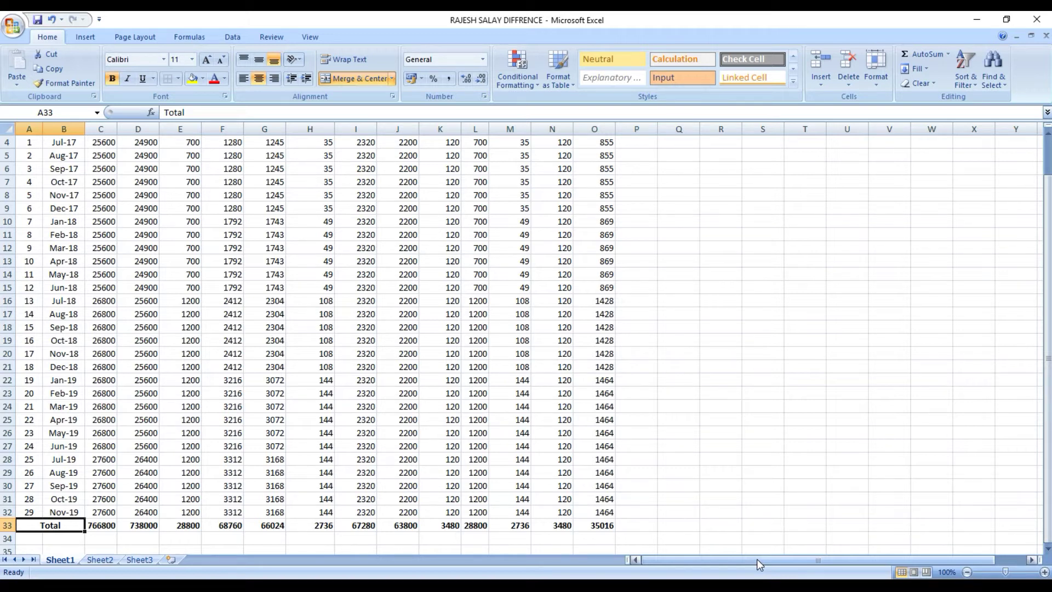
- Select the empty cell R11, go to the top of column R, and return to the table title in A1
{"action": "left_click_drag", "start_coordinate": [747, 561], "coordinate": [866, 558]}
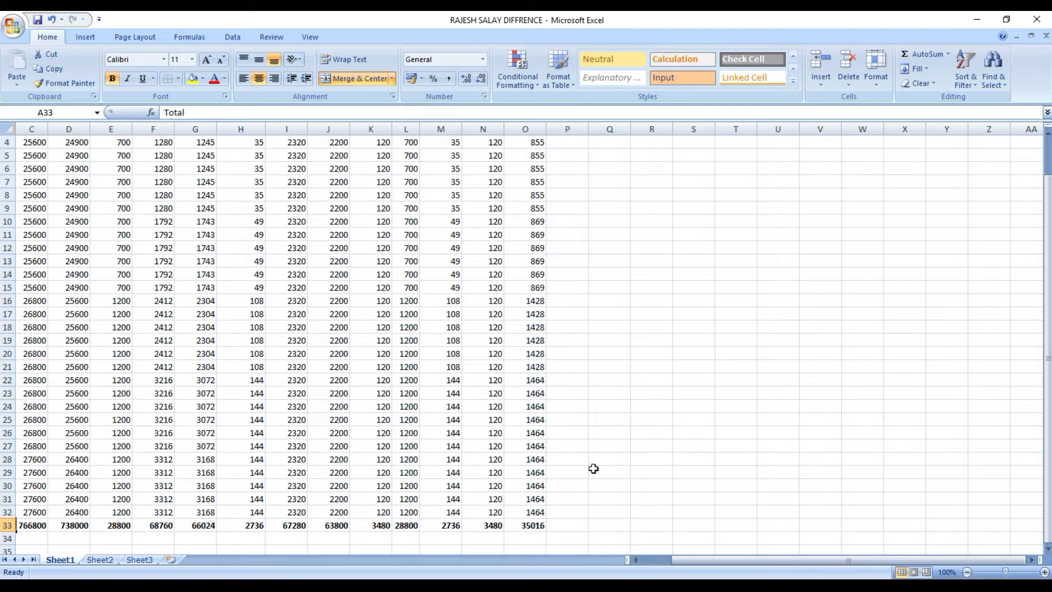
{"action": "left_click", "coordinate": [631, 235]}
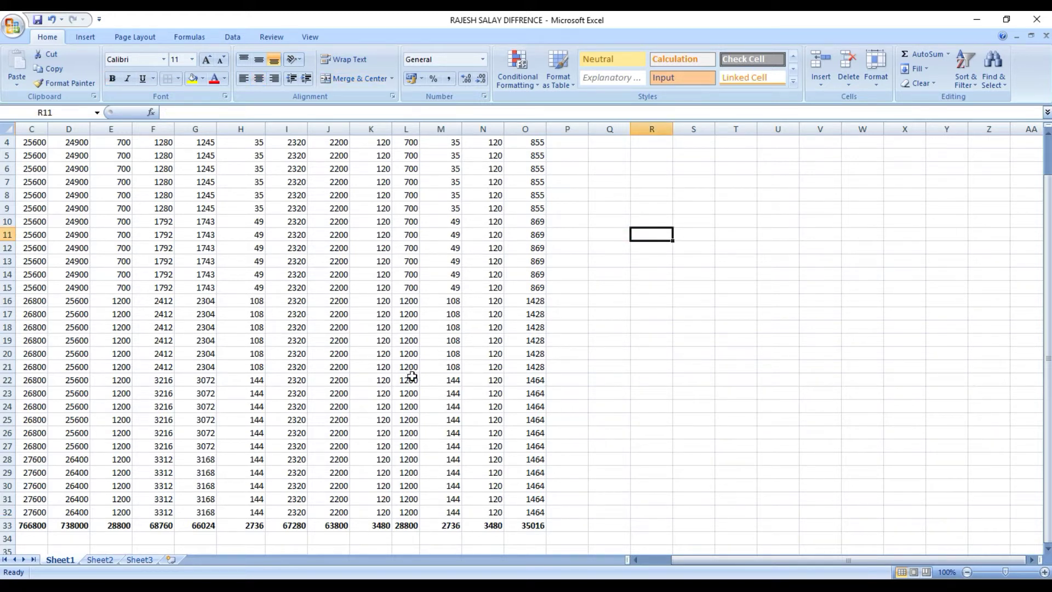
{"action": "key", "text": "ctrl+Up"}
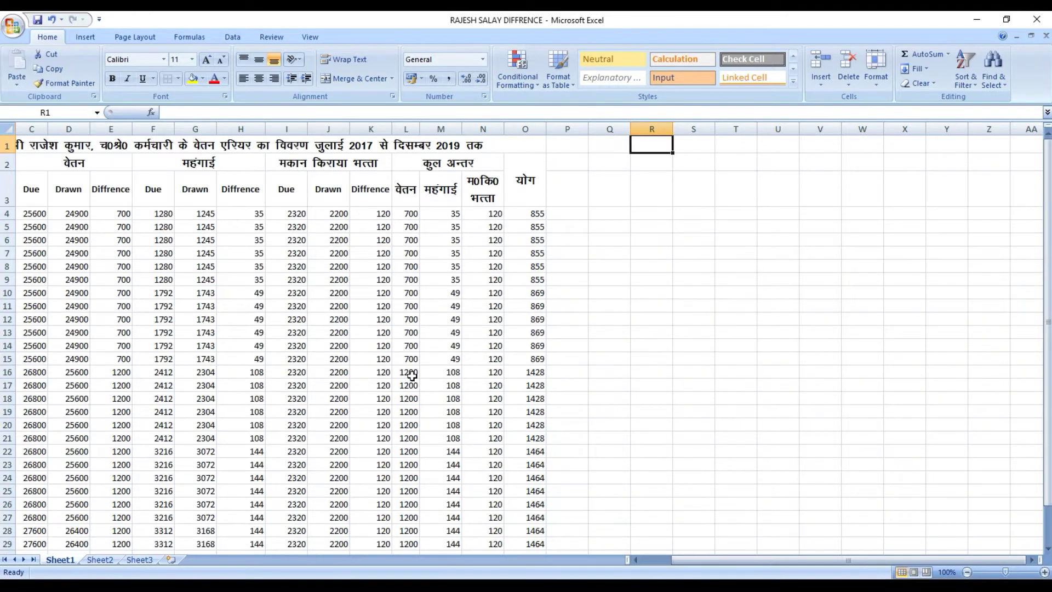
{"action": "key", "text": "Left"}
{"action": "key", "text": "Left"}
{"action": "key", "text": "ctrl+Left"}
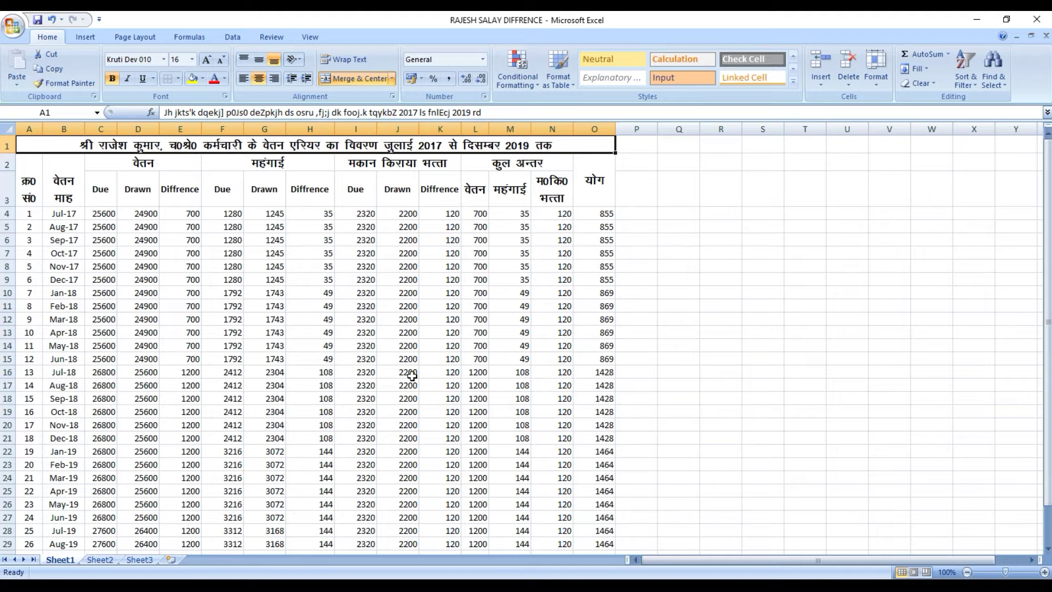
{"action": "key", "text": "Down"}
{"action": "key", "text": "Down"}
{"action": "key", "text": "Up"}
{"action": "key", "text": "Up"}
{"action": "key", "text": "Down"}
{"action": "key", "text": "Up"}
- Try to select the salary table by sweeping from its upper rows to the bottom, and clear the selection
{"action": "left_click_drag", "start_coordinate": [38, 145], "coordinate": [50, 528]}
{"action": "left_click", "coordinate": [276, 381]}
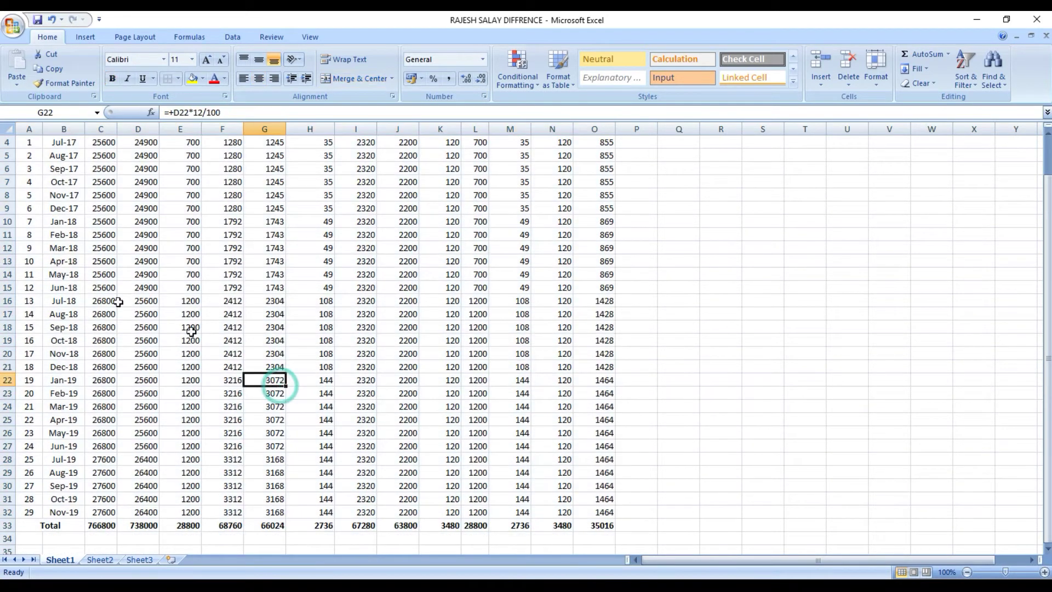
{"action": "scroll", "coordinate": [71, 285], "scroll_direction": "up", "scroll_amount": 1}
{"action": "left_click_drag", "start_coordinate": [21, 185], "coordinate": [575, 538]}
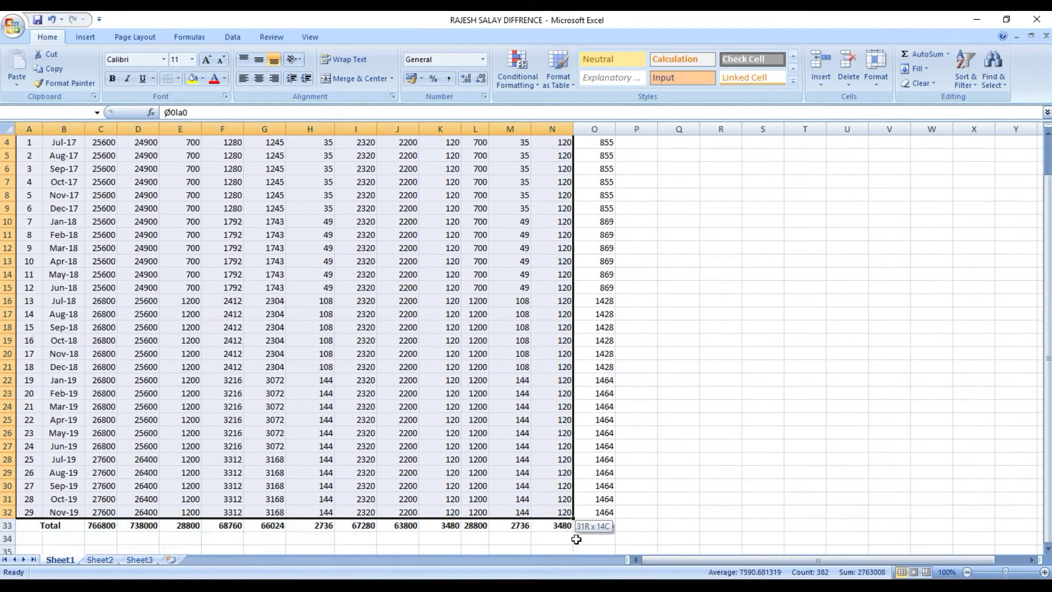
{"action": "left_click", "coordinate": [685, 364]}
{"action": "scroll", "coordinate": [426, 483], "scroll_direction": "up", "scroll_amount": 1}
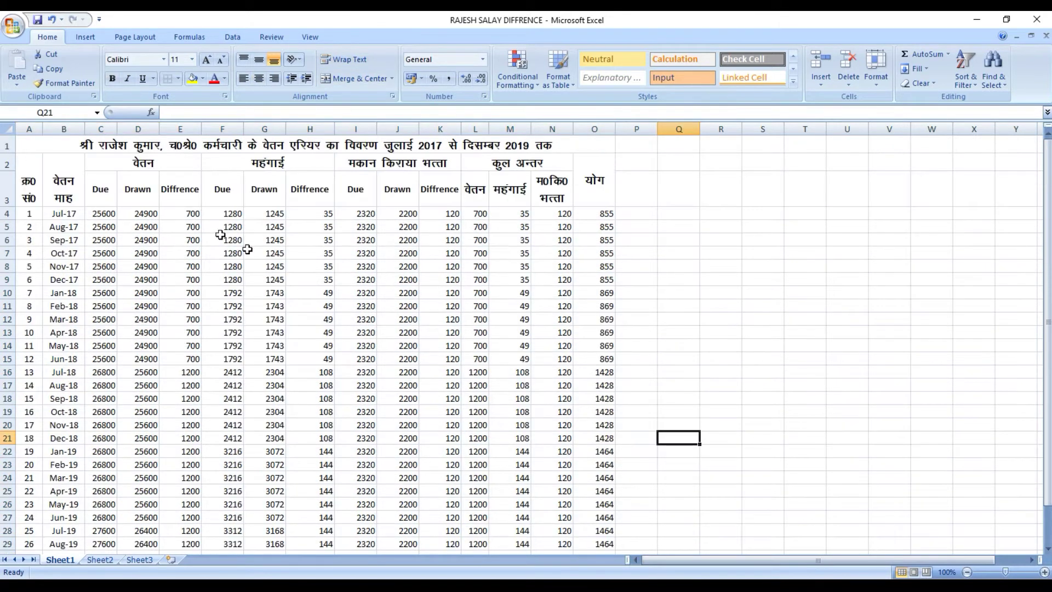
- Select the whole table from the title in A1 through the Total row (A1:O33) and apply All Borders to it
{"action": "left_click", "coordinate": [157, 142]}
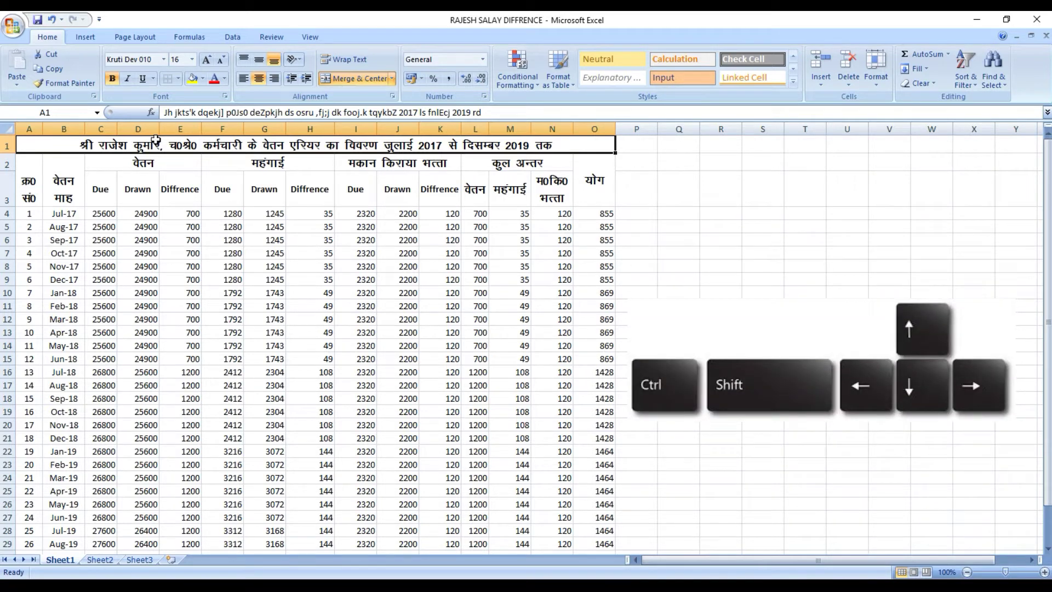
{"action": "key", "text": "shift+Down"}
{"action": "key", "text": "shift+Down"}
{"action": "key", "text": "ctrl+shift+Down"}
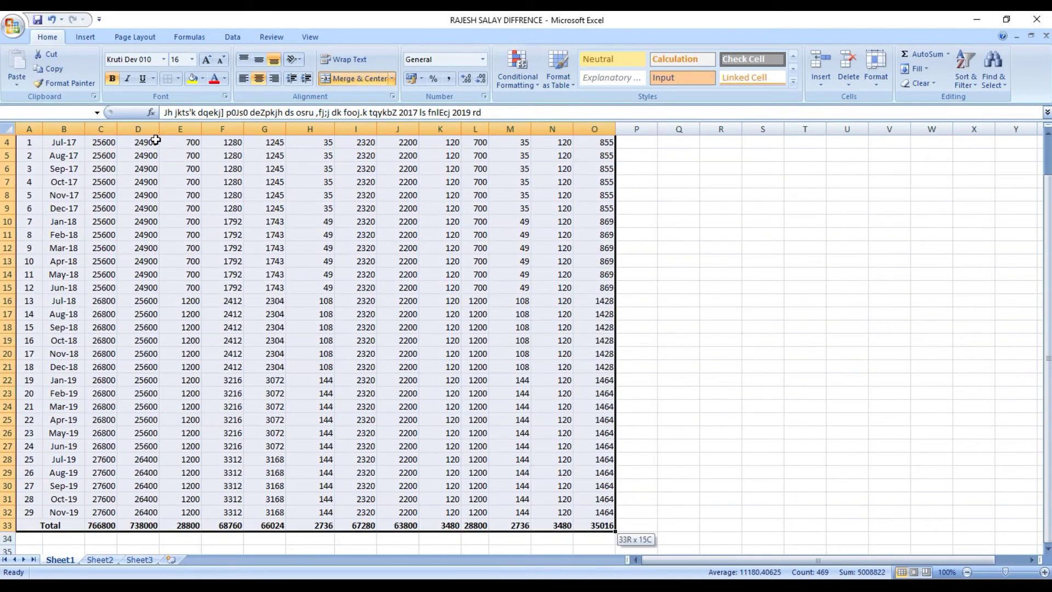
{"action": "scroll", "coordinate": [156, 140], "scroll_direction": "up", "scroll_amount": 1}
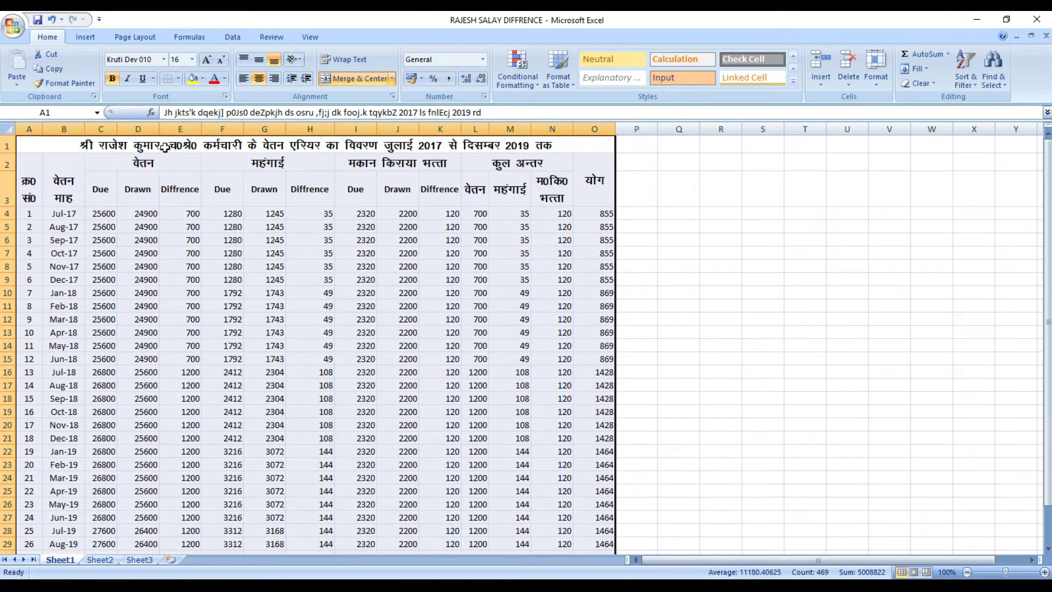
{"action": "scroll", "coordinate": [308, 307], "scroll_direction": "down", "scroll_amount": 4}
{"action": "scroll", "coordinate": [310, 326], "scroll_direction": "up", "scroll_amount": 4}
{"action": "left_click", "coordinate": [179, 77]}
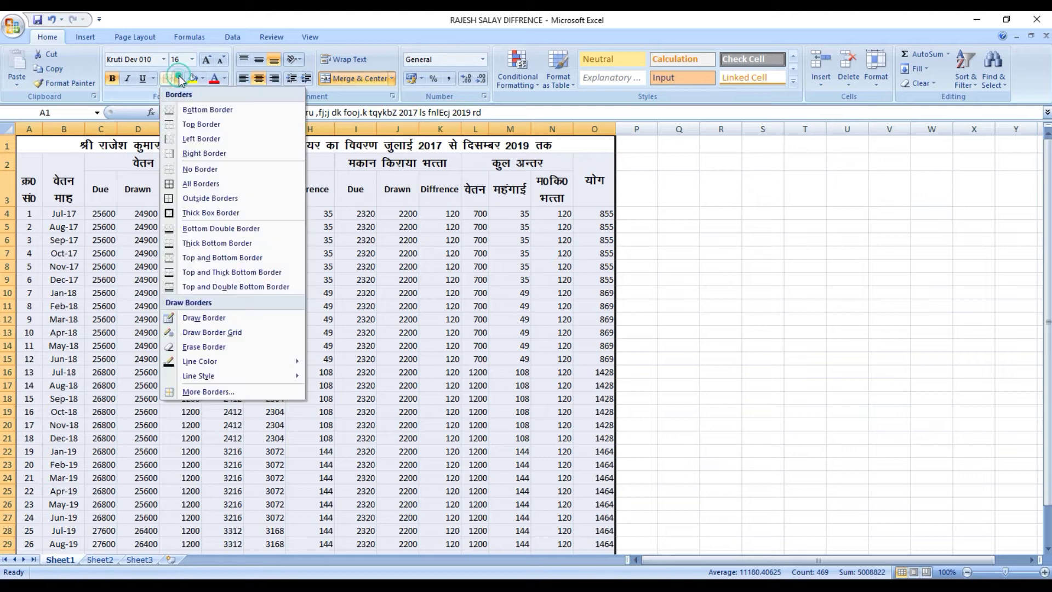
{"action": "left_click", "coordinate": [184, 188]}
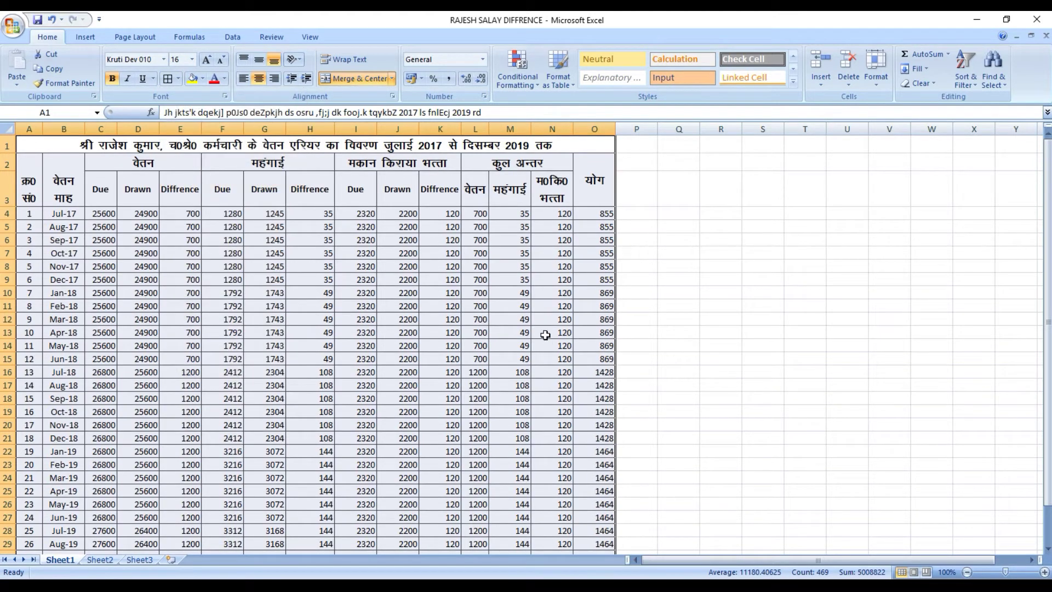
{"action": "scroll", "coordinate": [552, 344], "scroll_direction": "down", "scroll_amount": 5}
{"action": "scroll", "coordinate": [552, 344], "scroll_direction": "up", "scroll_amount": 5}
{"action": "scroll", "coordinate": [552, 344], "scroll_direction": "down", "scroll_amount": 6}
{"action": "scroll", "coordinate": [552, 344], "scroll_direction": "up", "scroll_amount": 6}
{"action": "left_click", "coordinate": [549, 341]}
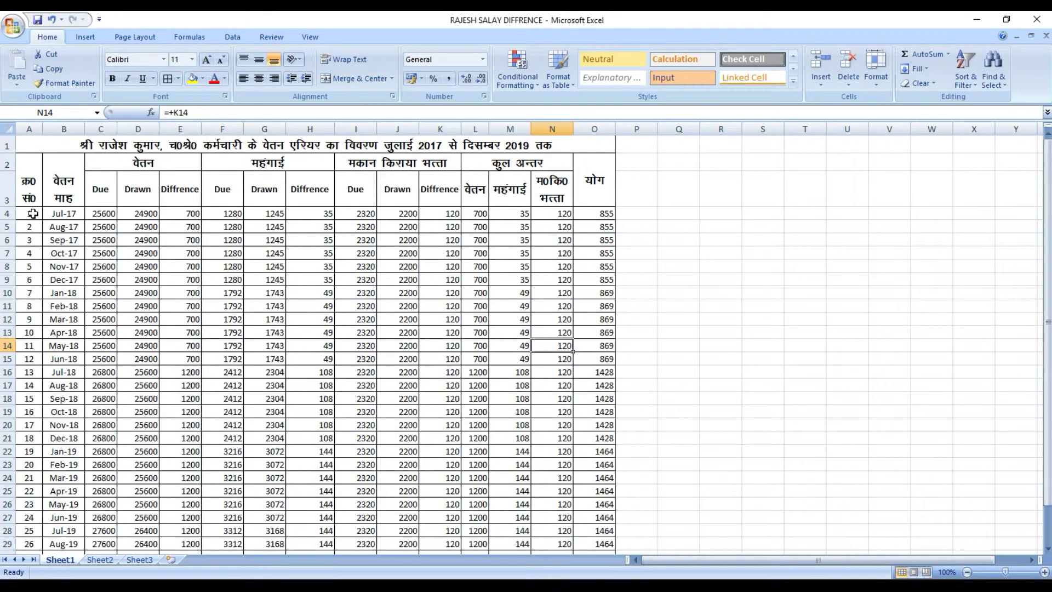
- Go back and forth between the first and last cells of row 4, A4 and O4, ending at O4
{"action": "left_click", "coordinate": [33, 214]}
{"action": "key", "text": "ctrl+Right"}
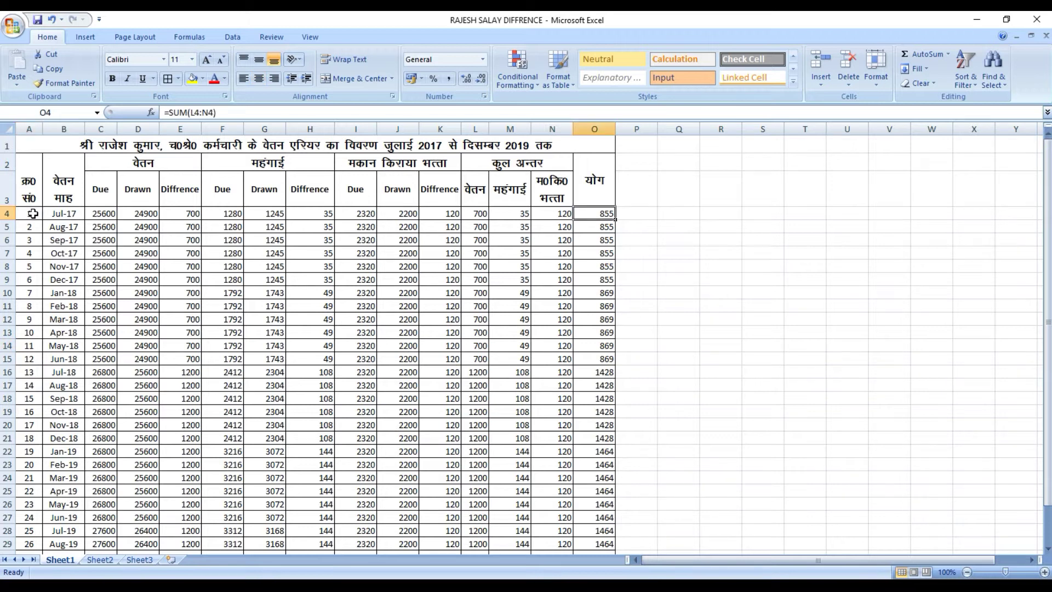
{"action": "key", "text": "ctrl+Left"}
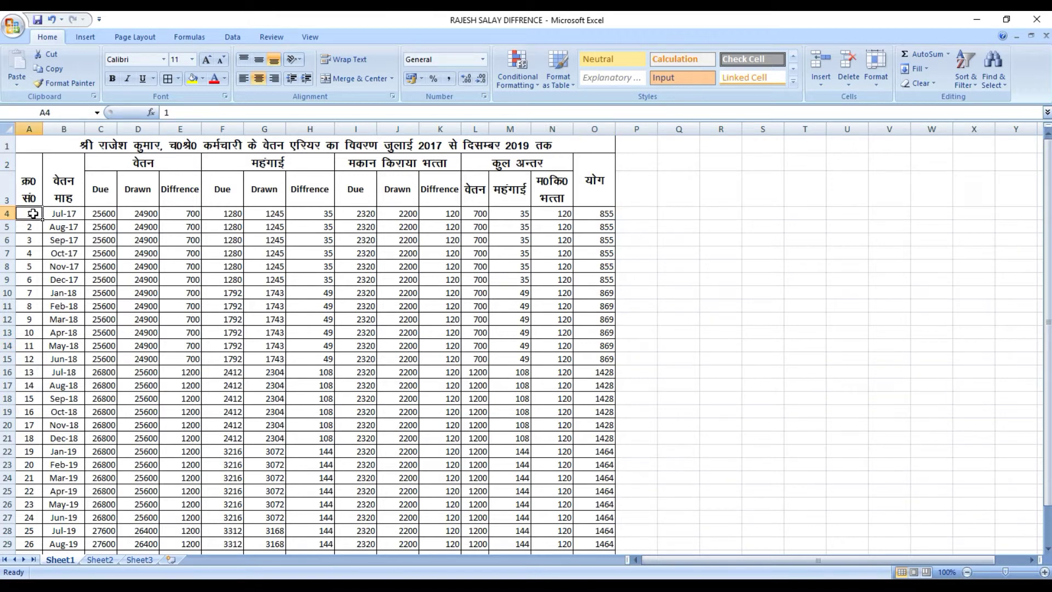
{"action": "key", "text": "ctrl+Right"}
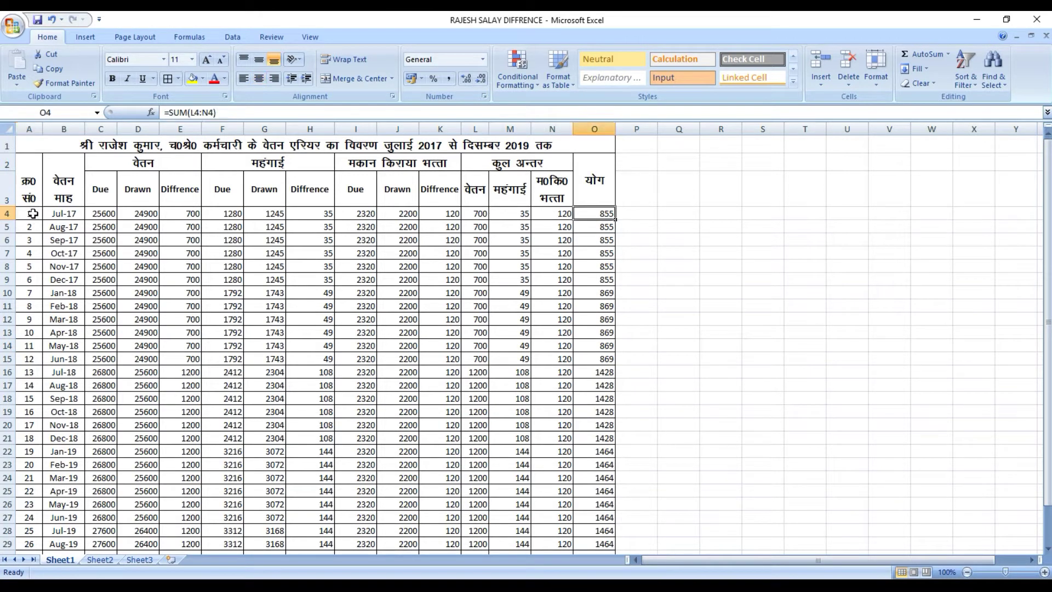
- Move cell by cell along row 4 from O4 back to the first cell, A4
{"action": "key", "text": "Left"}
{"action": "key", "text": "Left"}
{"action": "key", "text": "Left"}
{"action": "key", "text": "Left"}
{"action": "key", "text": "Left"}
{"action": "key", "text": "Left"}
{"action": "key", "text": "Left"}
{"action": "key", "text": "Left"}
{"action": "key", "text": "Left"}
{"action": "key", "text": "Left"}
{"action": "key", "text": "Left"}
{"action": "key", "text": "Left"}
{"action": "key", "text": "Left"}
{"action": "key", "text": "Left"}
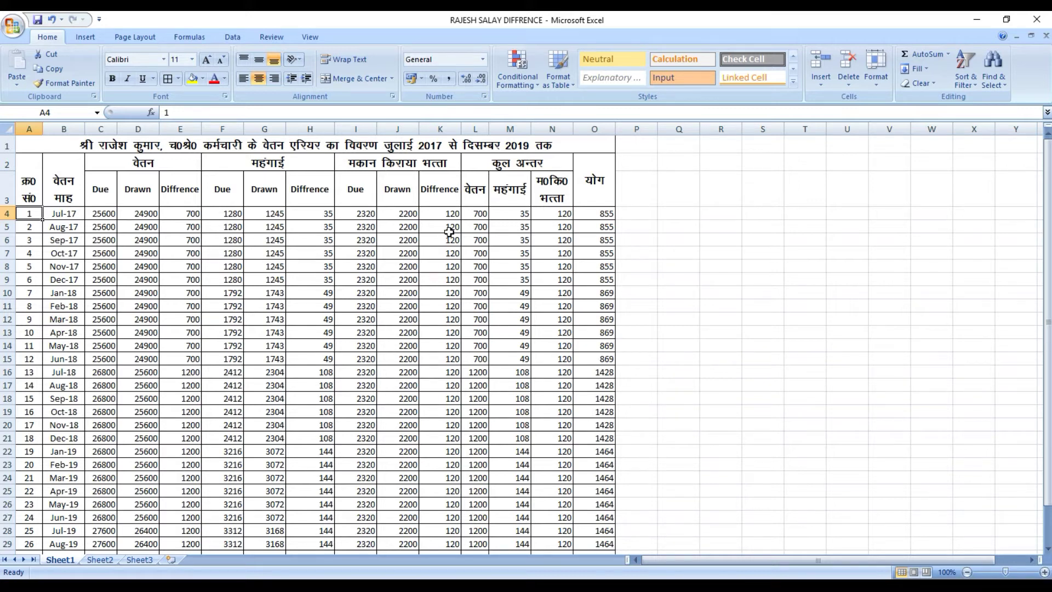
- Select the data block from A4 through the Total row (A4:O33) and remove all its borders
{"action": "key", "text": "ctrl+shift+Right"}
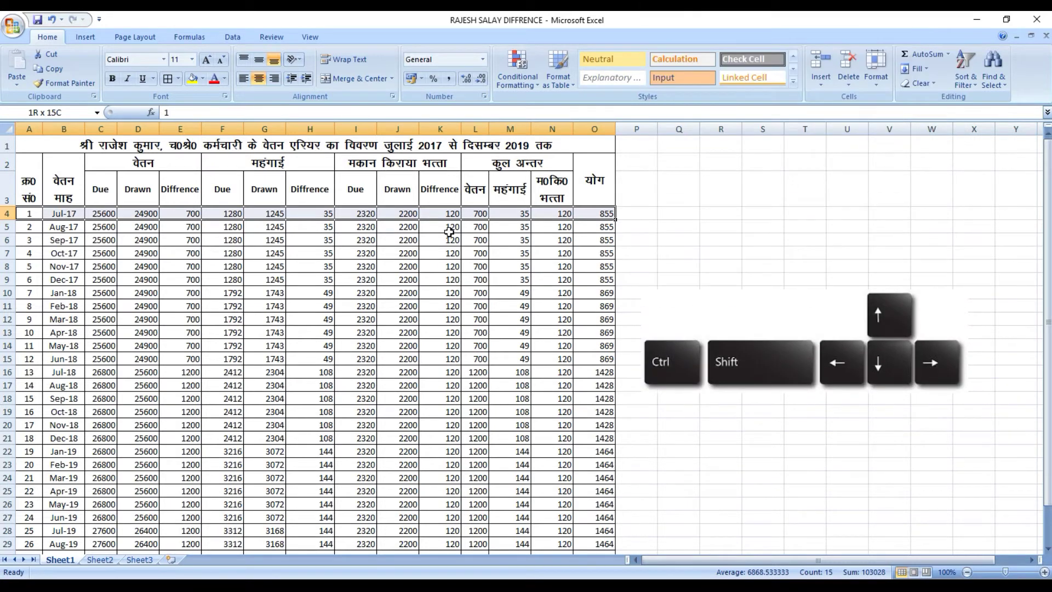
{"action": "key", "text": "ctrl+shift+Down"}
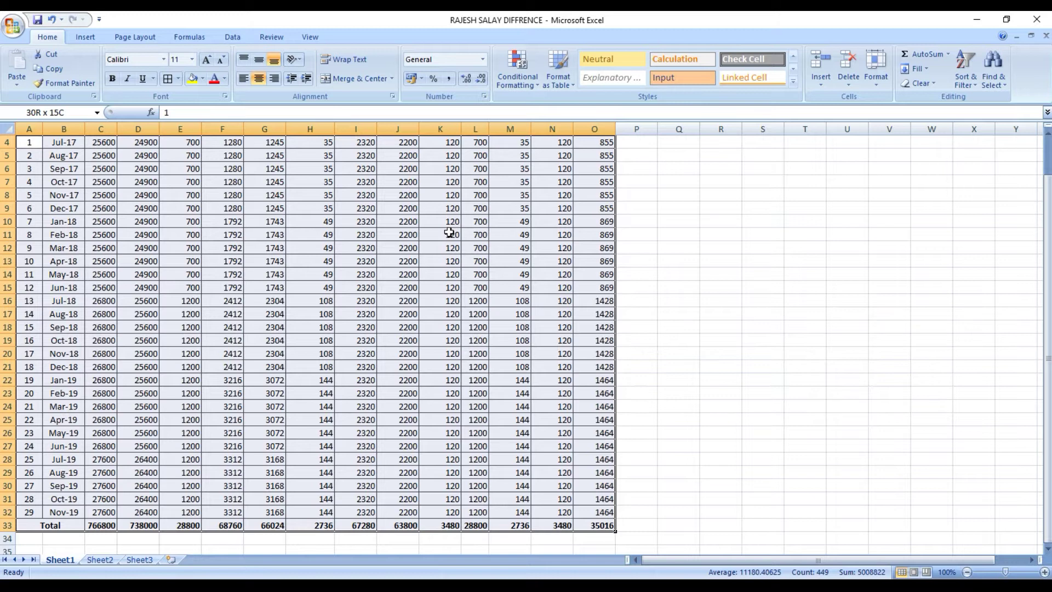
{"action": "left_click", "coordinate": [178, 78]}
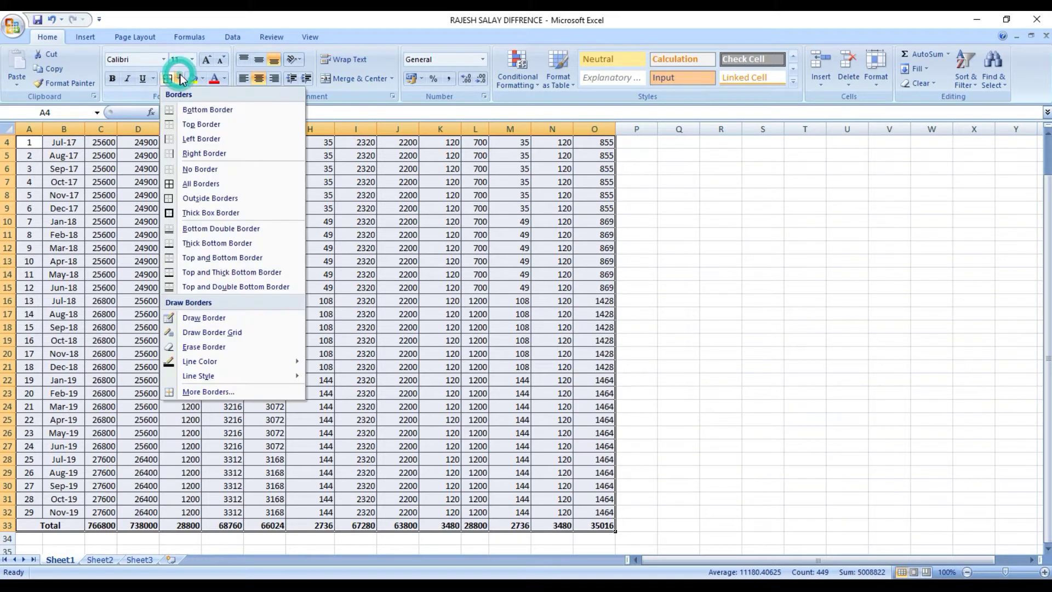
{"action": "left_click", "coordinate": [188, 170]}
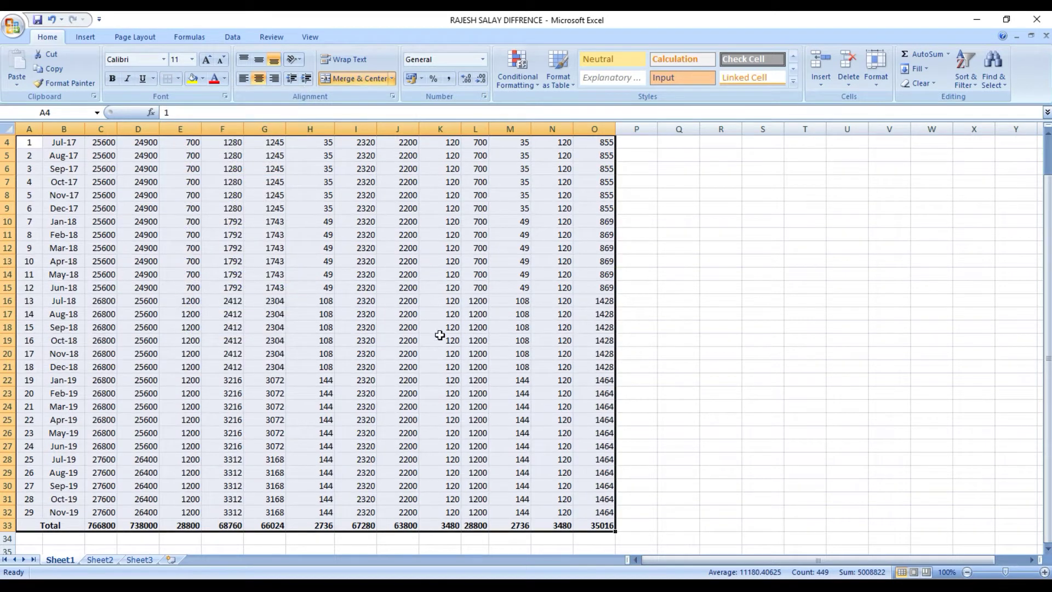
{"action": "scroll", "coordinate": [440, 335], "scroll_direction": "up", "scroll_amount": 1}
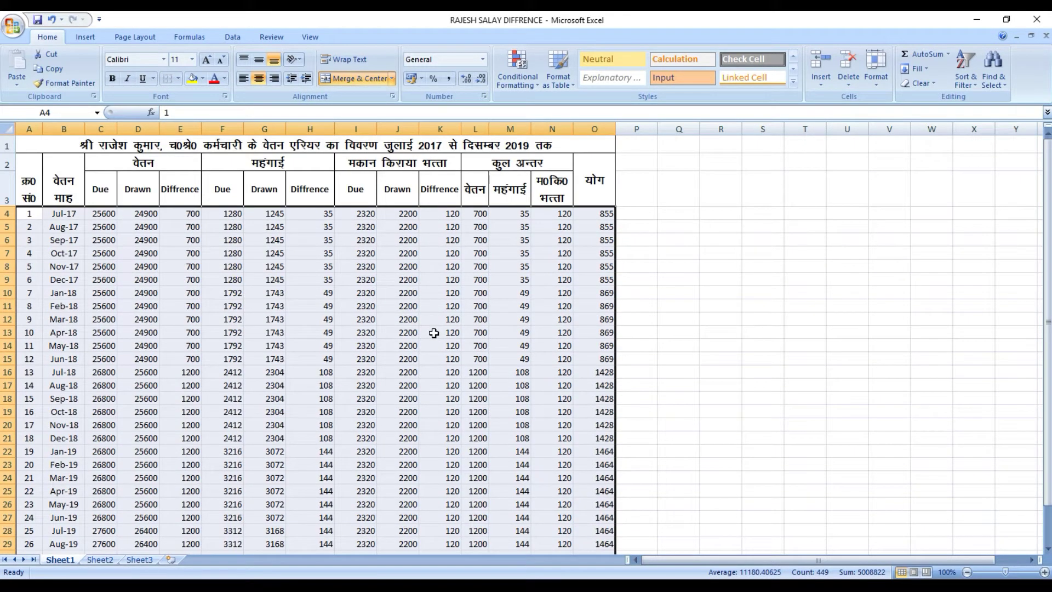
- Clear the selection and try the data filter from cell G10 inside the table, leaving the filter off at the end
{"action": "left_click", "coordinate": [663, 244]}
{"action": "left_click", "coordinate": [496, 292]}
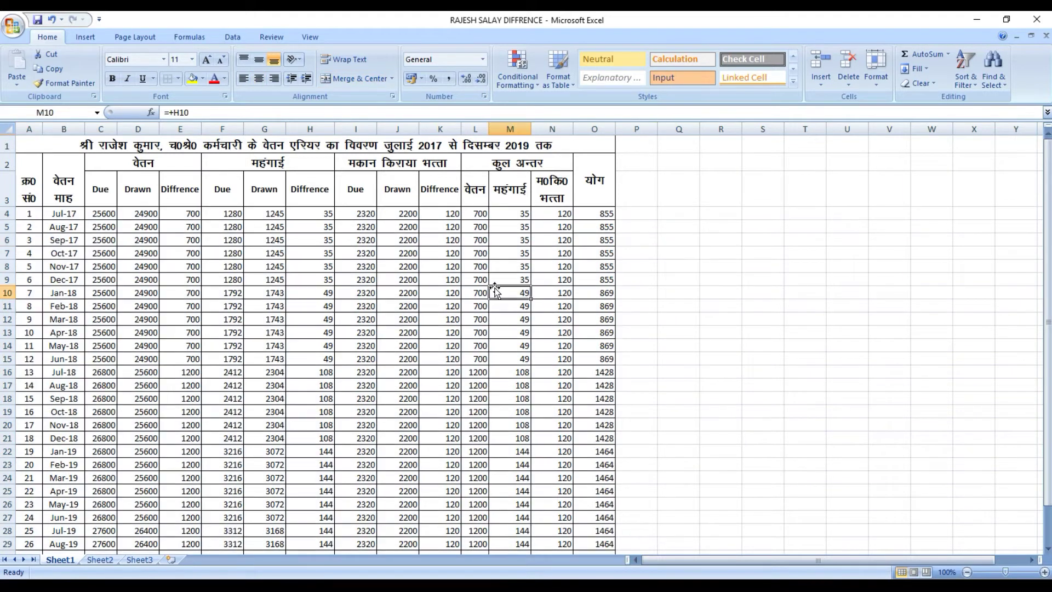
{"action": "left_click", "coordinate": [263, 286]}
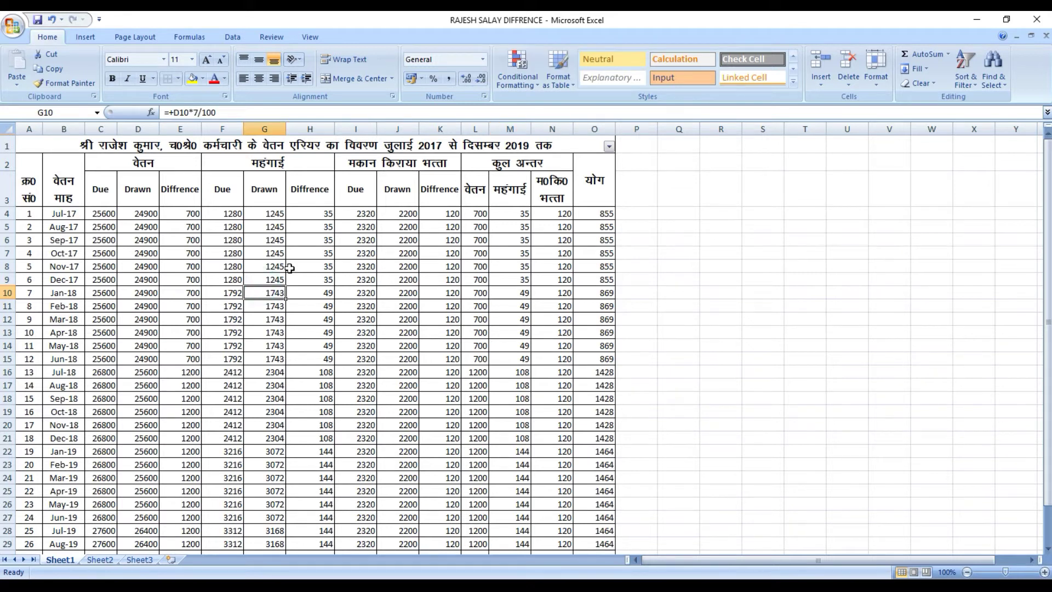
{"action": "left_click", "coordinate": [539, 150]}
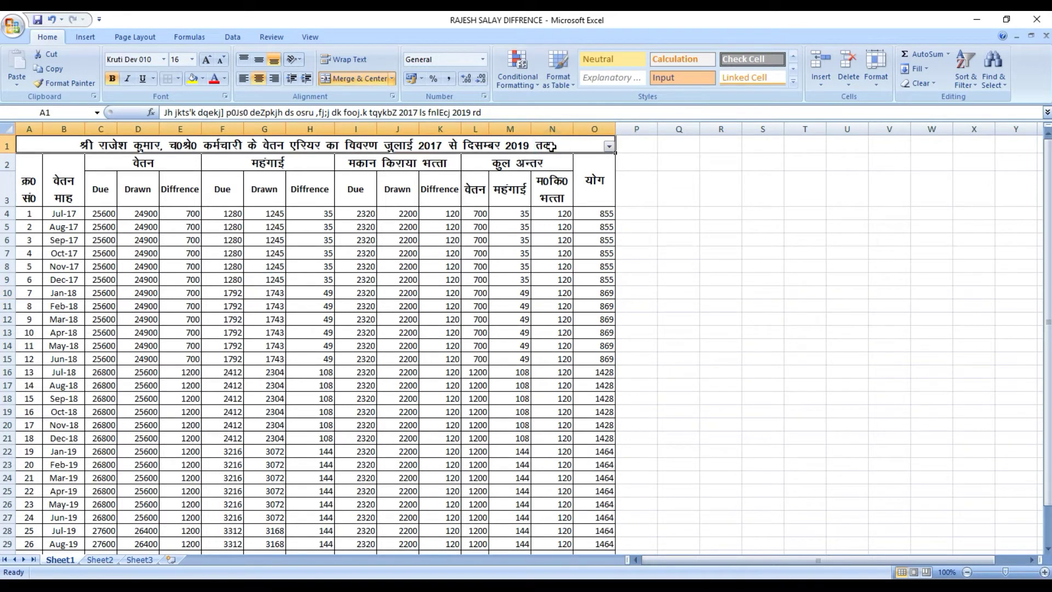
{"action": "left_click", "coordinate": [509, 253]}
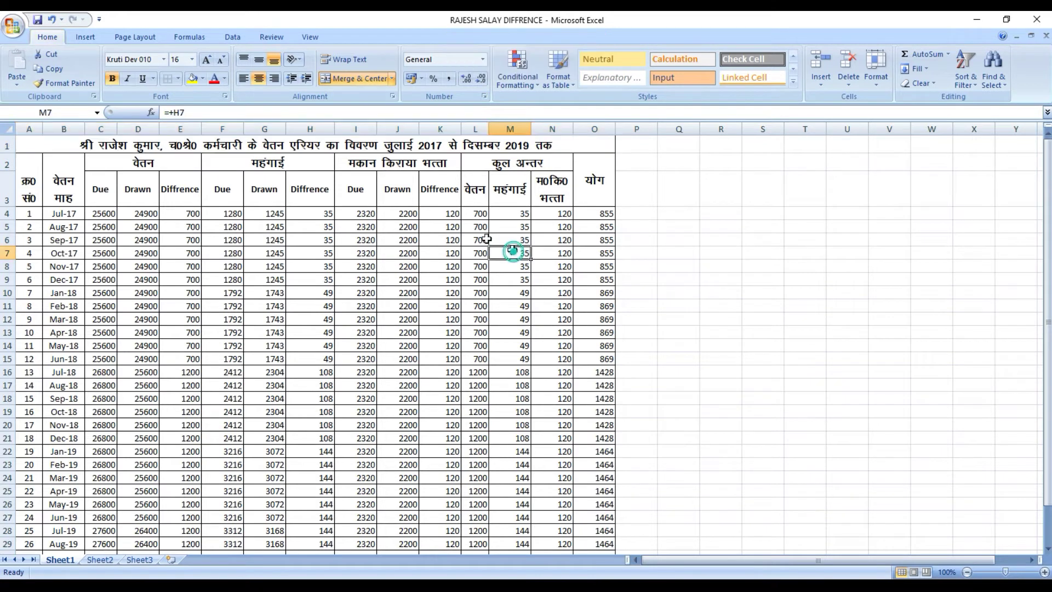
- Select the two header rows from A2 to column O (A2:O3) and turn on the data filter for them
{"action": "left_click", "coordinate": [25, 187]}
{"action": "left_click_drag", "start_coordinate": [25, 186], "coordinate": [606, 190]}
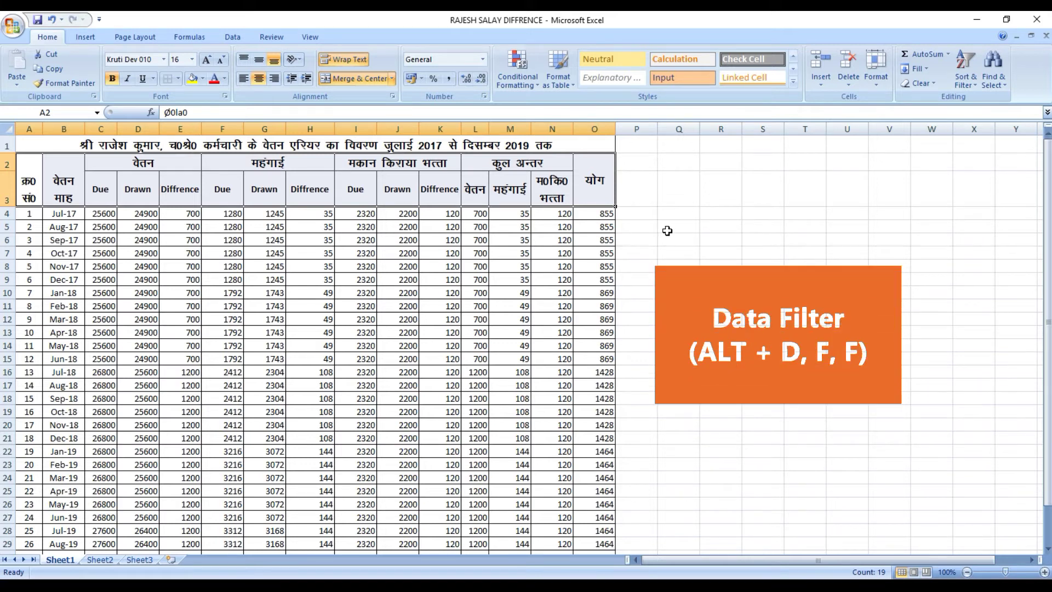
{"action": "key", "text": "alt+d"}
{"action": "key", "text": "f"}
{"action": "key", "text": "f"}
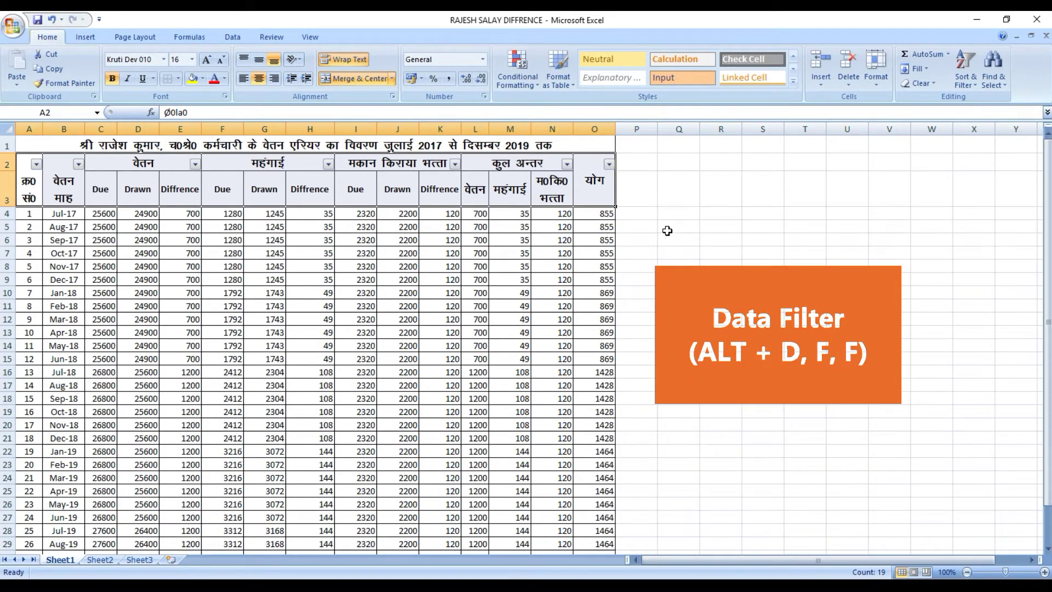
- Open the filter list of the योग column to view its options, and close it without filtering
{"action": "left_click", "coordinate": [661, 232]}
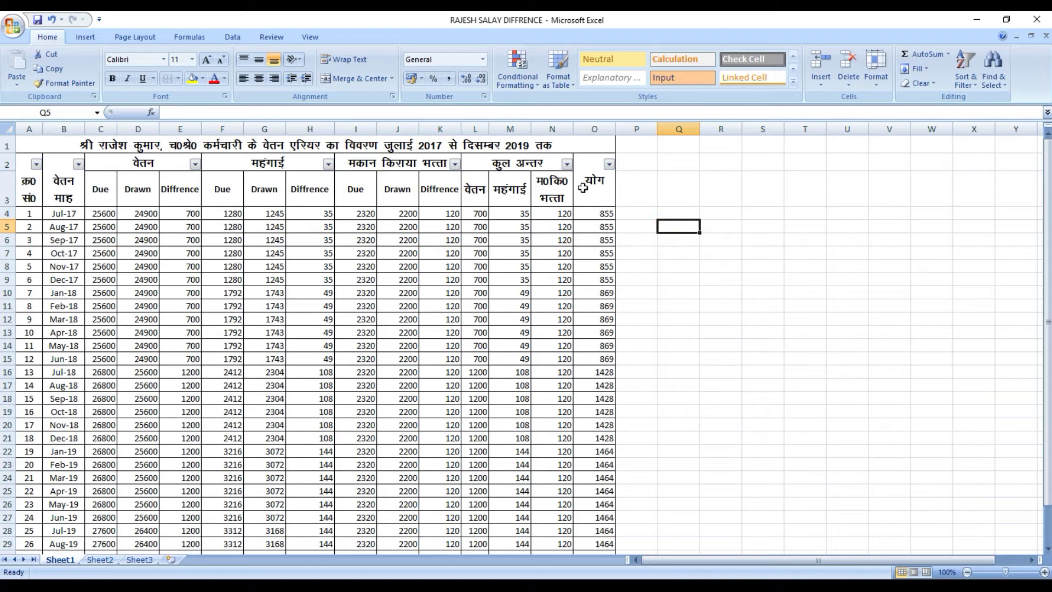
{"action": "left_click", "coordinate": [608, 163]}
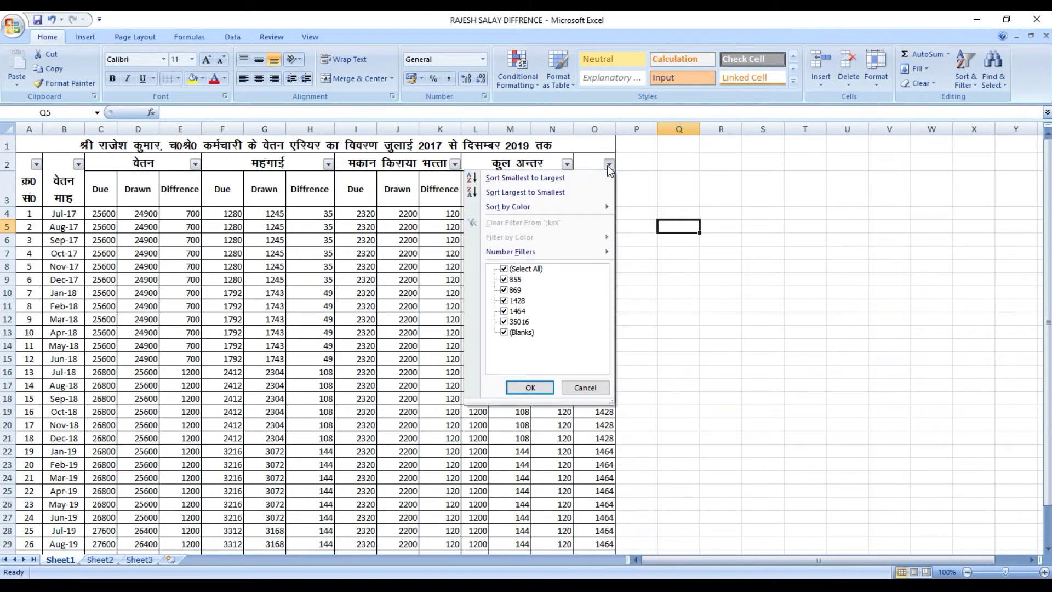
{"action": "left_click", "coordinate": [672, 215]}
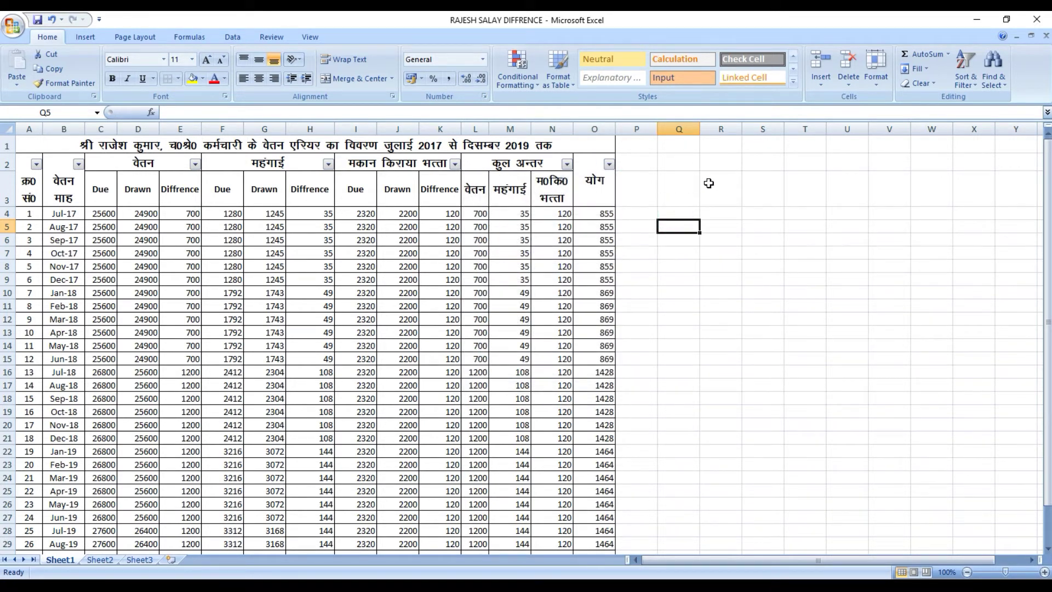
- Turn off the data filter on the header rows and select cell H7
{"action": "key", "text": "alt+d"}
{"action": "key", "text": "f"}
{"action": "key", "text": "f"}
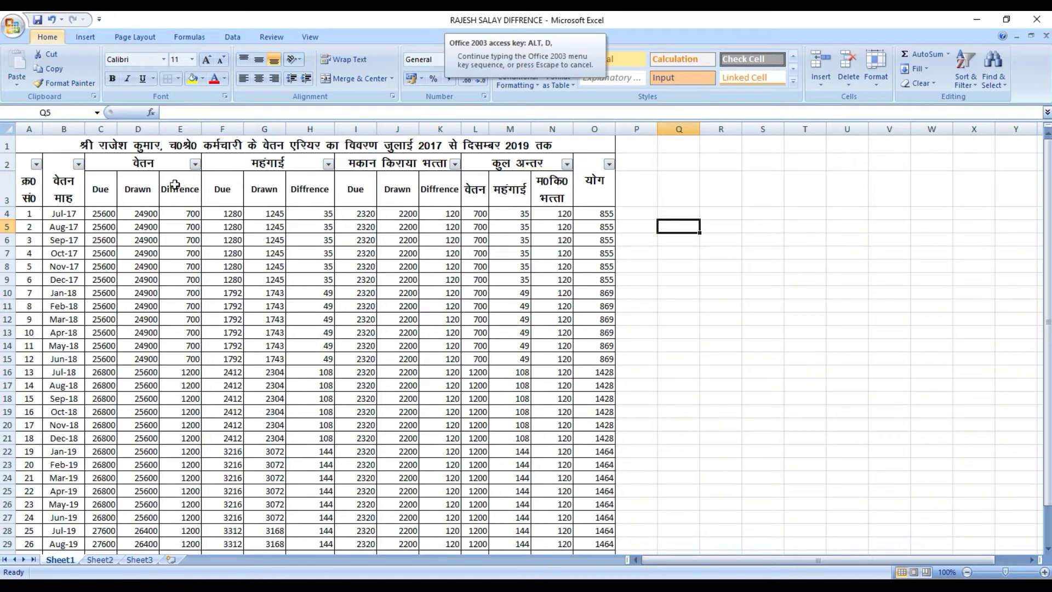
{"action": "left_click", "coordinate": [315, 253]}
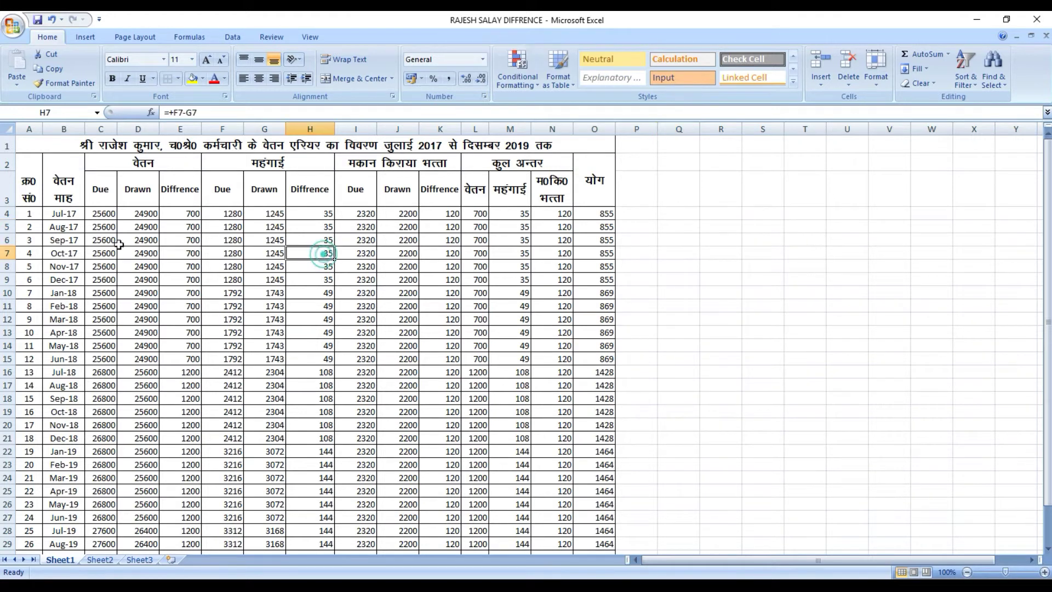
- Try turning on the data filter from the single header cell B2, turn it off again, and select O4
{"action": "left_click", "coordinate": [60, 196]}
{"action": "key", "text": "alt+d"}
{"action": "key", "text": "f"}
{"action": "key", "text": "f"}
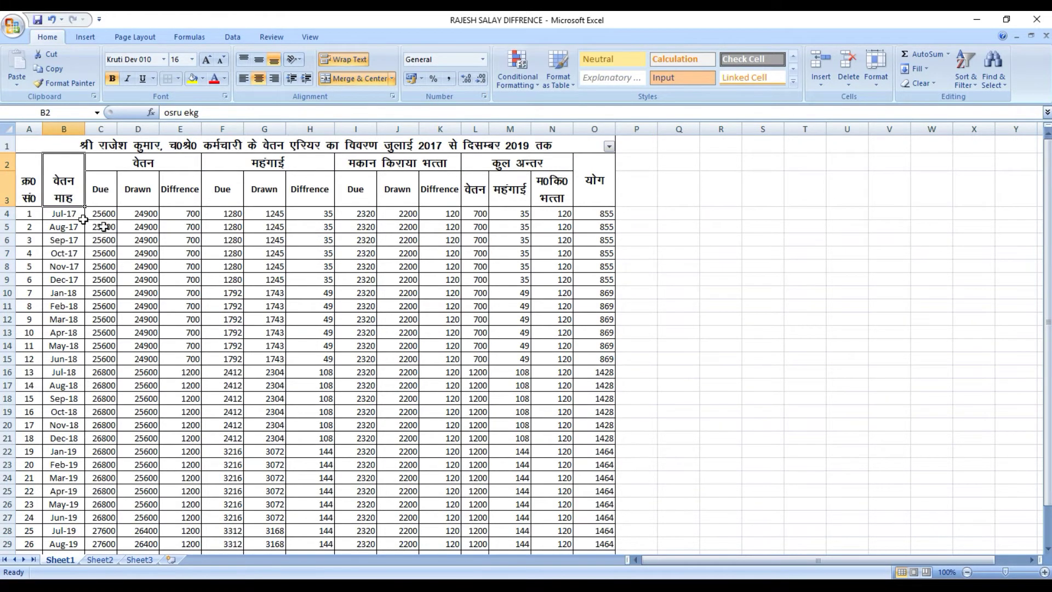
{"action": "left_click", "coordinate": [137, 214]}
{"action": "left_click", "coordinate": [64, 197]}
{"action": "key", "text": "alt+d"}
{"action": "key", "text": "f"}
{"action": "key", "text": "f"}
{"action": "left_click", "coordinate": [594, 213]}
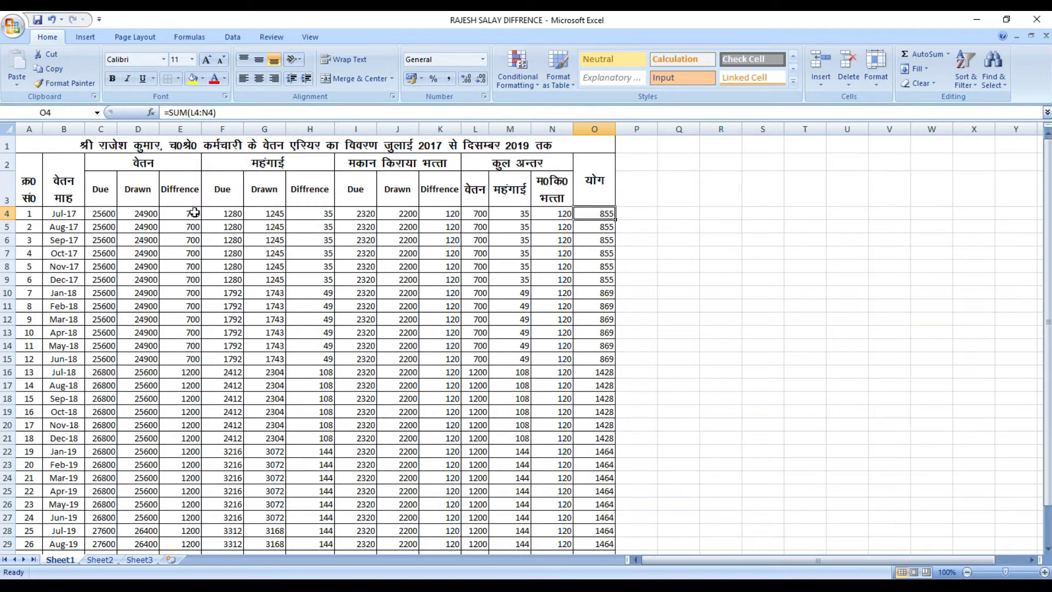
- Fill the महंगाई Diffrence cells for Jul-17 to Dec-17 (H4:H9) and Jan-18 to Jun-18 (H10:H15) with yellow
{"action": "left_click", "coordinate": [318, 213]}
{"action": "scroll", "coordinate": [323, 377], "scroll_direction": "down", "scroll_amount": 1}
{"action": "scroll", "coordinate": [317, 364], "scroll_direction": "up", "scroll_amount": 1}
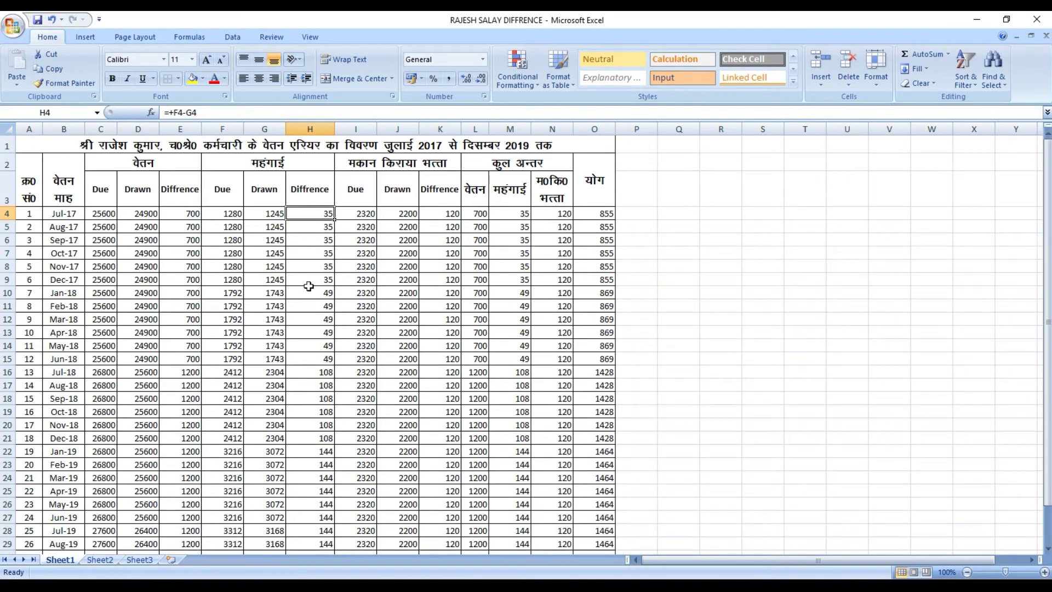
{"action": "left_click_drag", "start_coordinate": [315, 215], "coordinate": [310, 279]}
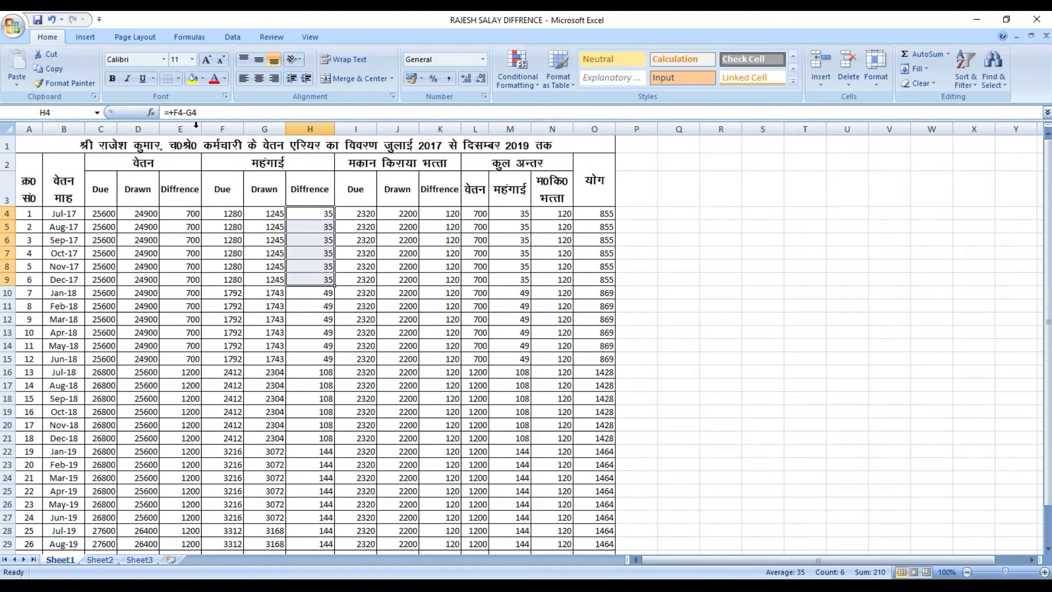
{"action": "left_click", "coordinate": [192, 81]}
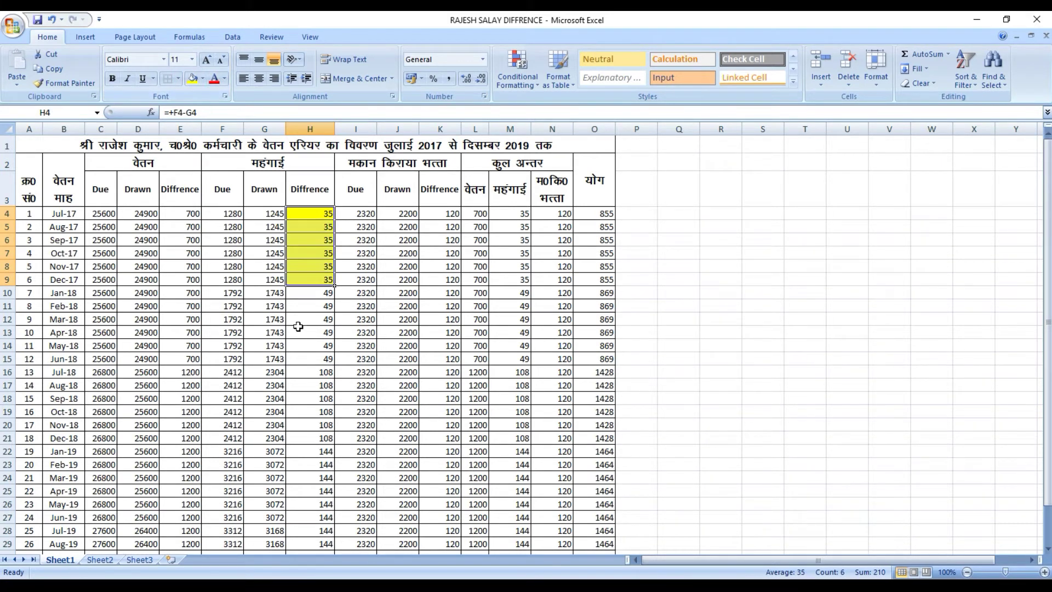
{"action": "left_click_drag", "start_coordinate": [311, 293], "coordinate": [317, 355]}
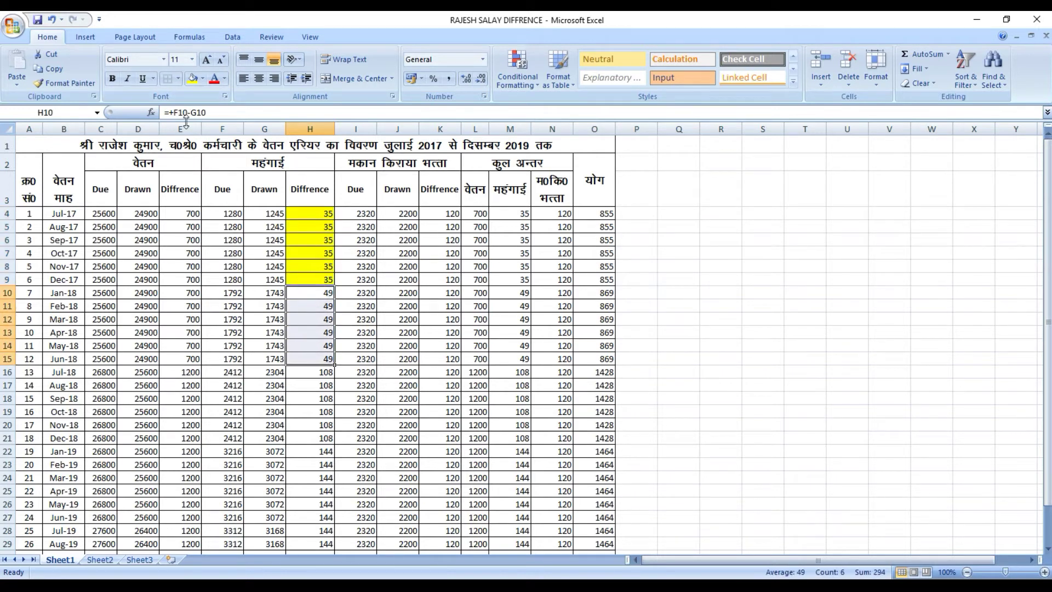
{"action": "left_click", "coordinate": [191, 81]}
- Repeat the yellow fill on the remaining महंगाई Diffrence cells, H16:H21 and H22:H32
{"action": "left_click_drag", "start_coordinate": [312, 373], "coordinate": [323, 436]}
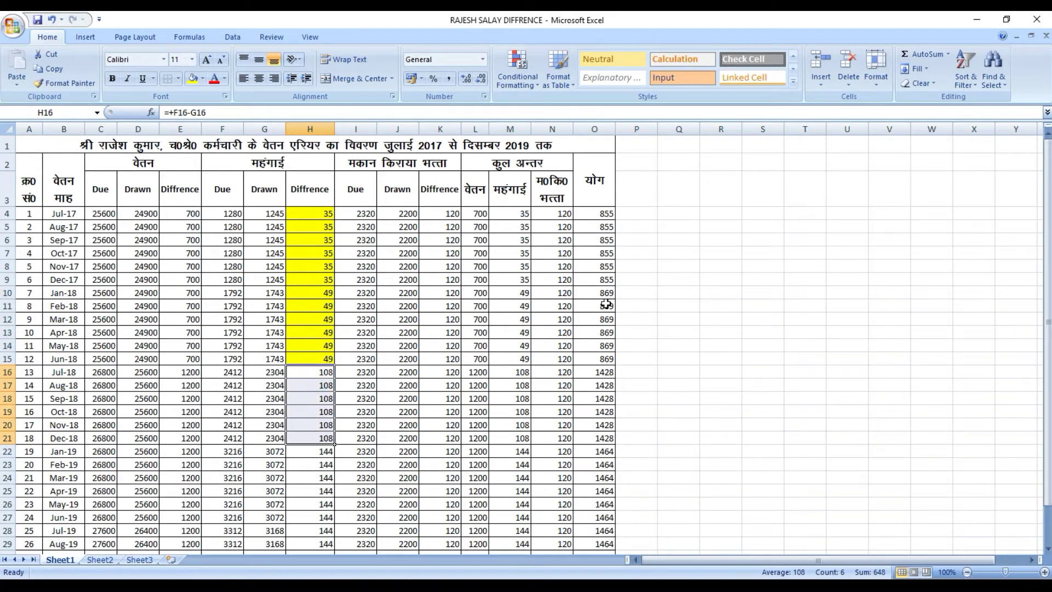
{"action": "key", "text": "F4"}
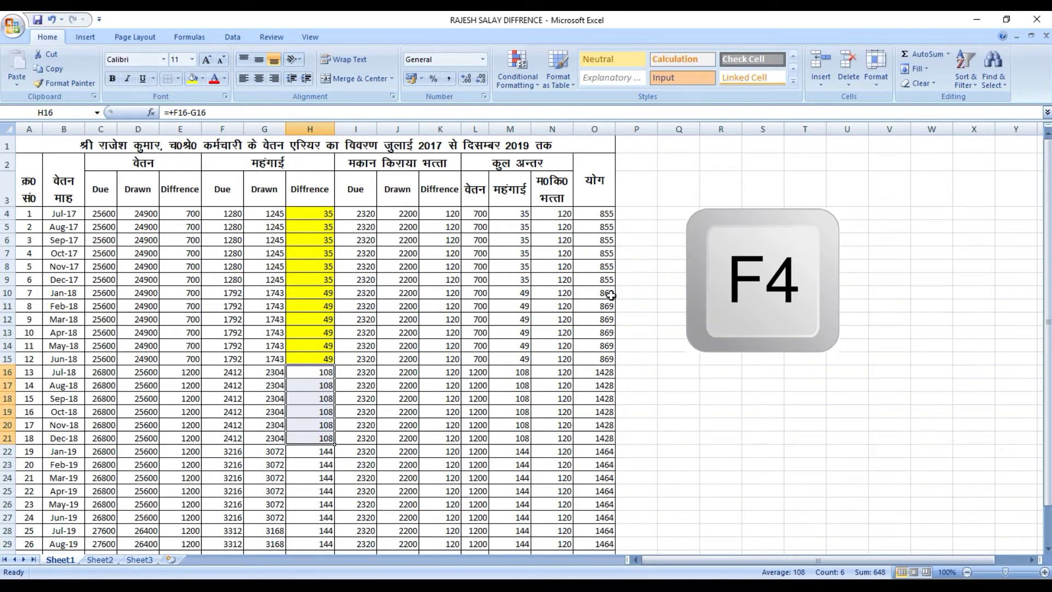
{"action": "scroll", "coordinate": [280, 466], "scroll_direction": "down", "scroll_amount": 1}
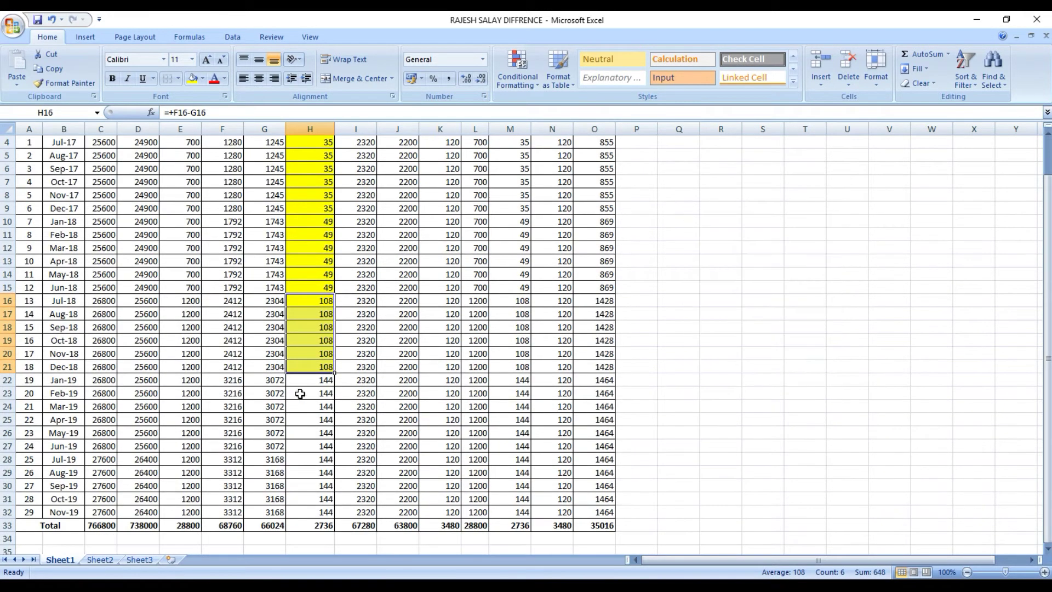
{"action": "left_click_drag", "start_coordinate": [305, 380], "coordinate": [296, 512]}
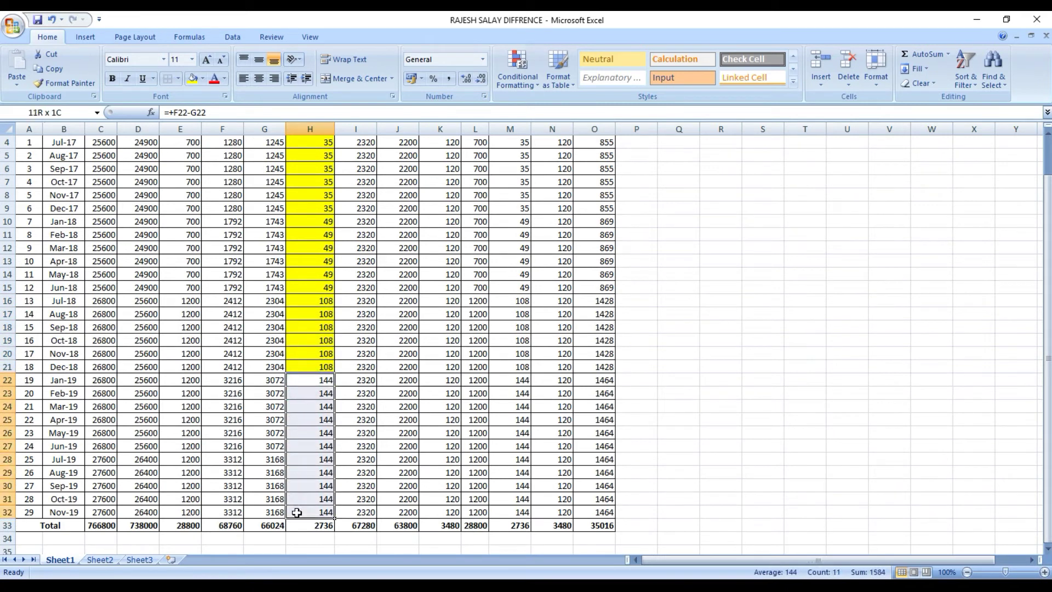
{"action": "key", "text": "F4"}
{"action": "scroll", "coordinate": [329, 475], "scroll_direction": "up", "scroll_amount": 1}
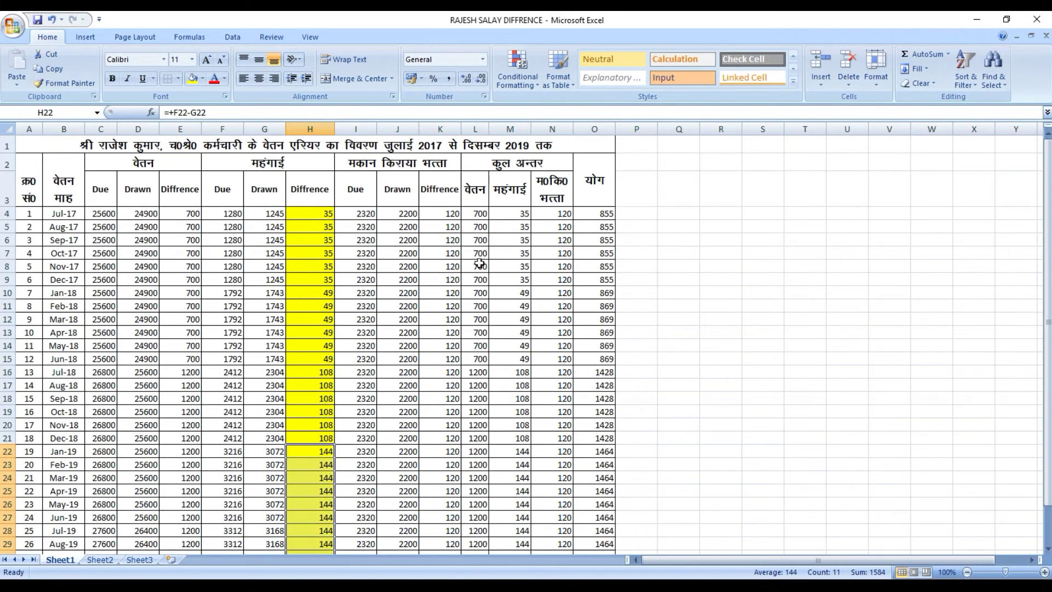
- Repeat the yellow fill on the मकान किराया भत्ता Diffrence cells from Jul-17 to Nov-19 (K4:K32)
{"action": "left_click_drag", "start_coordinate": [453, 214], "coordinate": [452, 512]}
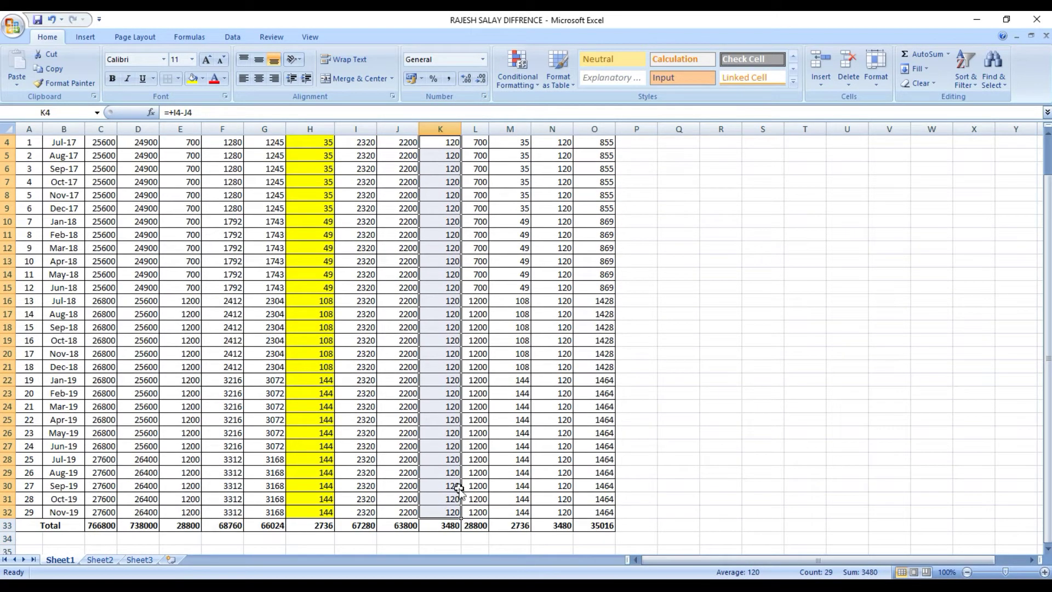
{"action": "key", "text": "F4"}
{"action": "scroll", "coordinate": [459, 489], "scroll_direction": "up", "scroll_amount": 1}
- Select column K from K4 to the end of the data and shorten the selection to exclude the Total row (K4:K32)
{"action": "left_click", "coordinate": [443, 214]}
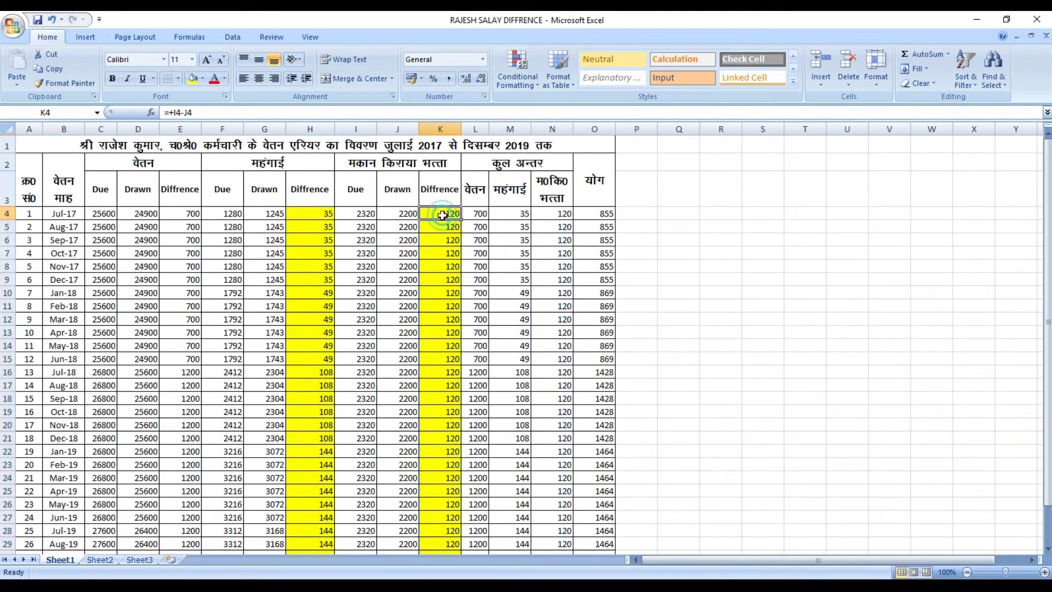
{"action": "key", "text": "ctrl+shift+Down"}
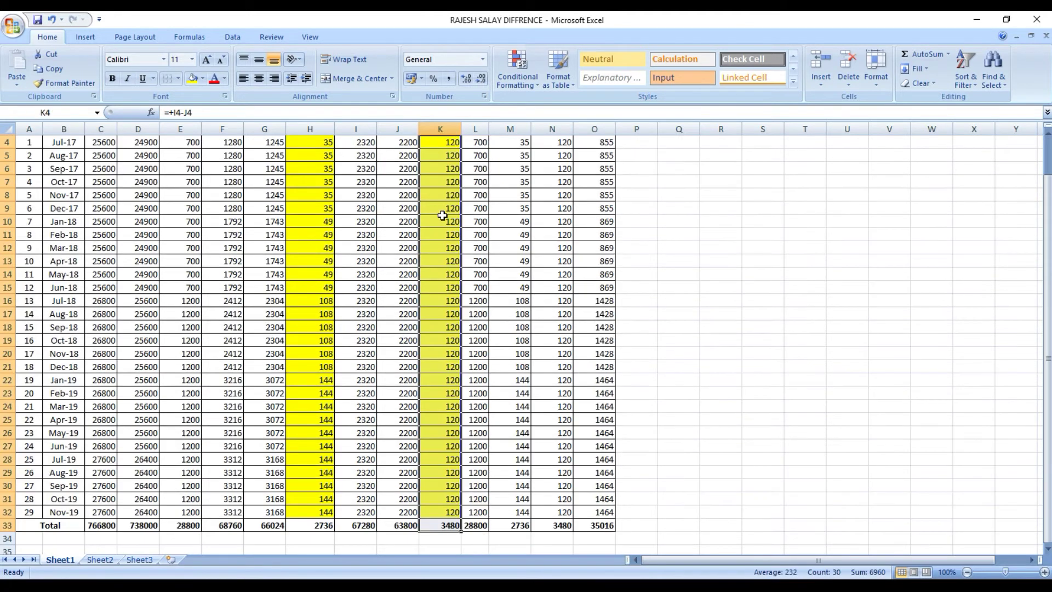
{"action": "key", "text": "shift+Up"}
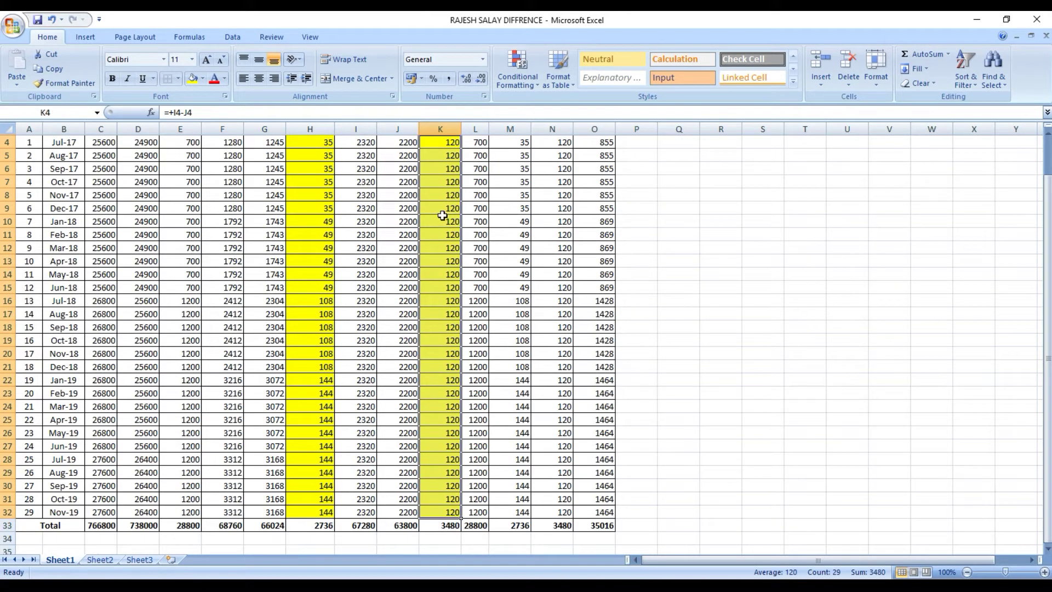
{"action": "scroll", "coordinate": [442, 215], "scroll_direction": "up", "scroll_amount": 1}
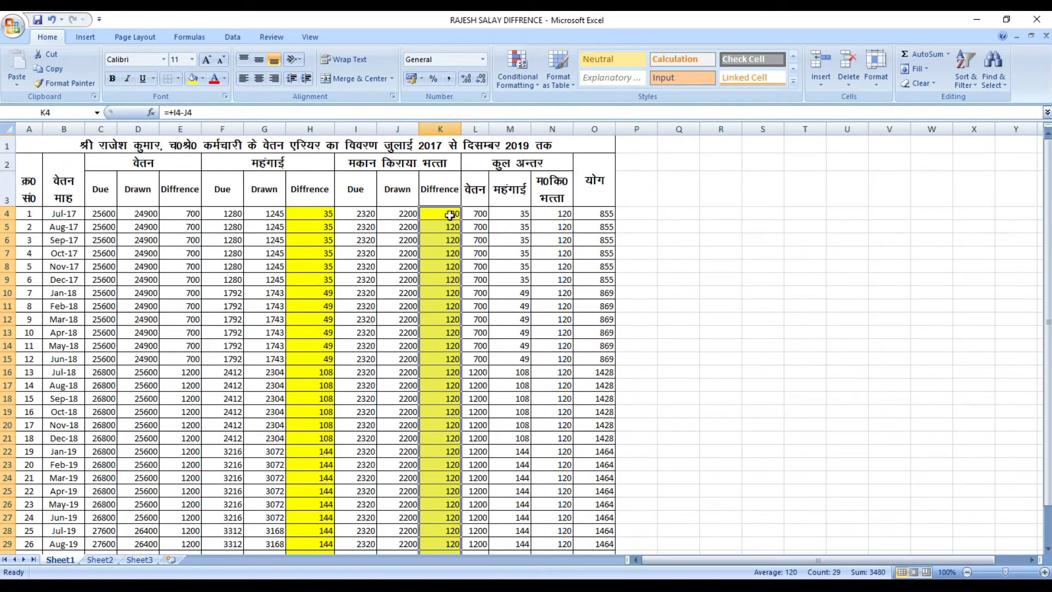
- Select the महंगाई cells under कुल अन्तर without the Total row (M4:M32) and repeat the yellow fill on them
{"action": "left_click", "coordinate": [518, 213]}
{"action": "key", "text": "ctrl+shift+Down"}
{"action": "key", "text": "shift+Up"}
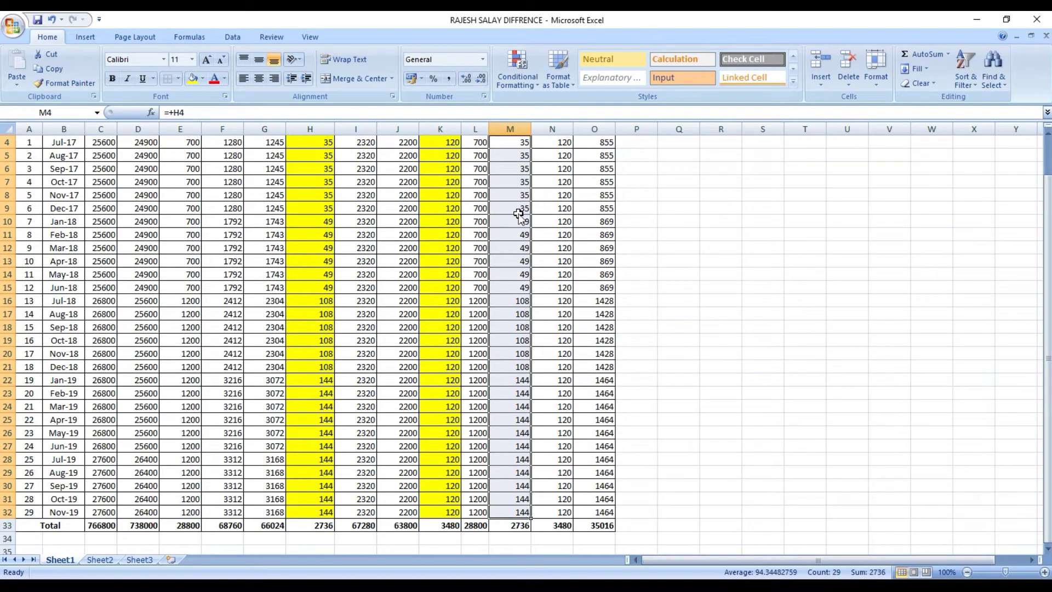
{"action": "key", "text": "F4"}
{"action": "scroll", "coordinate": [518, 213], "scroll_direction": "up", "scroll_amount": 1}
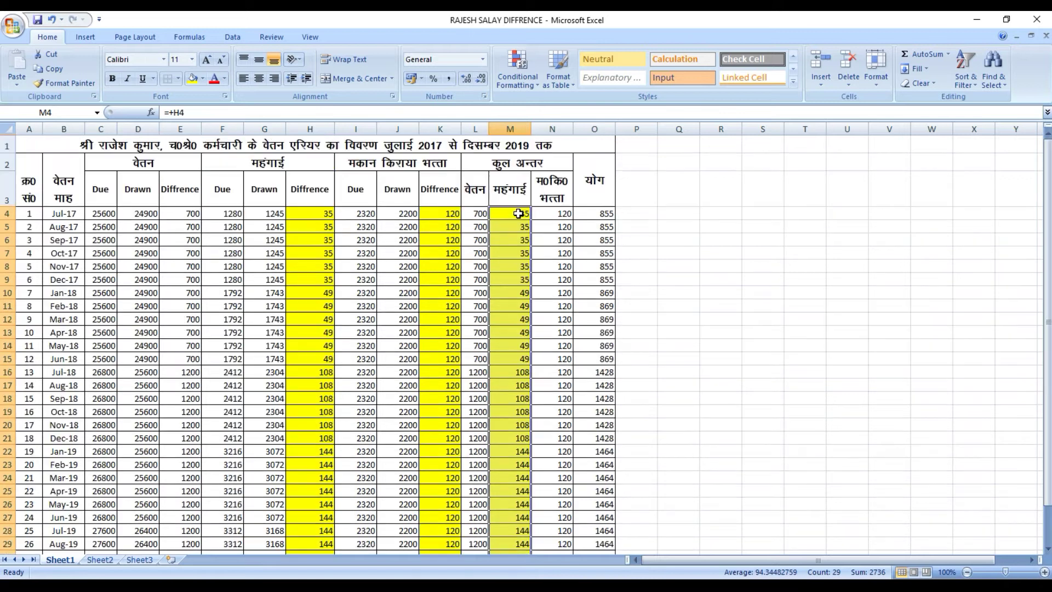
- Set the font size of the Jul-17 महंगाई Diffrence cell (H4) to 15
{"action": "left_click", "coordinate": [625, 253]}
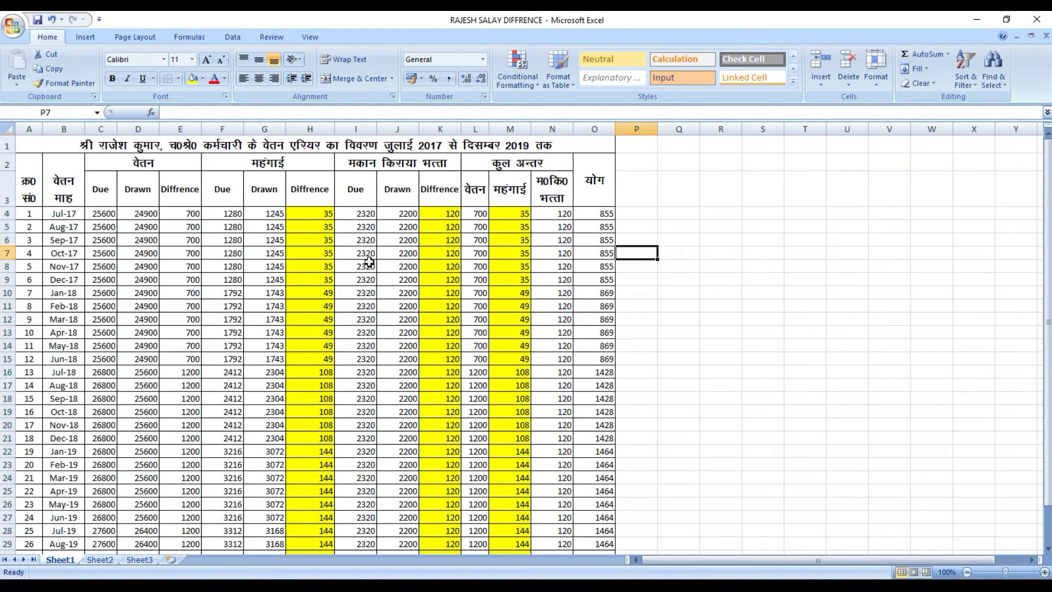
{"action": "left_click", "coordinate": [315, 219]}
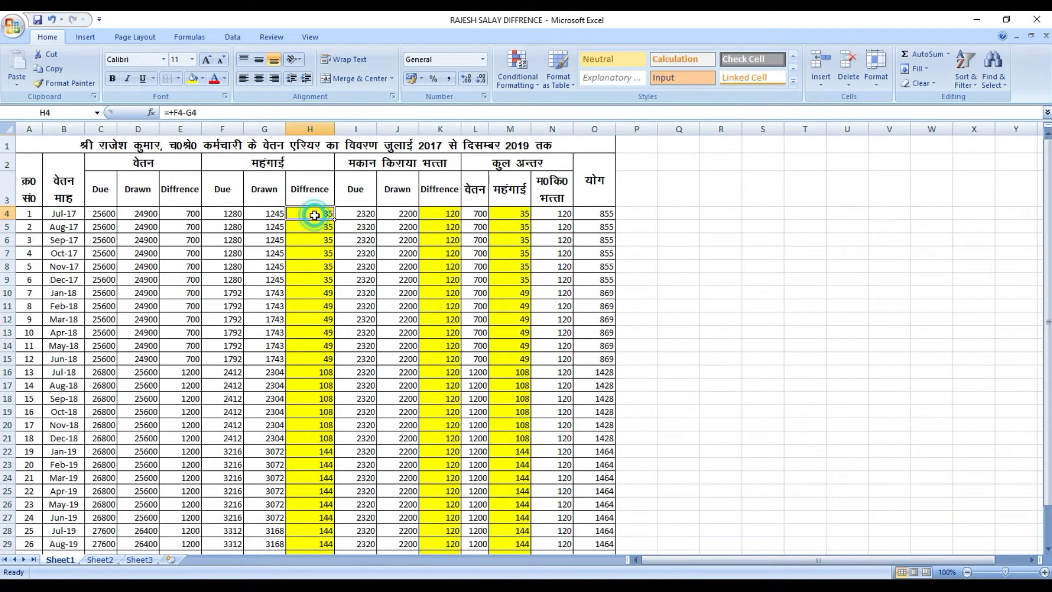
{"action": "left_click", "coordinate": [181, 60]}
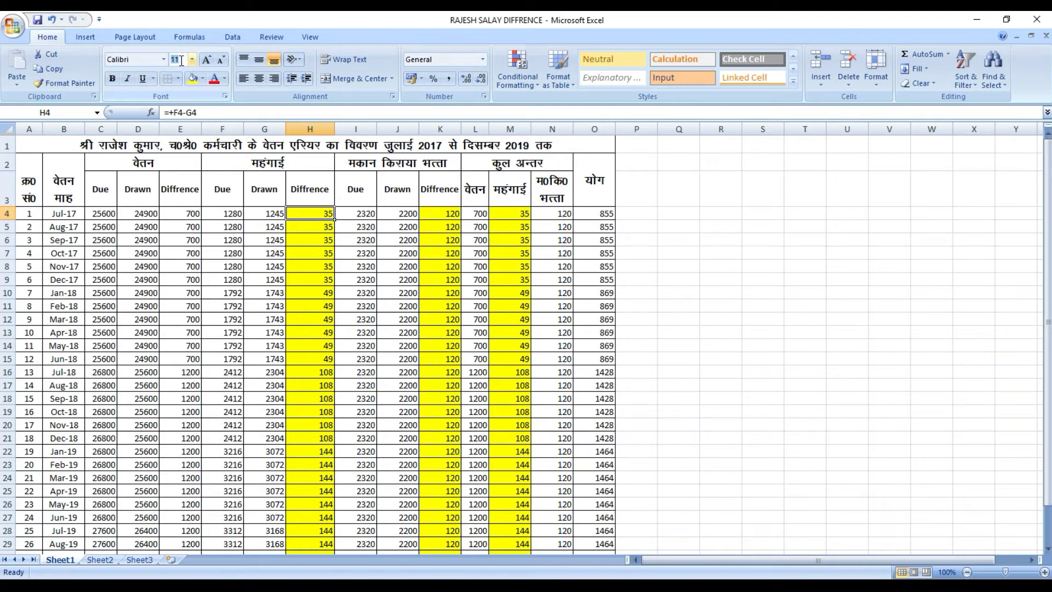
{"action": "type", "text": "15"}
{"action": "key", "text": "Return"}
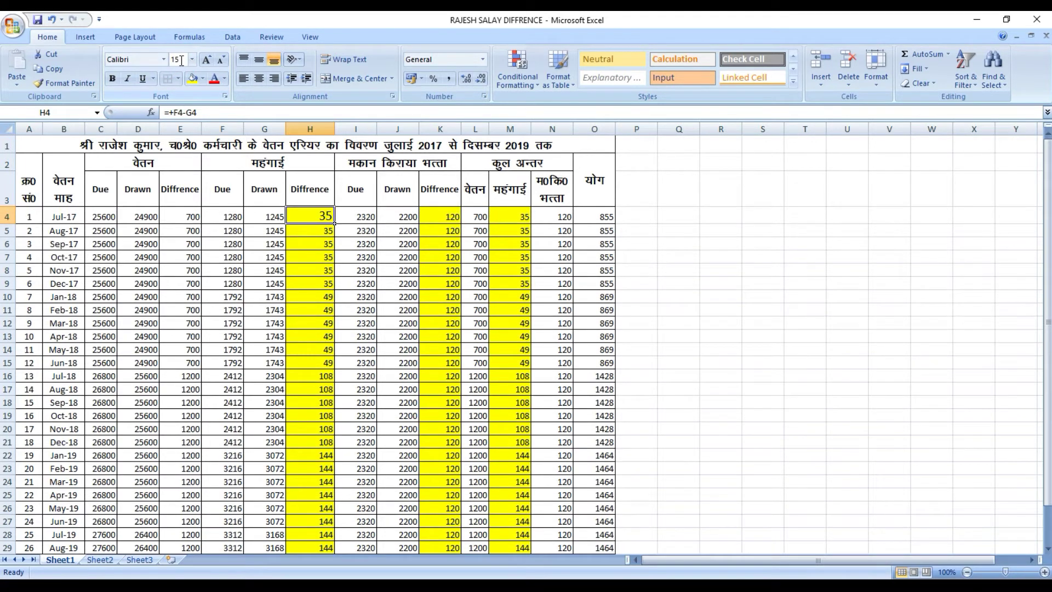
- Set the font size of the महंगाई Diffrence cells from Aug-17 to Dec-17 (H5:H9) to 15
{"action": "key", "text": "Down"}
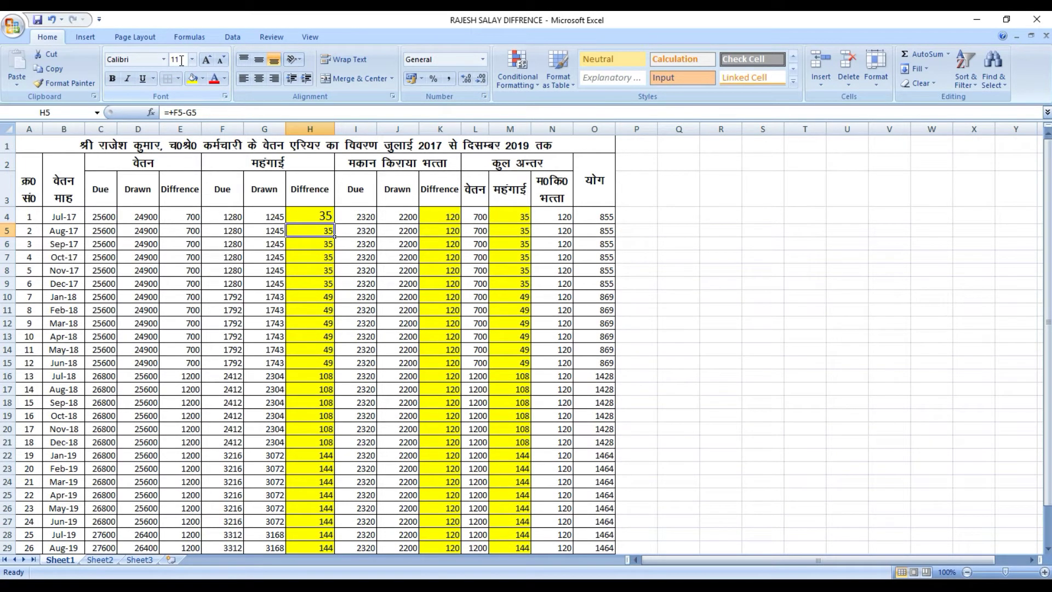
{"action": "key", "text": "shift+Down"}
{"action": "key", "text": "shift+Down"}
{"action": "key", "text": "shift+Down"}
{"action": "key", "text": "shift+Down"}
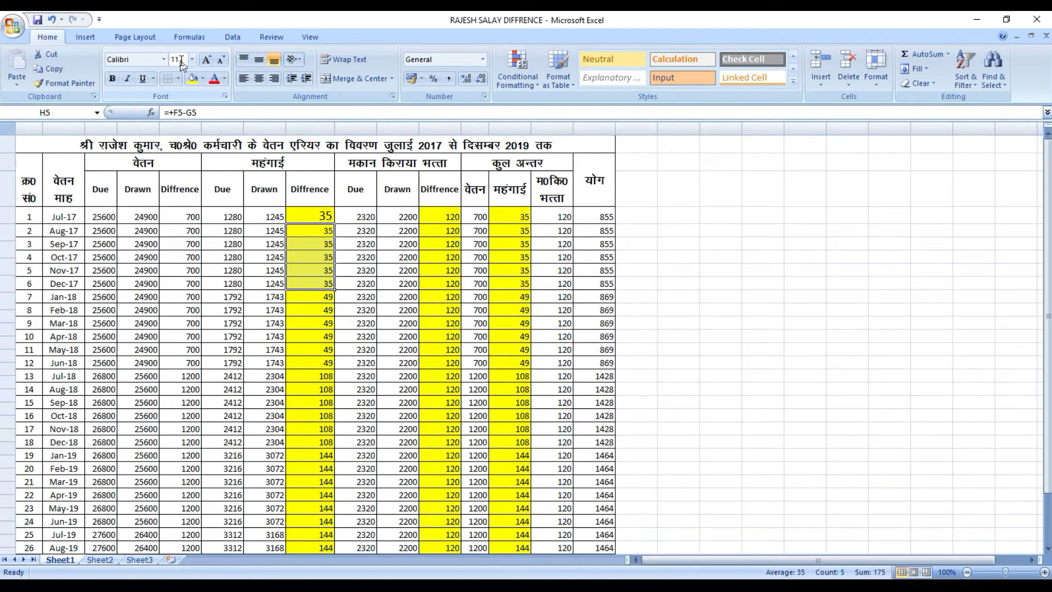
{"action": "left_click", "coordinate": [181, 61]}
{"action": "type", "text": "15"}
{"action": "key", "text": "Return"}
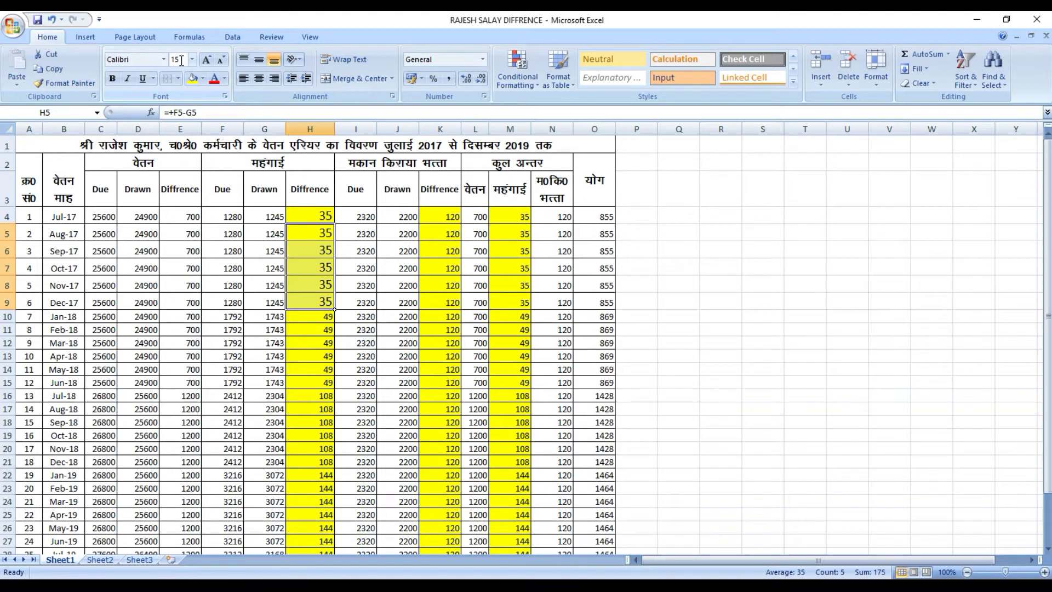
- Set the font size of the मकान किराया भत्ता Diffrence cells without the Total row (K4:K32) to 15
{"action": "key", "text": "Right"}
{"action": "key", "text": "Right"}
{"action": "key", "text": "Right"}
{"action": "key", "text": "Up"}
{"action": "key", "text": "shift+Down"}
{"action": "key", "text": "shift+Down"}
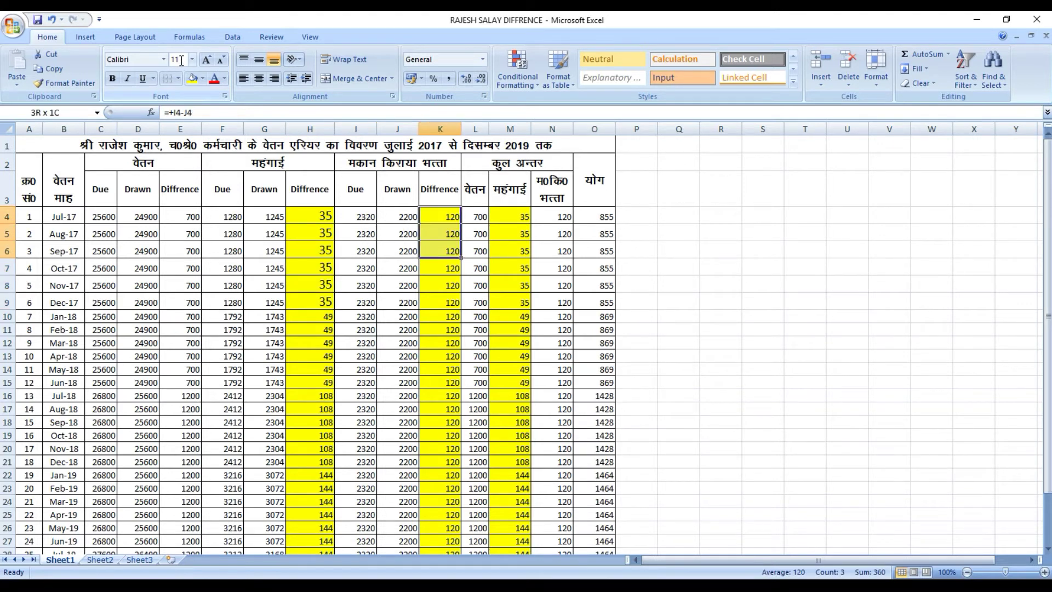
{"action": "key", "text": "shift+Down"}
{"action": "key", "text": "shift+Down"}
{"action": "key", "text": "shift+Down"}
{"action": "key", "text": "shift+Down"}
{"action": "key", "text": "shift+Down"}
{"action": "key", "text": "shift+Down"}
{"action": "key", "text": "shift+Down"}
{"action": "key", "text": "shift+Down"}
{"action": "key", "text": "shift+Down"}
{"action": "key", "text": "shift+Down"}
{"action": "key", "text": "shift+Down"}
{"action": "key", "text": "shift+Down"}
{"action": "key", "text": "shift+Down"}
{"action": "key", "text": "shift+Down"}
{"action": "key", "text": "shift+Down"}
{"action": "key", "text": "shift+Down"}
{"action": "key", "text": "shift+Down"}
{"action": "key", "text": "shift+Down"}
{"action": "key", "text": "shift+Down"}
{"action": "key", "text": "shift+Down"}
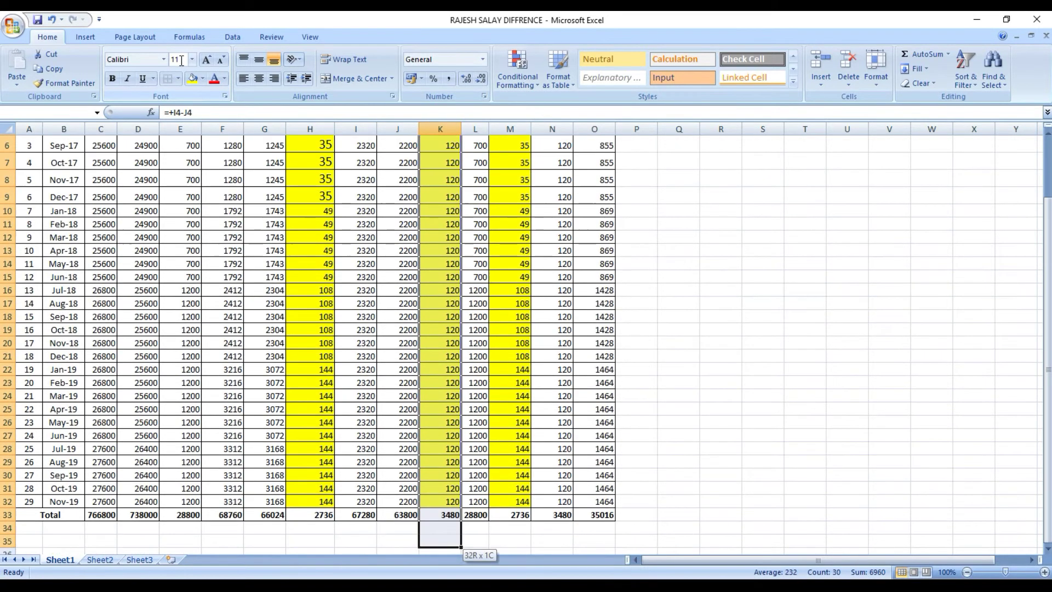
{"action": "key", "text": "shift+Up"}
{"action": "key", "text": "shift+Up"}
{"action": "key", "text": "shift+Up"}
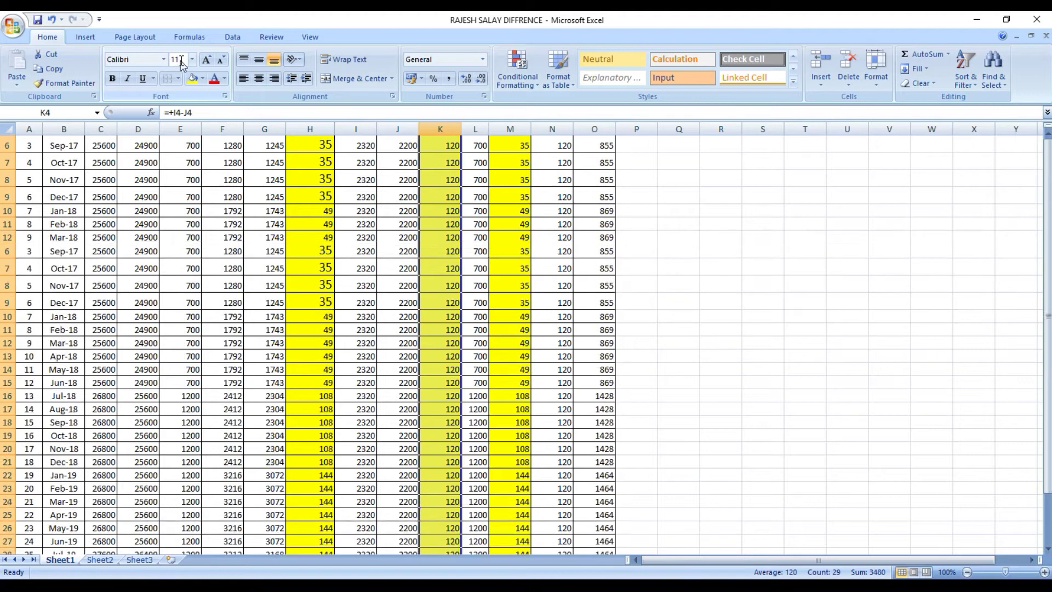
{"action": "left_click", "coordinate": [177, 59]}
{"action": "type", "text": "15"}
{"action": "key", "text": "Return"}
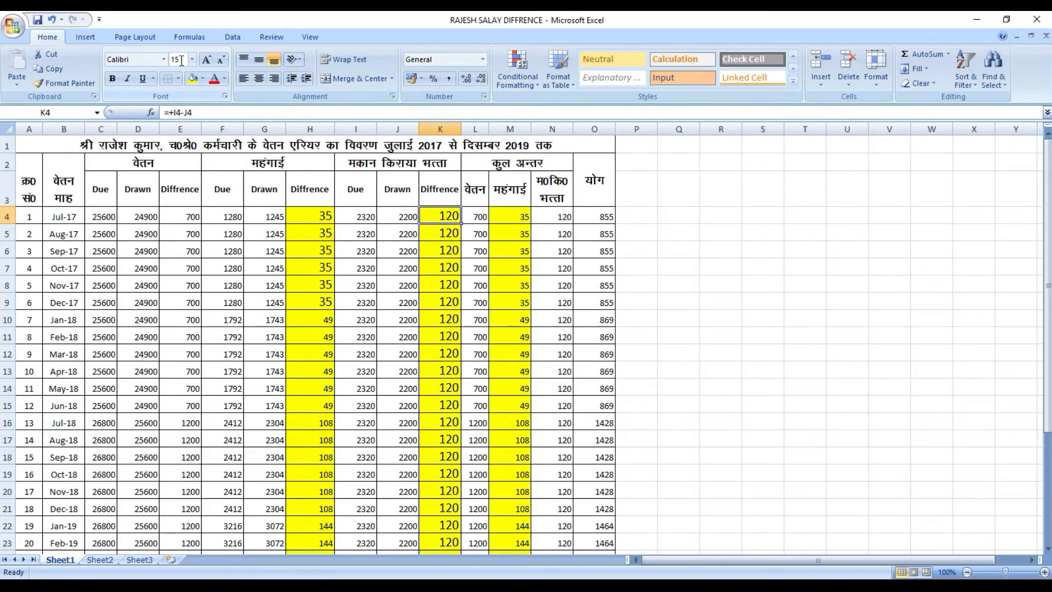
- Repeat the font size change cell by cell down the म0कि0 भत्ता column under कुल अन्तर, from N4 to N28
{"action": "key", "text": "Right"}
{"action": "key", "text": "Right"}
{"action": "key", "text": "Right"}
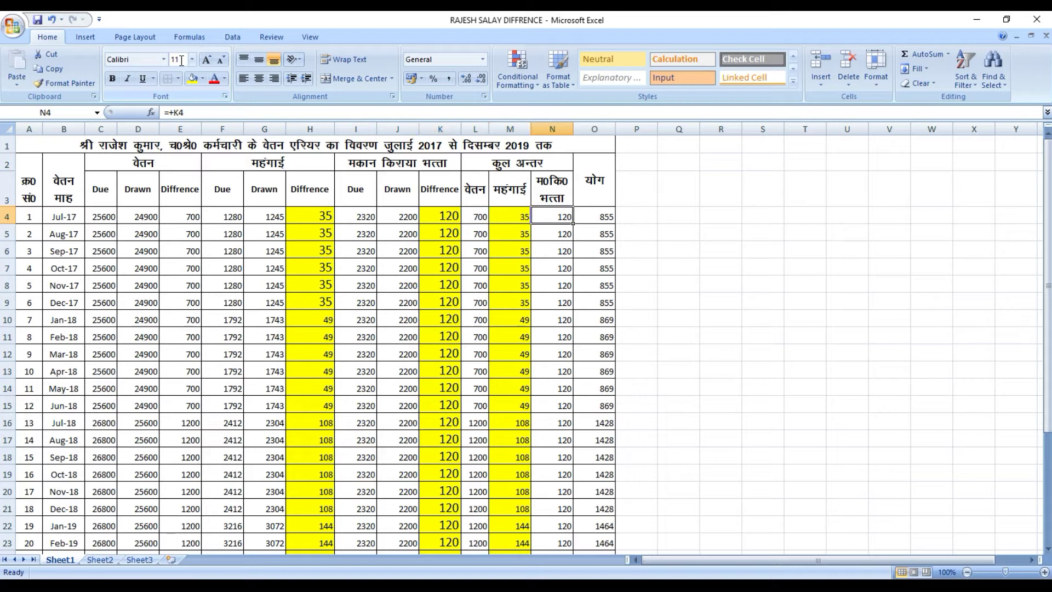
{"action": "key", "text": "F4"}
{"action": "key", "text": "Down"}
{"action": "key", "text": "F4"}
{"action": "key", "text": "Down"}
{"action": "key", "text": "F4"}
{"action": "key", "text": "Down"}
{"action": "key", "text": "F4"}
{"action": "key", "text": "Down"}
{"action": "key", "text": "F4"}
{"action": "key", "text": "Down"}
{"action": "key", "text": "F4"}
{"action": "key", "text": "Down"}
{"action": "key", "text": "F4"}
{"action": "key", "text": "Down"}
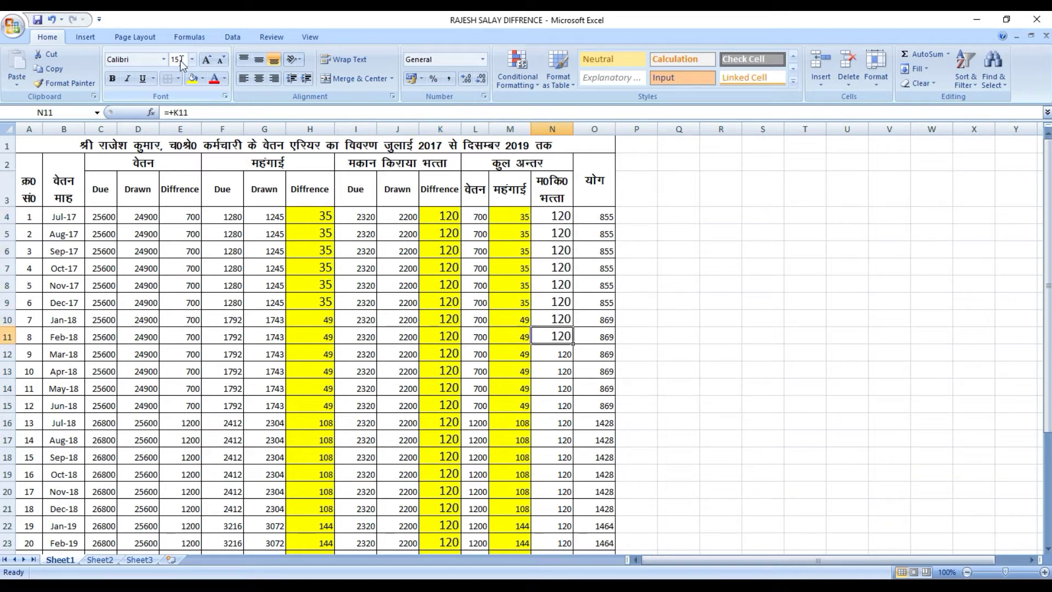
{"action": "key", "text": "F4"}
{"action": "key", "text": "Down"}
{"action": "key", "text": "F4"}
{"action": "key", "text": "Down"}
{"action": "key", "text": "F4"}
{"action": "key", "text": "Down"}
{"action": "key", "text": "F4"}
{"action": "key", "text": "Down"}
{"action": "key", "text": "F4"}
{"action": "key", "text": "Down"}
{"action": "key", "text": "F4"}
{"action": "key", "text": "Down"}
{"action": "key", "text": "F4"}
{"action": "key", "text": "Down"}
{"action": "key", "text": "F4"}
{"action": "key", "text": "Down"}
{"action": "key", "text": "F4"}
{"action": "key", "text": "Down"}
{"action": "key", "text": "F4"}
{"action": "key", "text": "Down"}
{"action": "key", "text": "F4"}
{"action": "key", "text": "Down"}
{"action": "key", "text": "F4"}
{"action": "key", "text": "Down"}
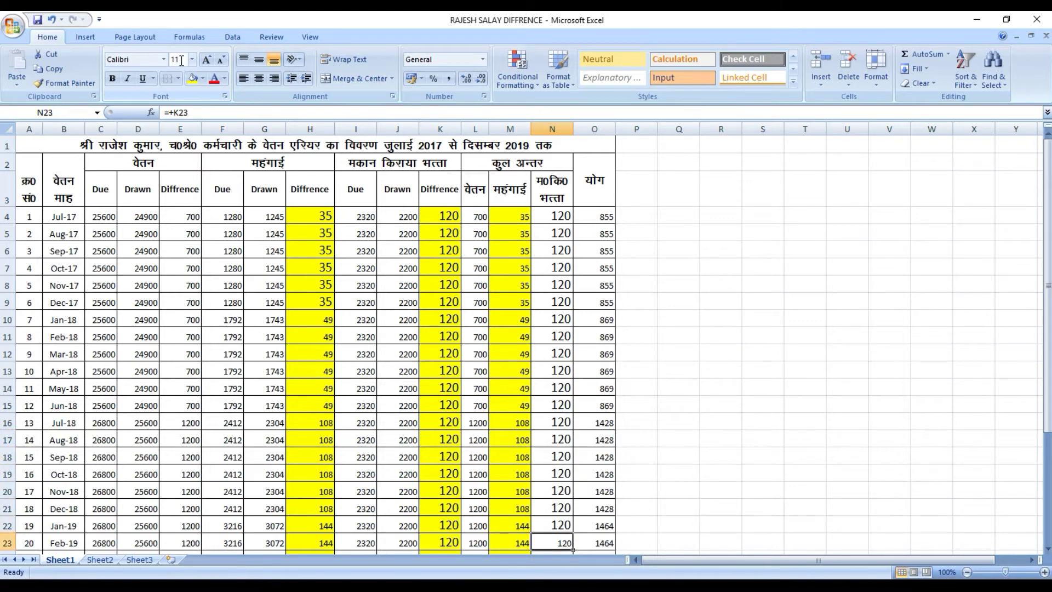
{"action": "key", "text": "F4"}
{"action": "key", "text": "Down"}
{"action": "key", "text": "F4"}
{"action": "key", "text": "Down"}
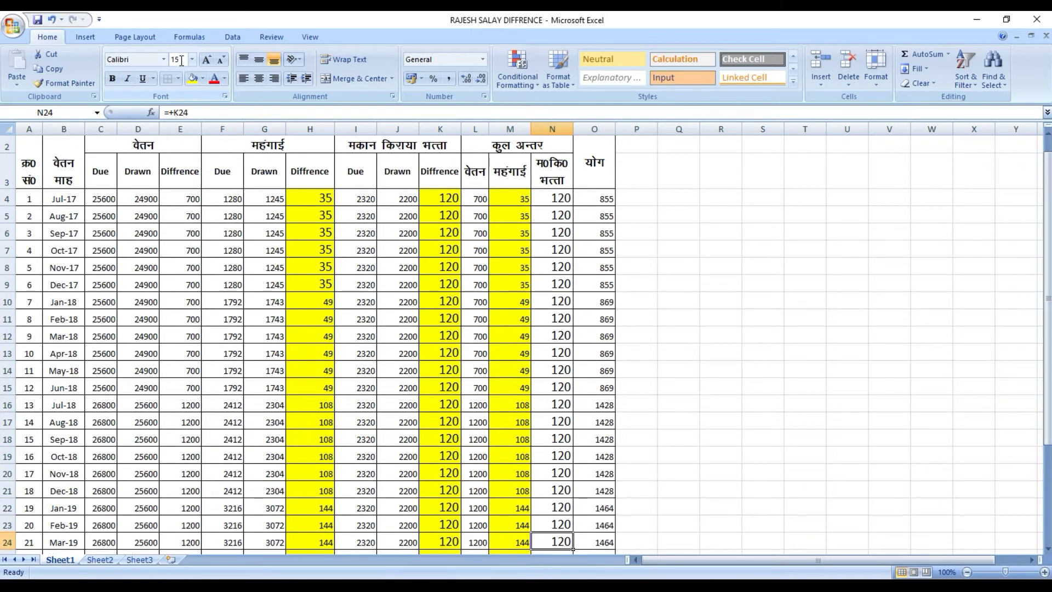
{"action": "key", "text": "F4"}
{"action": "key", "text": "Down"}
{"action": "key", "text": "F4"}
{"action": "key", "text": "Down"}
{"action": "key", "text": "F4"}
{"action": "key", "text": "Down"}
{"action": "key", "text": "F4"}
{"action": "key", "text": "Down"}
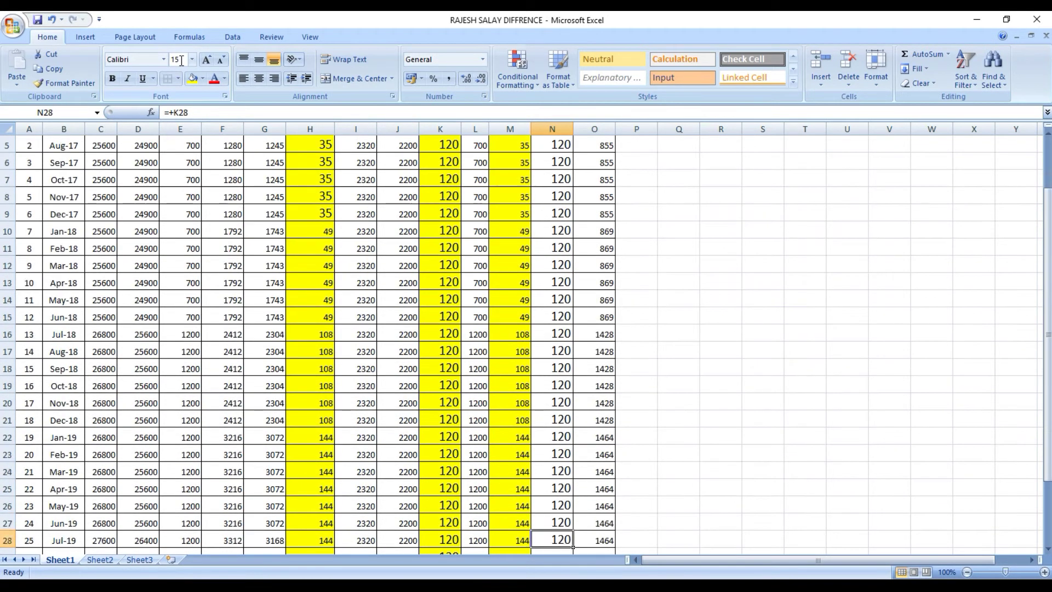
{"action": "key", "text": "Up"}
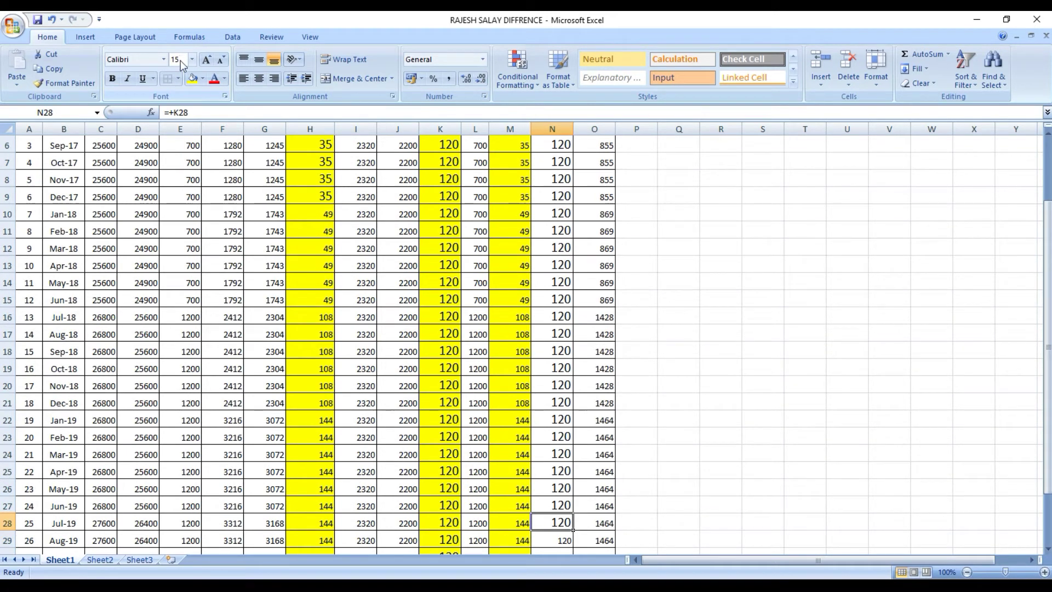
- Undo the font size changes and the yellow fills in the arrears table
{"action": "key", "text": "ctrl+z"}
{"action": "key", "text": "ctrl+z"}
{"action": "key", "text": "ctrl+z"}
{"action": "key", "text": "ctrl+z"}
{"action": "key", "text": "ctrl+z"}
{"action": "key", "text": "ctrl+z"}
{"action": "key", "text": "ctrl+z"}
{"action": "key", "text": "ctrl+z"}
{"action": "key", "text": "ctrl+z"}
{"action": "key", "text": "ctrl+z"}
{"action": "key", "text": "ctrl+z"}
{"action": "key", "text": "ctrl+z"}
{"action": "key", "text": "ctrl+z"}
{"action": "key", "text": "ctrl+z"}
{"action": "key", "text": "ctrl+z"}
{"action": "key", "text": "ctrl+z"}
{"action": "key", "text": "ctrl+z"}
{"action": "key", "text": "ctrl+z"}
{"action": "key", "text": "ctrl+z"}
{"action": "key", "text": "ctrl+z"}
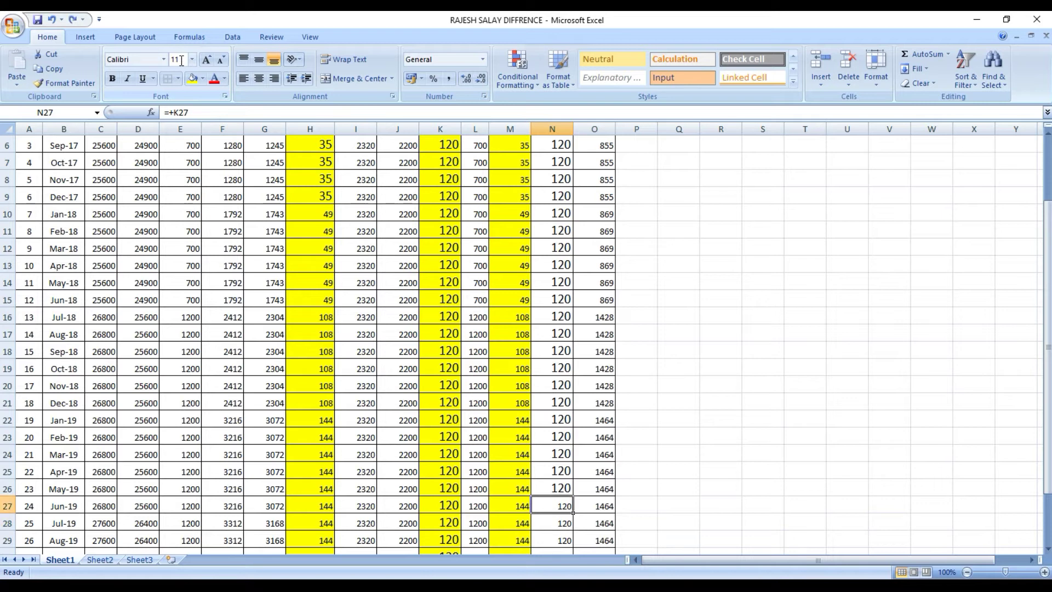
{"action": "key", "text": "ctrl+z"}
{"action": "key", "text": "ctrl+z"}
{"action": "key", "text": "ctrl+z"}
{"action": "key", "text": "ctrl+z"}
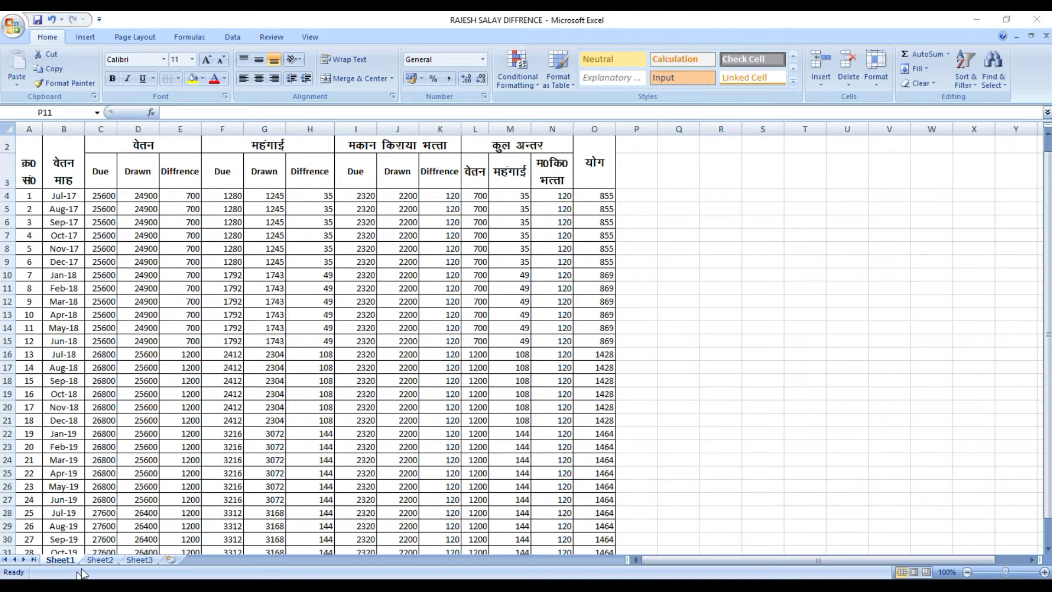
- Insert nine blank worksheets after Sheet3, up to Sheet12
{"action": "left_click", "coordinate": [98, 560]}
{"action": "left_click", "coordinate": [59, 559]}
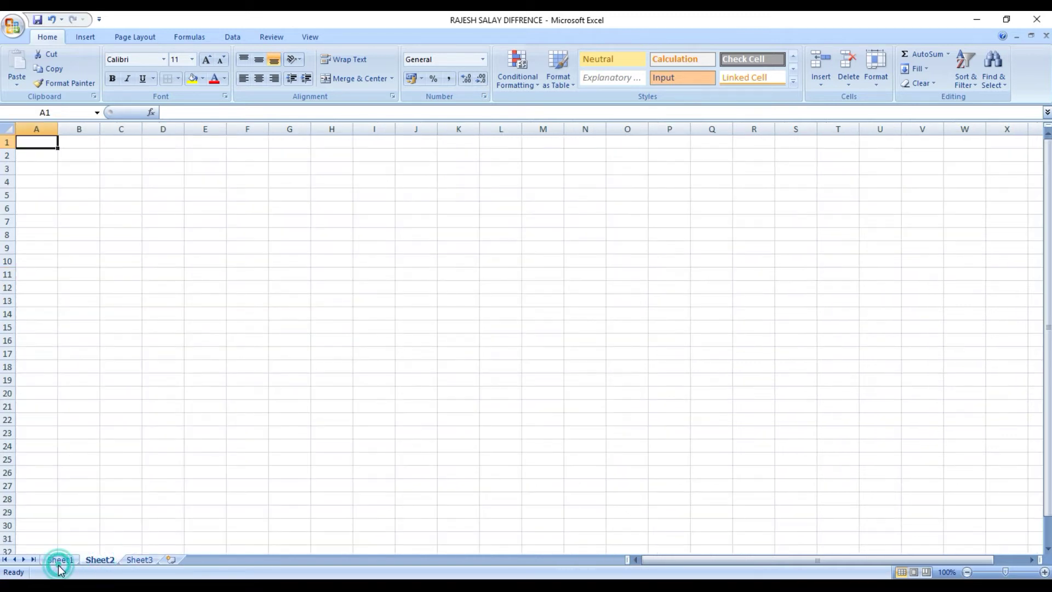
{"action": "left_click", "coordinate": [170, 559]}
{"action": "left_click", "coordinate": [210, 559]}
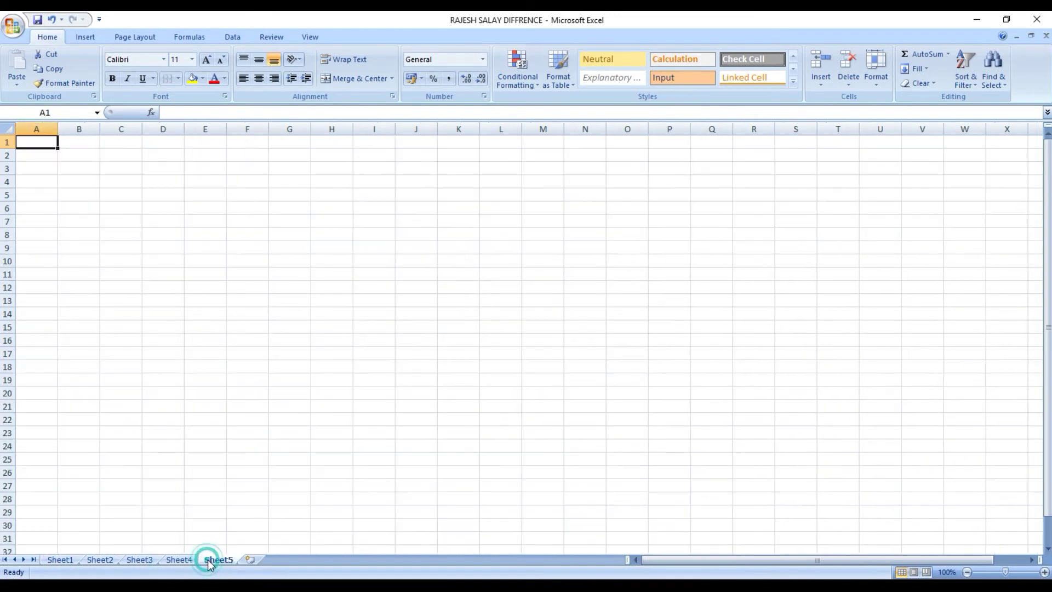
{"action": "left_click", "coordinate": [250, 559]}
{"action": "left_click", "coordinate": [290, 559]}
{"action": "left_click", "coordinate": [329, 559]}
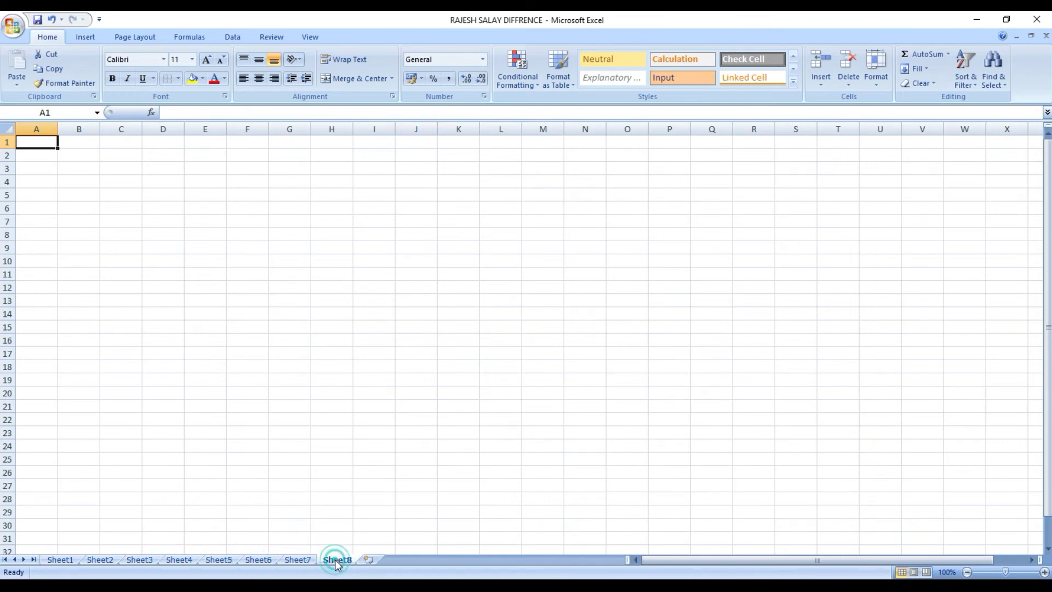
{"action": "left_click", "coordinate": [369, 560]}
{"action": "left_click", "coordinate": [406, 560]}
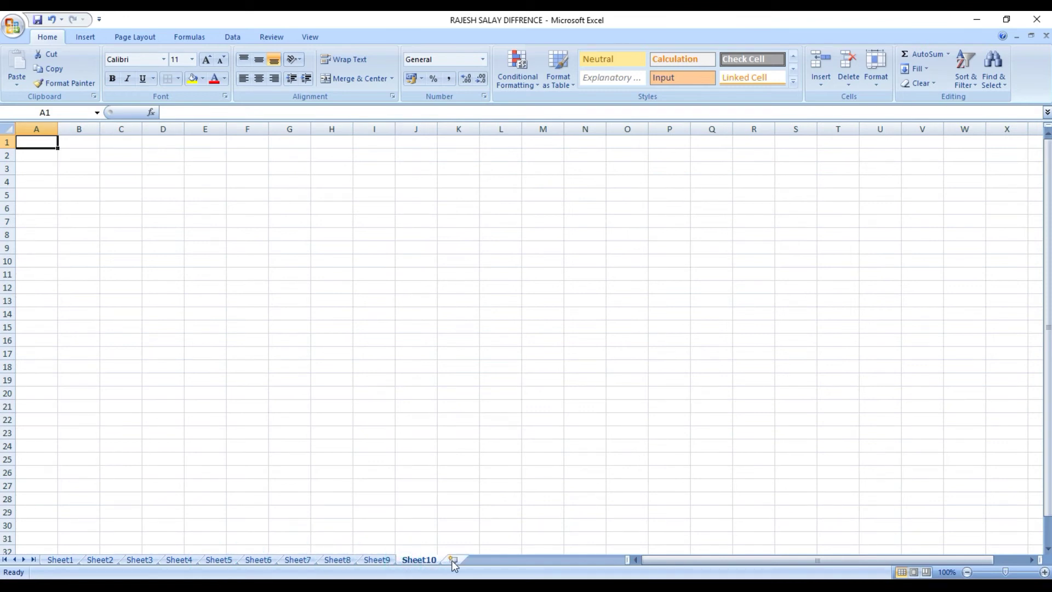
{"action": "left_click", "coordinate": [448, 560]}
{"action": "left_click", "coordinate": [490, 559]}
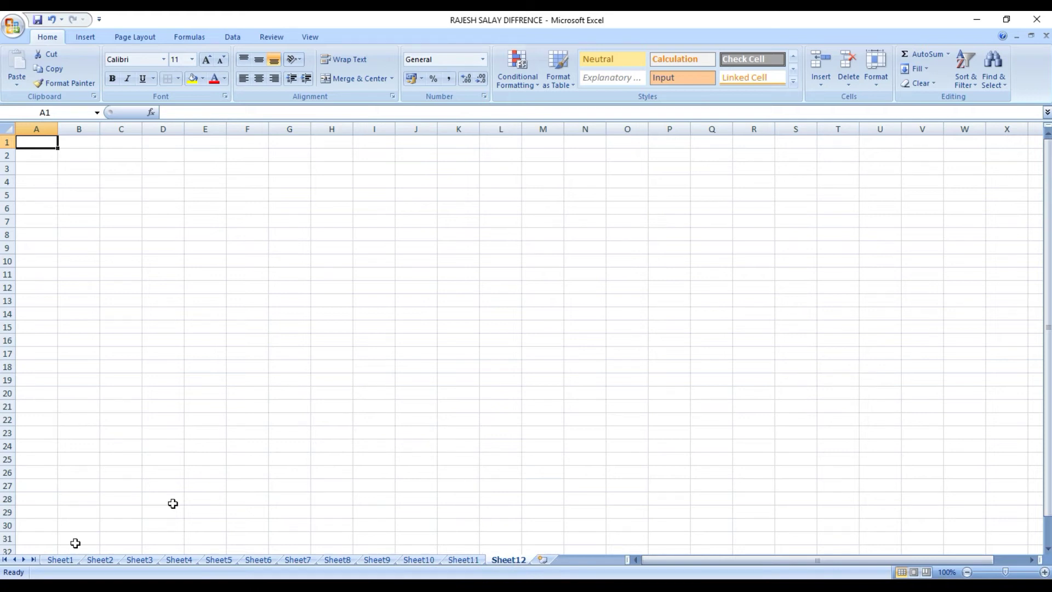
- Switch between Sheet1, Sheet2 and Sheet3 and return to the arrears table on Sheet1
{"action": "left_click", "coordinate": [57, 560]}
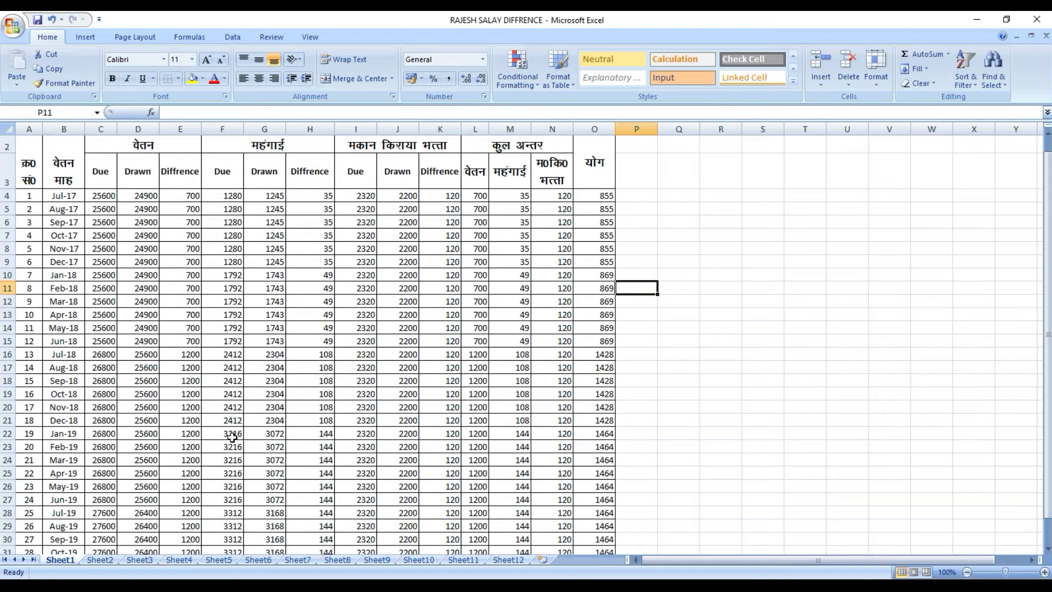
{"action": "left_click", "coordinate": [104, 551]}
{"action": "left_click", "coordinate": [100, 559]}
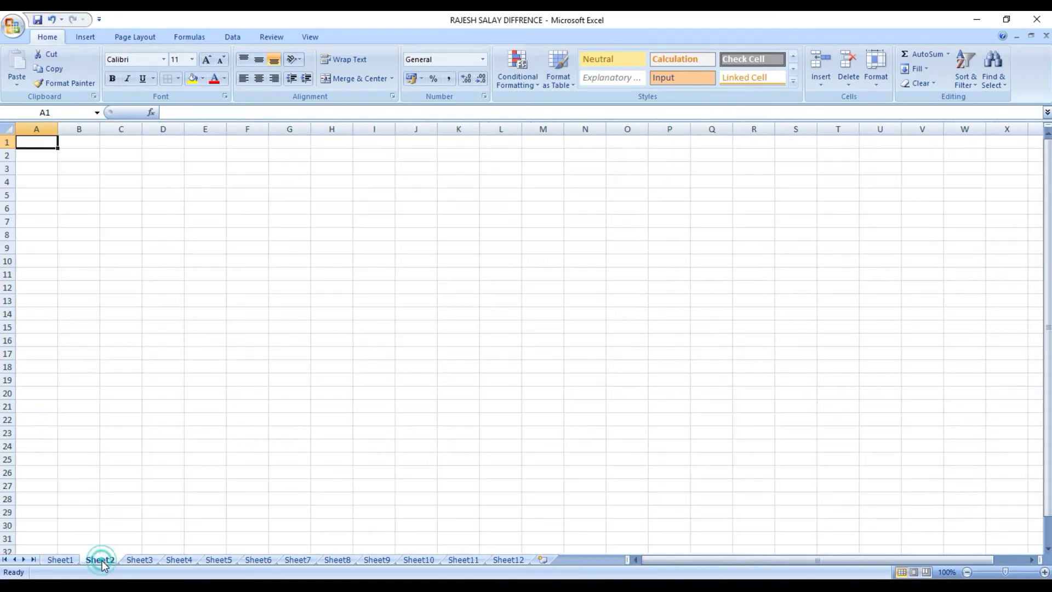
{"action": "left_click", "coordinate": [144, 559]}
{"action": "left_click", "coordinate": [100, 560]}
{"action": "left_click", "coordinate": [61, 559]}
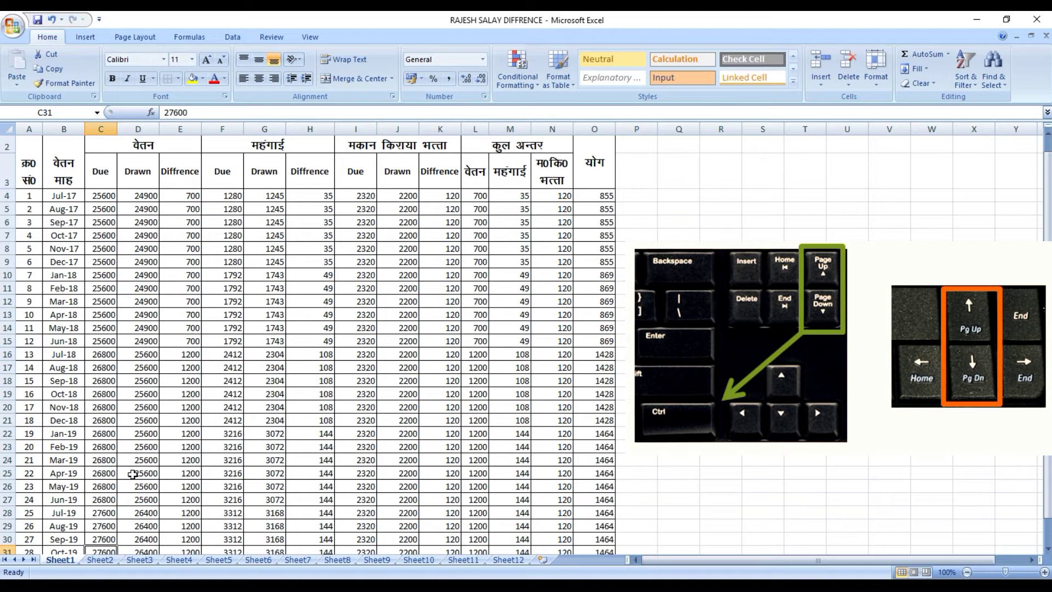
- Step forward through the worksheets one at a time from Sheet1 to Sheet12
{"action": "key", "text": "ctrl+Page_Down"}
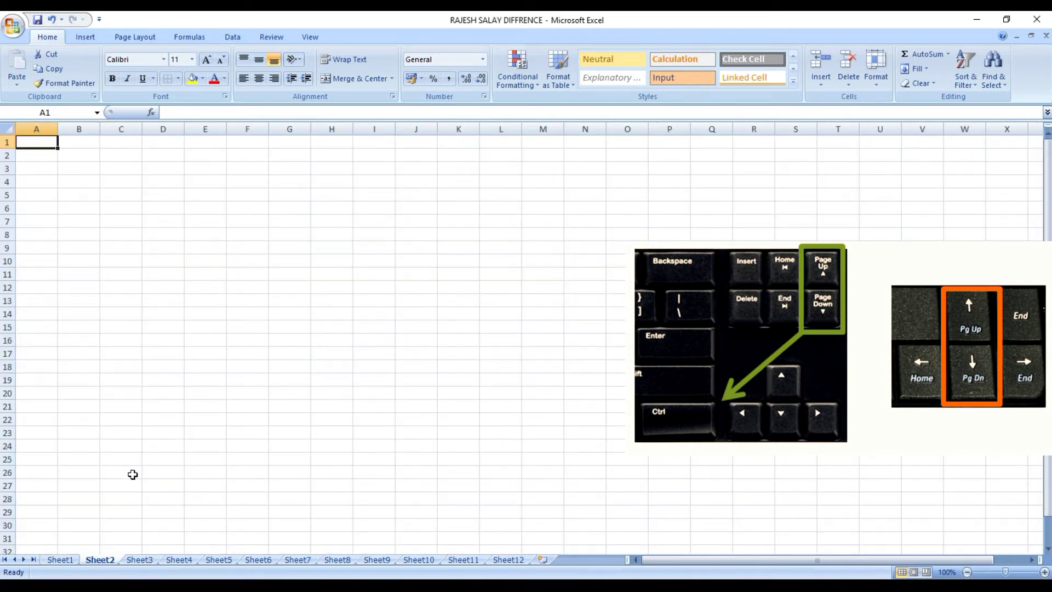
{"action": "key", "text": "ctrl+Page_Down"}
{"action": "key", "text": "ctrl+Page_Down"}
{"action": "key", "text": "ctrl+Page_Down"}
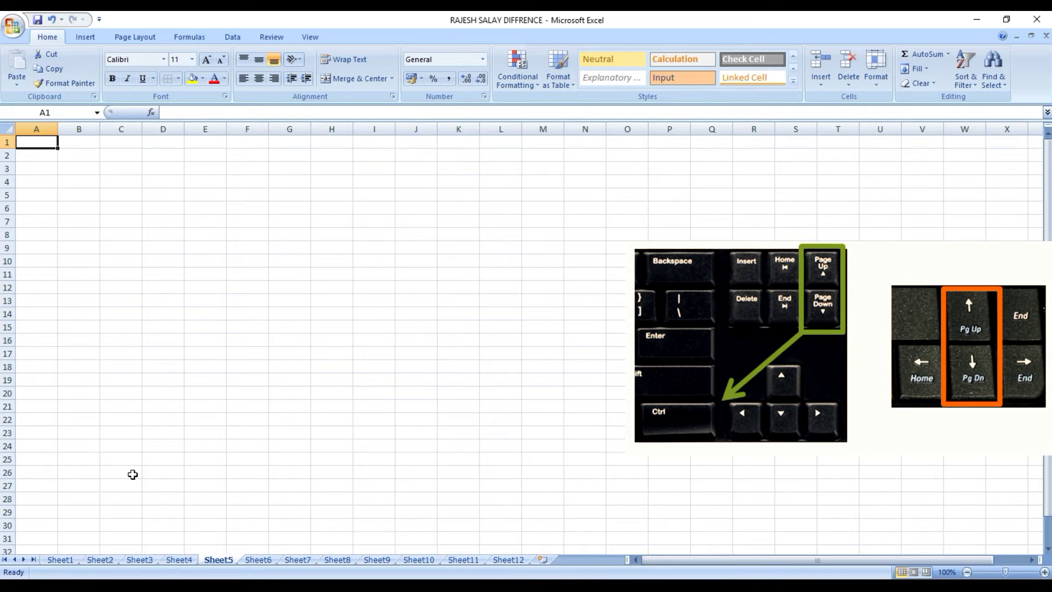
{"action": "key", "text": "ctrl+Page_Down"}
{"action": "key", "text": "ctrl+Page_Down"}
{"action": "key", "text": "ctrl+Page_Down"}
{"action": "key", "text": "ctrl+Page_Down"}
{"action": "key", "text": "ctrl+Page_Down"}
{"action": "key", "text": "ctrl+Page_Down"}
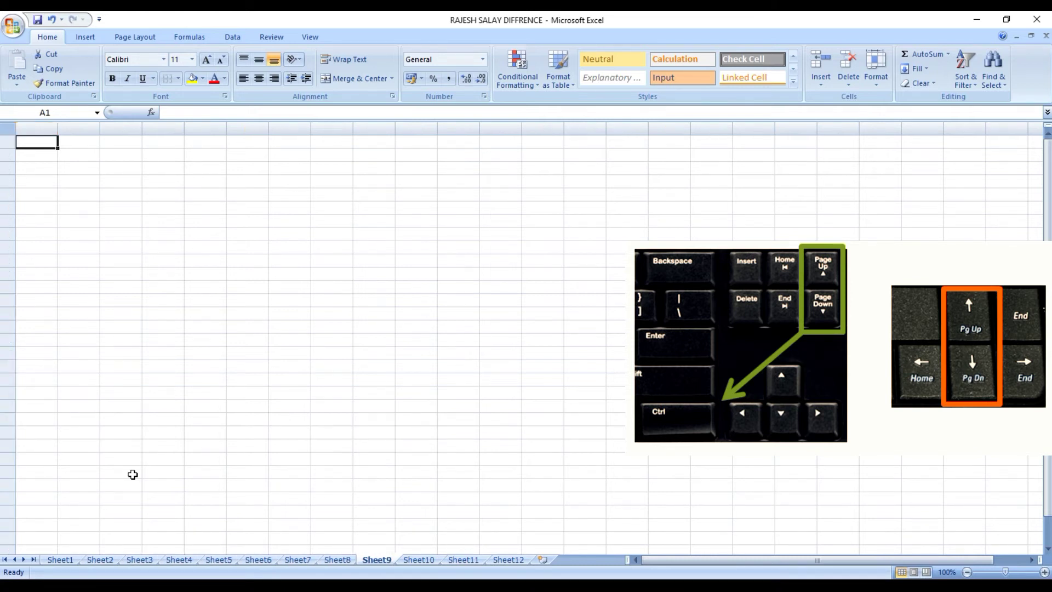
{"action": "key", "text": "ctrl+Page_Down"}
- Step backward through the worksheets one at a time from Sheet12 to Sheet1
{"action": "key", "text": "ctrl+Page_Up"}
{"action": "key", "text": "ctrl+Page_Up"}
{"action": "key", "text": "ctrl+Page_Up"}
{"action": "key", "text": "ctrl+Page_Up"}
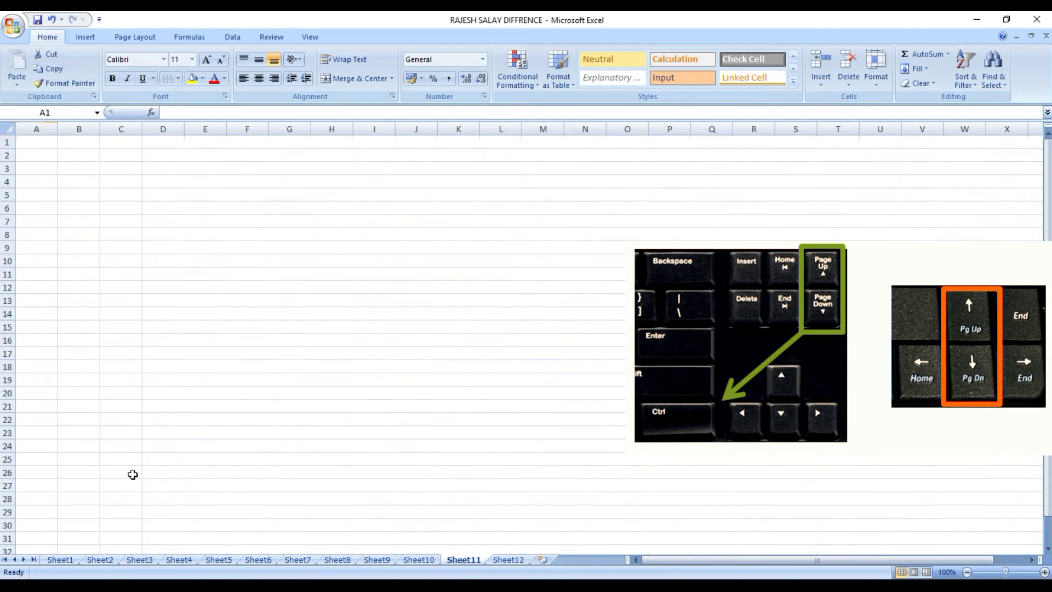
{"action": "key", "text": "ctrl+Page_Up"}
{"action": "key", "text": "ctrl+Page_Up"}
{"action": "key", "text": "ctrl+Page_Up"}
{"action": "key", "text": "ctrl+Page_Up"}
{"action": "key", "text": "ctrl+Page_Up"}
{"action": "key", "text": "ctrl+Page_Up"}
{"action": "key", "text": "ctrl+Page_Up"}
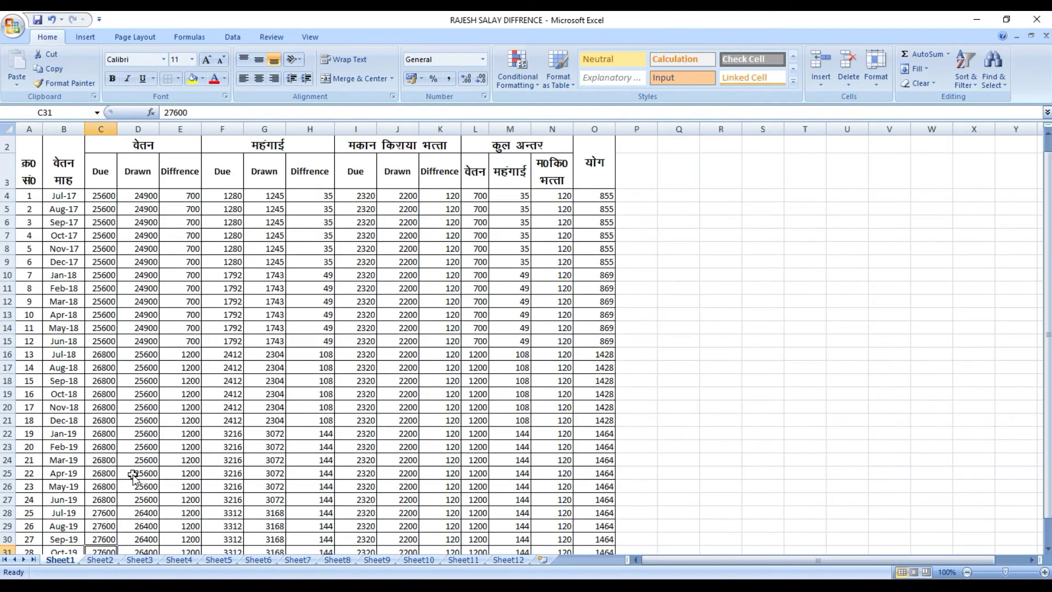
- Move forward again through every worksheet from Sheet1 to Sheet12
{"action": "key", "text": "ctrl+Page_Down"}
{"action": "key", "text": "ctrl+Page_Down"}
{"action": "key", "text": "ctrl+Page_Down"}
{"action": "key", "text": "ctrl+Page_Down"}
{"action": "key", "text": "ctrl+Page_Down"}
{"action": "key", "text": "ctrl+Page_Down"}
{"action": "key", "text": "ctrl+Page_Down"}
{"action": "key", "text": "ctrl+Page_Down"}
{"action": "key", "text": "ctrl+Page_Down"}
{"action": "key", "text": "ctrl+Page_Down"}
{"action": "key", "text": "ctrl+Page_Down"}
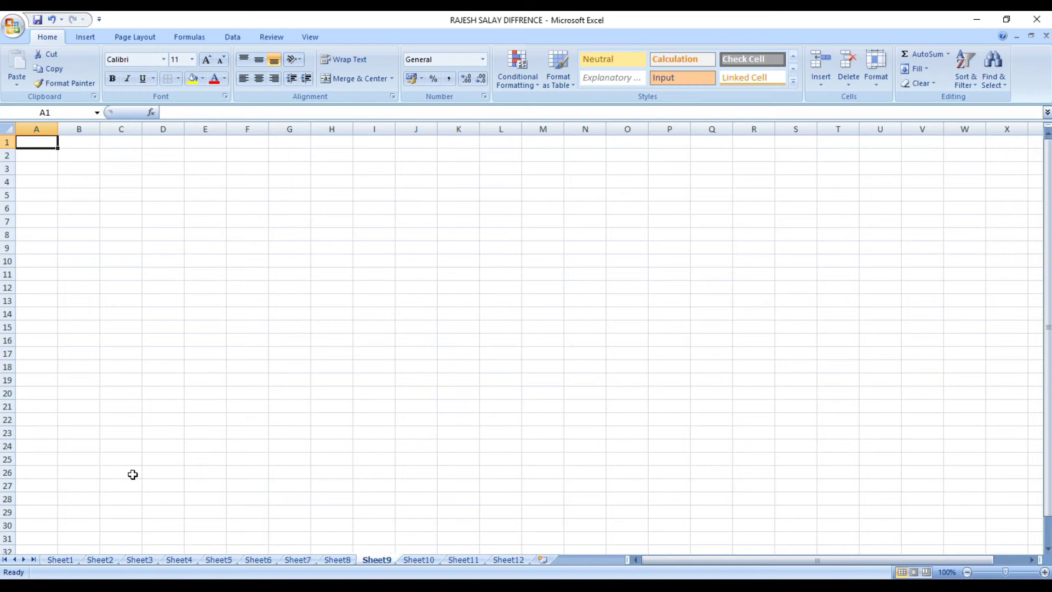
- Return through the worksheets one by one from Sheet12 to the arrears table on Sheet1
{"action": "key", "text": "ctrl+Page_Up"}
{"action": "key", "text": "ctrl+Page_Up"}
{"action": "key", "text": "ctrl+Page_Up"}
{"action": "key", "text": "ctrl+Page_Up"}
{"action": "key", "text": "ctrl+Page_Up"}
{"action": "key", "text": "ctrl+Page_Up"}
{"action": "key", "text": "ctrl+Page_Up"}
{"action": "key", "text": "ctrl+Page_Up"}
{"action": "key", "text": "ctrl+Page_Up"}
{"action": "key", "text": "ctrl+Page_Up"}
{"action": "key", "text": "ctrl+Page_Up"}
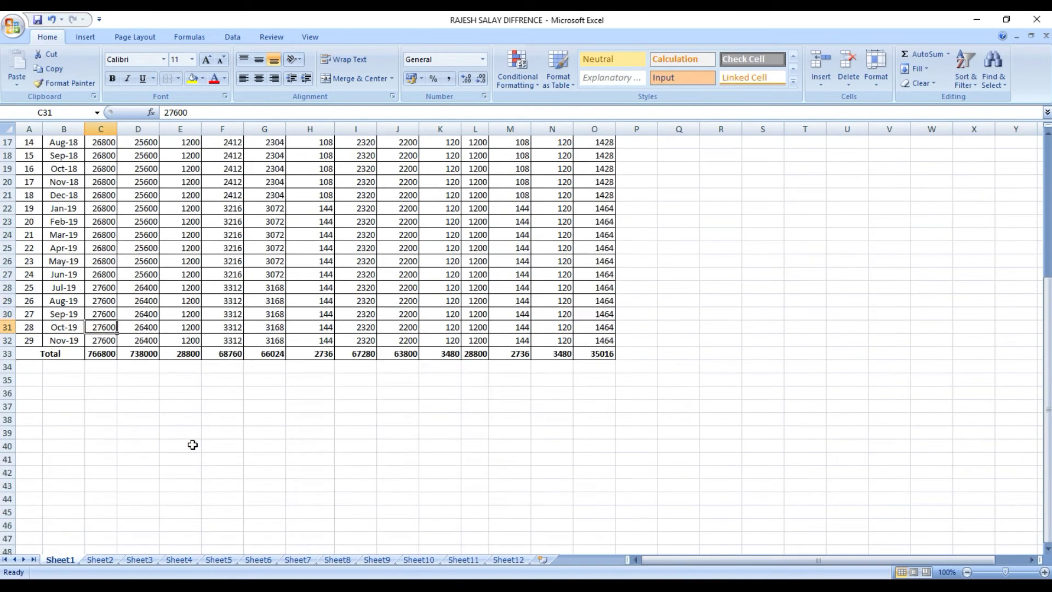
- Switch to the open workbook "covid screening Line List Urban gkp" and look over the list on its FORMAT 2 sheet
{"action": "scroll", "coordinate": [193, 444], "scroll_direction": "down", "scroll_amount": 4}
{"action": "scroll", "coordinate": [193, 445], "scroll_direction": "up", "scroll_amount": 4}
{"action": "mouse_move", "coordinate": [500, 585]}
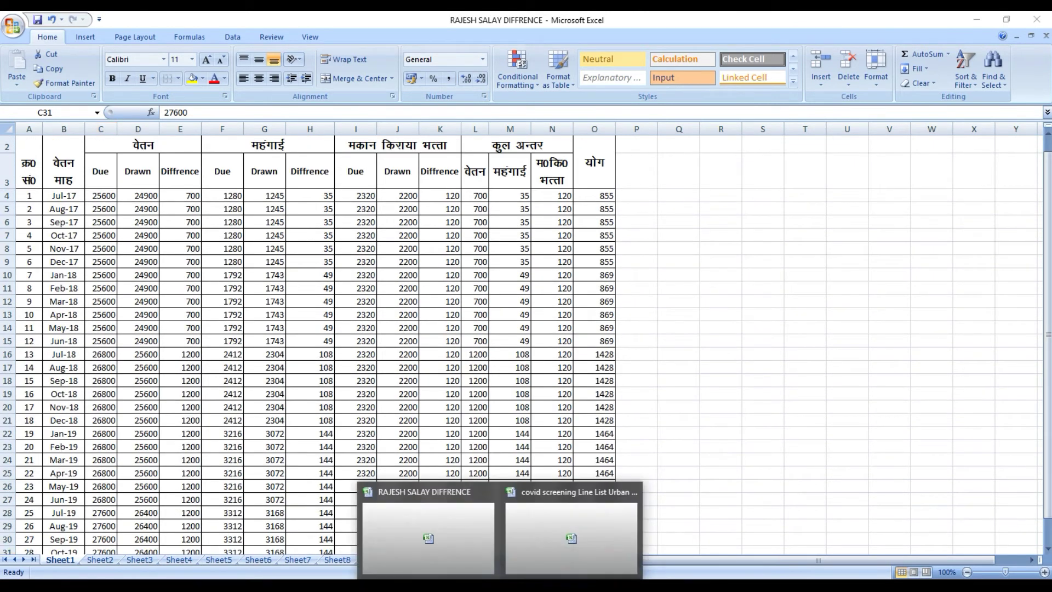
{"action": "left_click", "coordinate": [553, 532]}
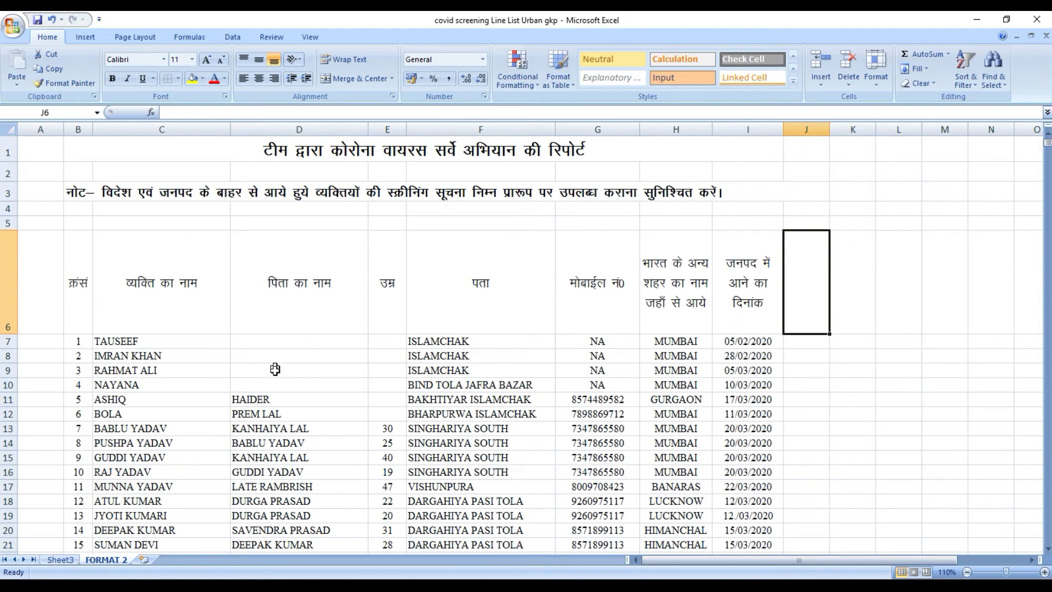
{"action": "scroll", "coordinate": [279, 361], "scroll_direction": "down", "scroll_amount": 6}
{"action": "scroll", "coordinate": [278, 362], "scroll_direction": "up", "scroll_amount": 6}
- Select the serial numbers from B7 down to the last row of the list, and clear the selection
{"action": "left_click", "coordinate": [77, 340]}
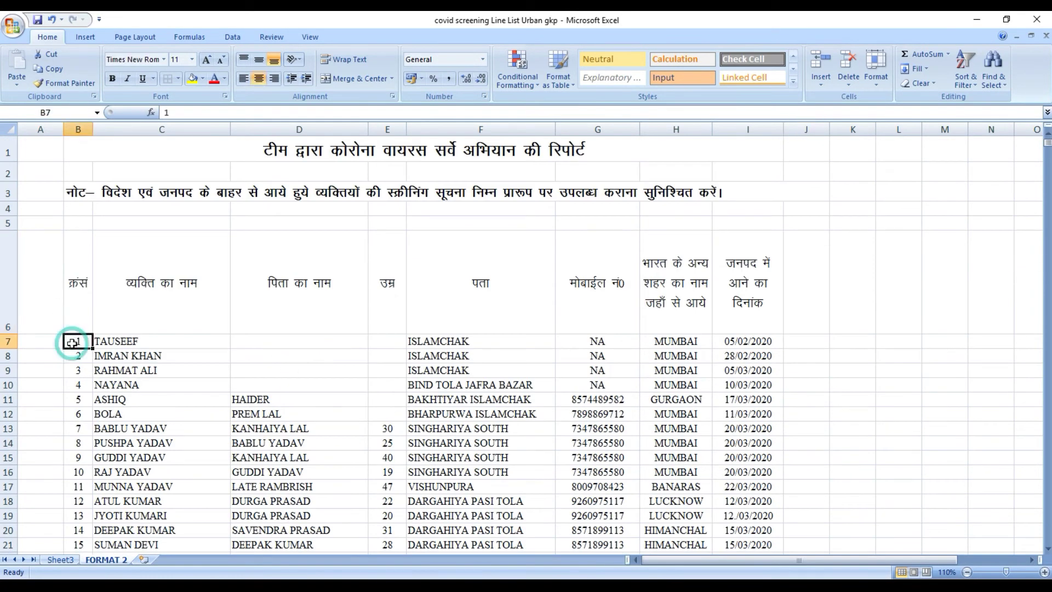
{"action": "key", "text": "ctrl+shift+Down"}
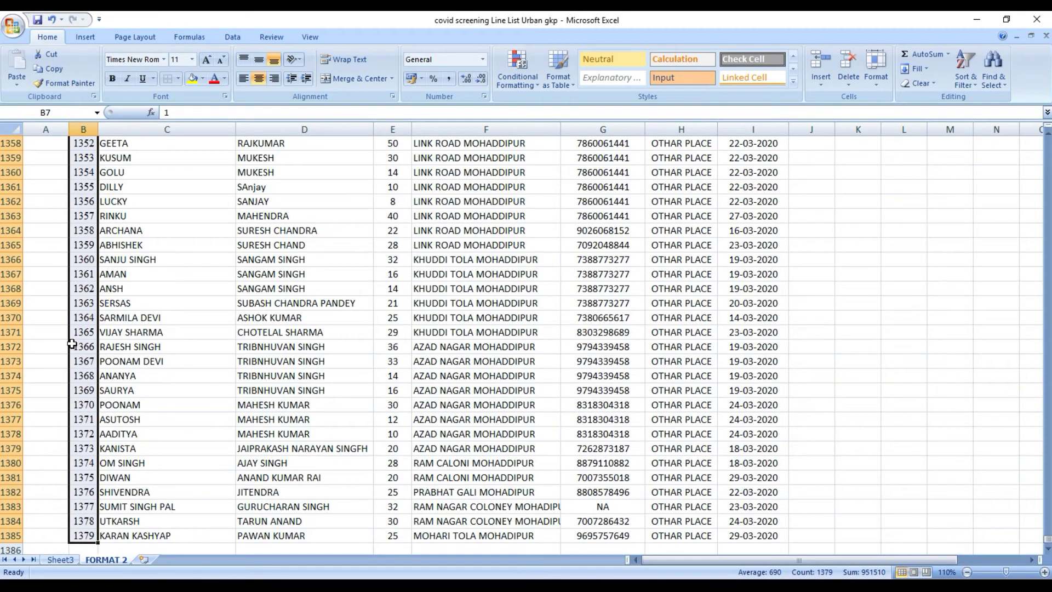
{"action": "key", "text": "Up"}
{"action": "key", "text": "Down"}
{"action": "key", "text": "Left"}
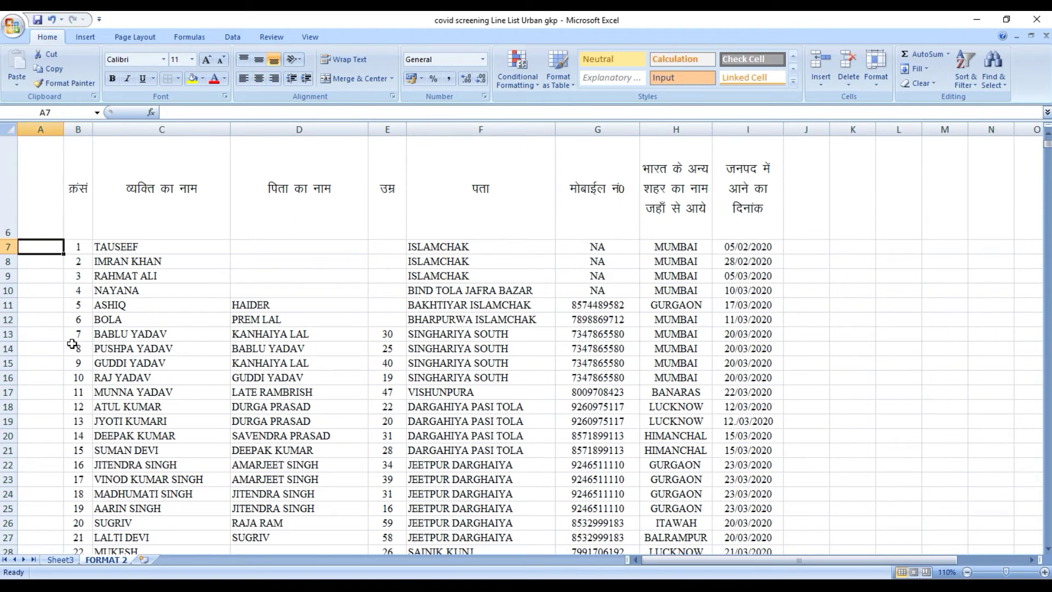
- Delete all the serial numbers in column B from B7 to B1385
{"action": "left_click", "coordinate": [76, 248]}
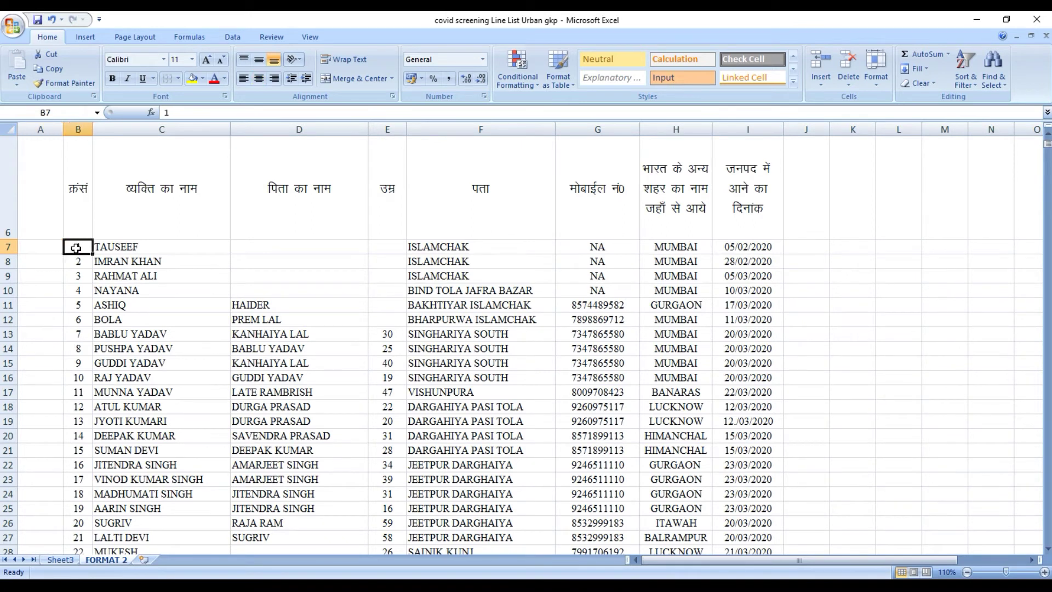
{"action": "key", "text": "ctrl+shift+Down"}
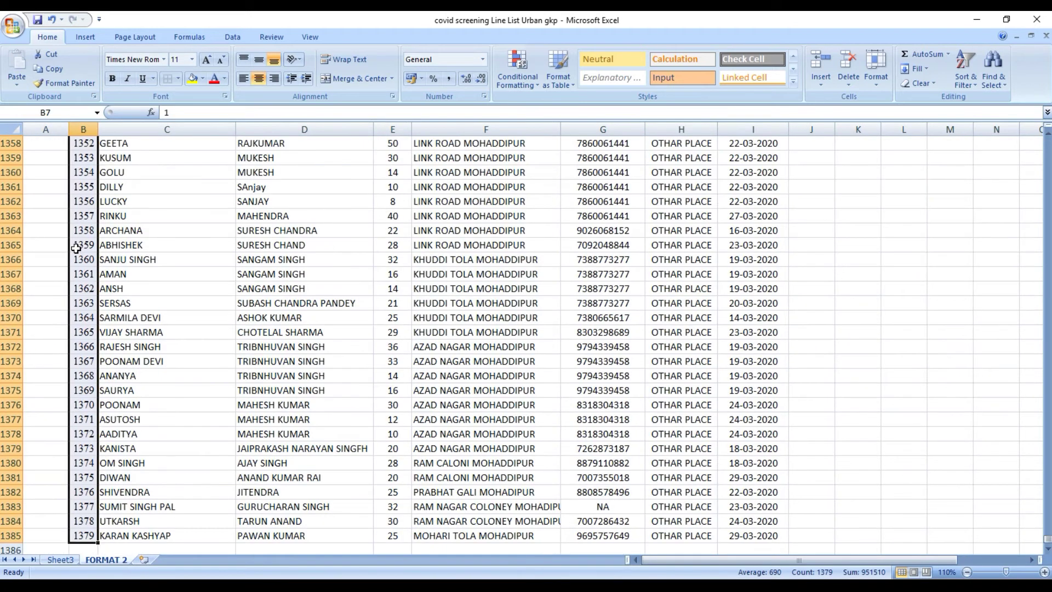
{"action": "key", "text": "Delete"}
{"action": "key", "text": "Up"}
{"action": "key", "text": "Down"}
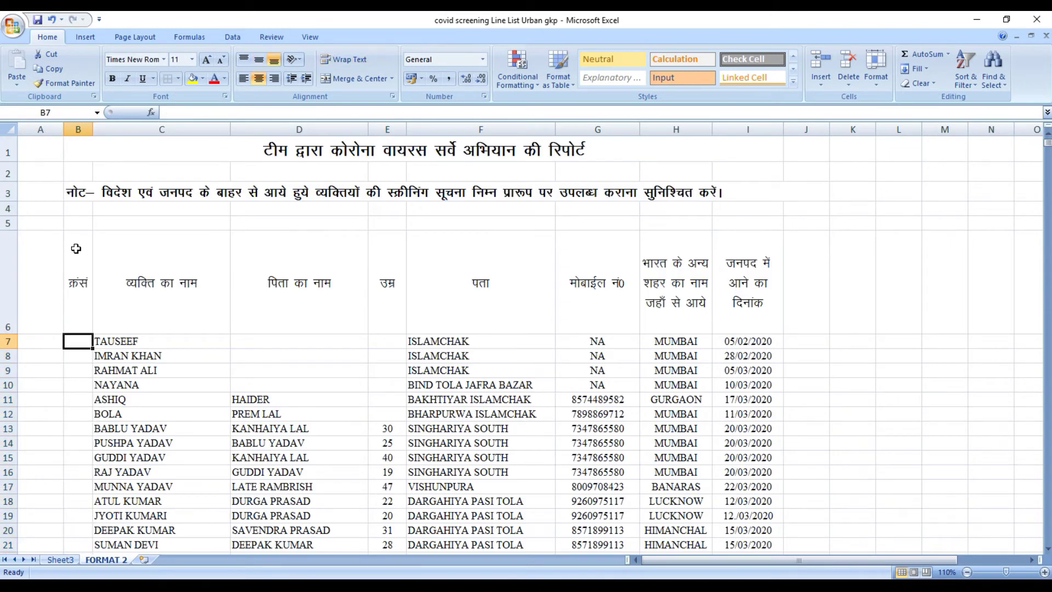
- Enter the serial numbers 1, 2 and 3 in cells B7 to B9
{"action": "type", "text": "1"}
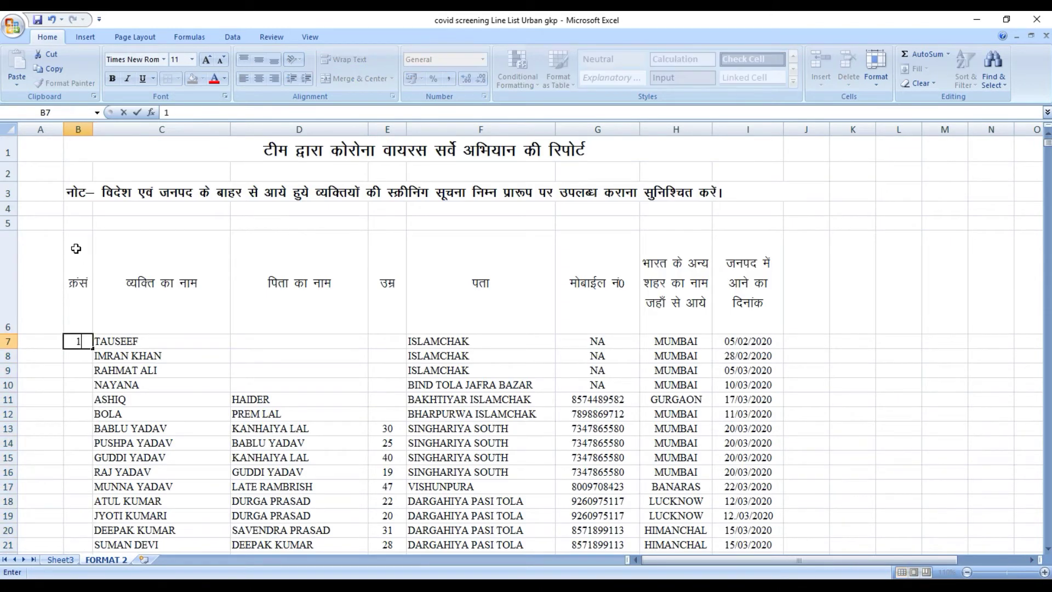
{"action": "key", "text": "Return"}
{"action": "type", "text": "2"}
{"action": "key", "text": "Return"}
{"action": "type", "text": "3"}
{"action": "key", "text": "Return"}
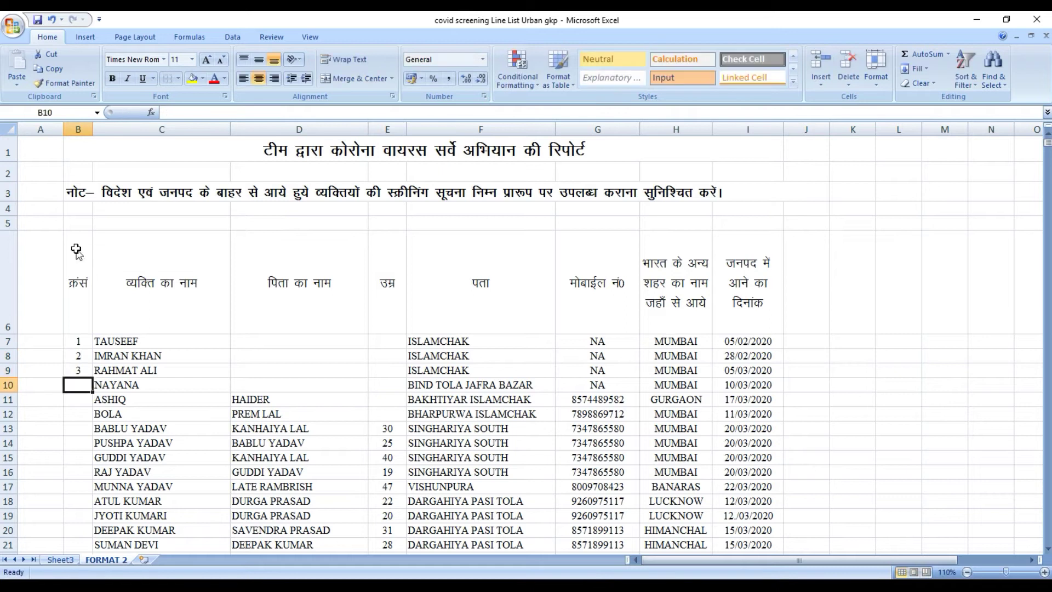
- Extend the serial number series from B7:B9 down to the last list row, B1385, and return to B7
{"action": "key", "text": "Up"}
{"action": "key", "text": "Up"}
{"action": "key", "text": "Up"}
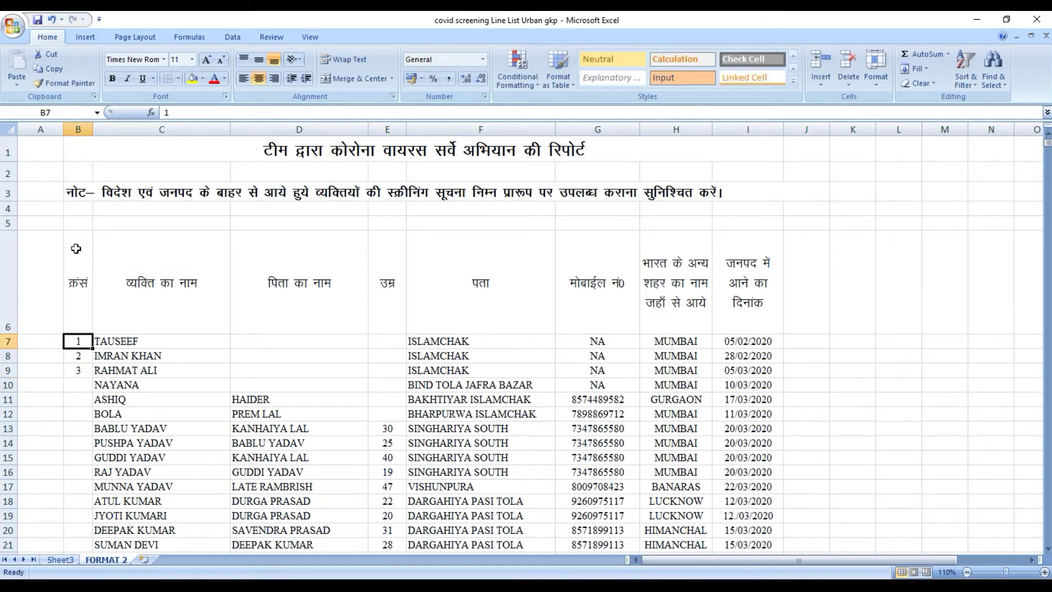
{"action": "left_click_drag", "start_coordinate": [92, 349], "coordinate": [85, 524]}
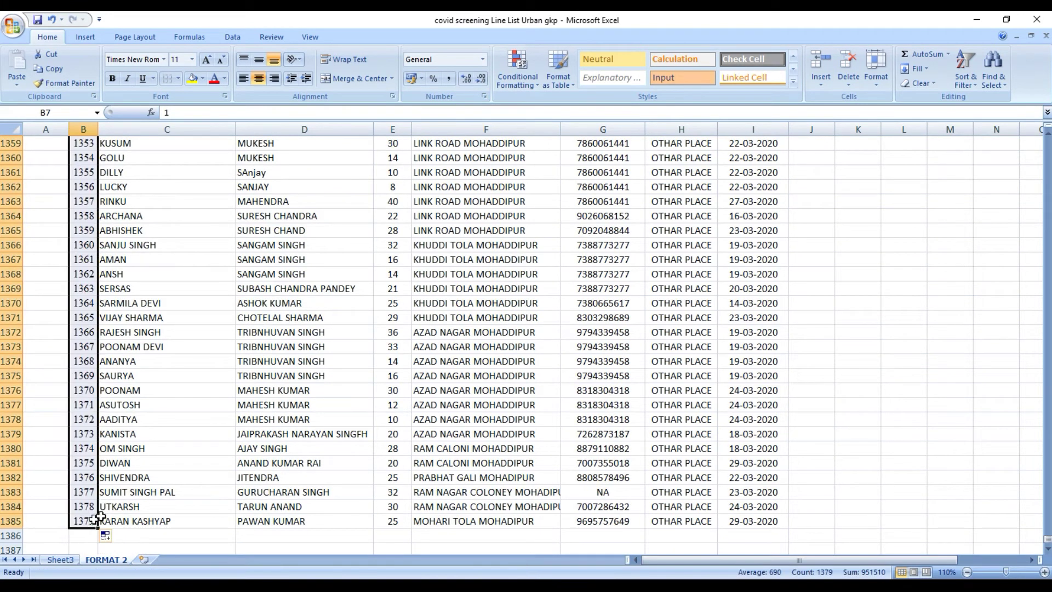
{"action": "scroll", "coordinate": [140, 496], "scroll_direction": "up", "scroll_amount": 20}
{"action": "scroll", "coordinate": [140, 495], "scroll_direction": "up", "scroll_amount": 20}
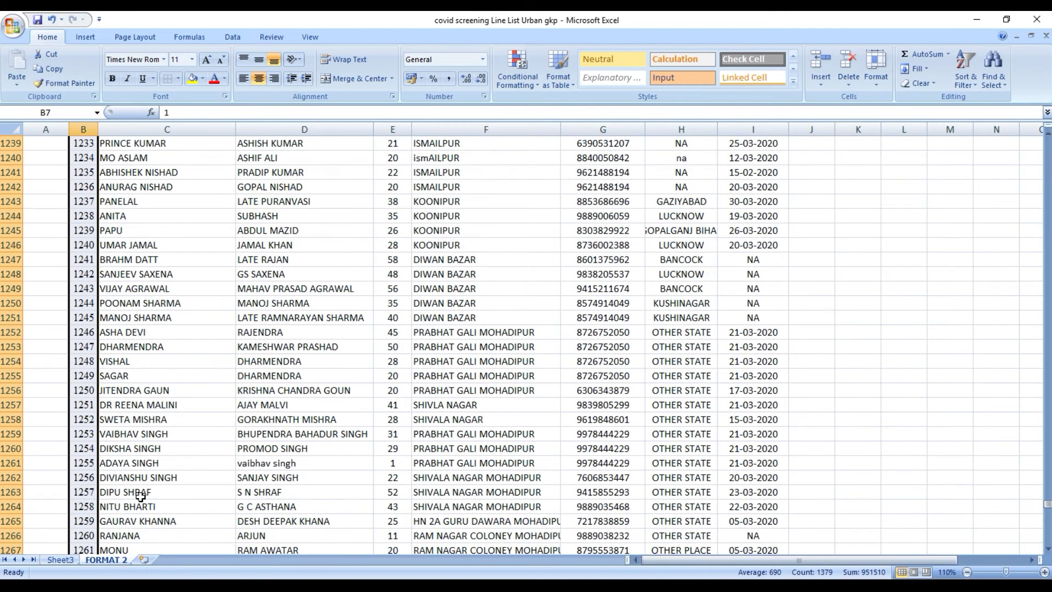
{"action": "scroll", "coordinate": [141, 495], "scroll_direction": "up", "scroll_amount": 11}
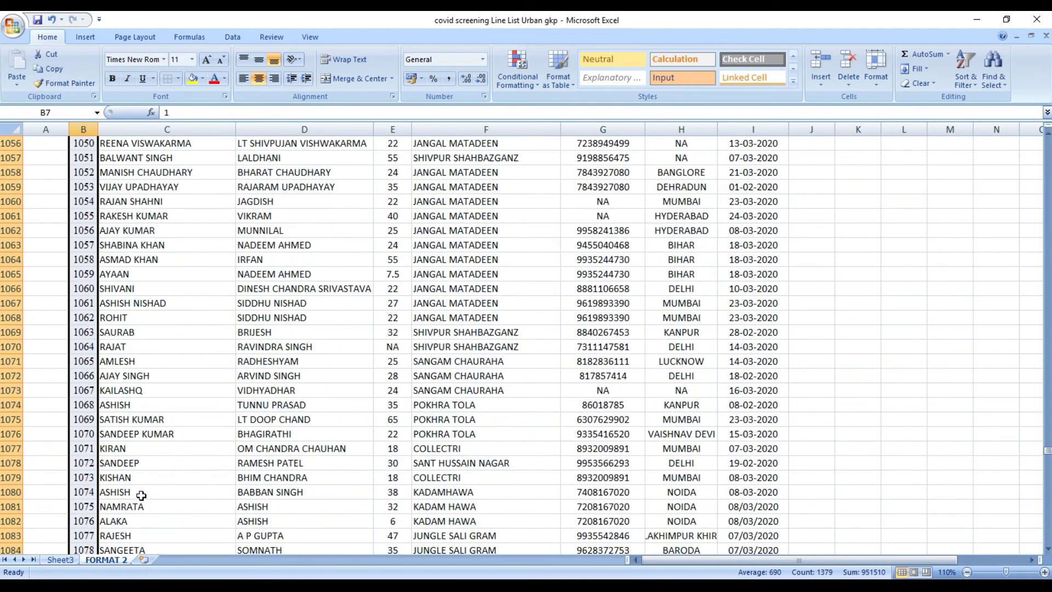
{"action": "key", "text": "Up"}
{"action": "key", "text": "Down"}
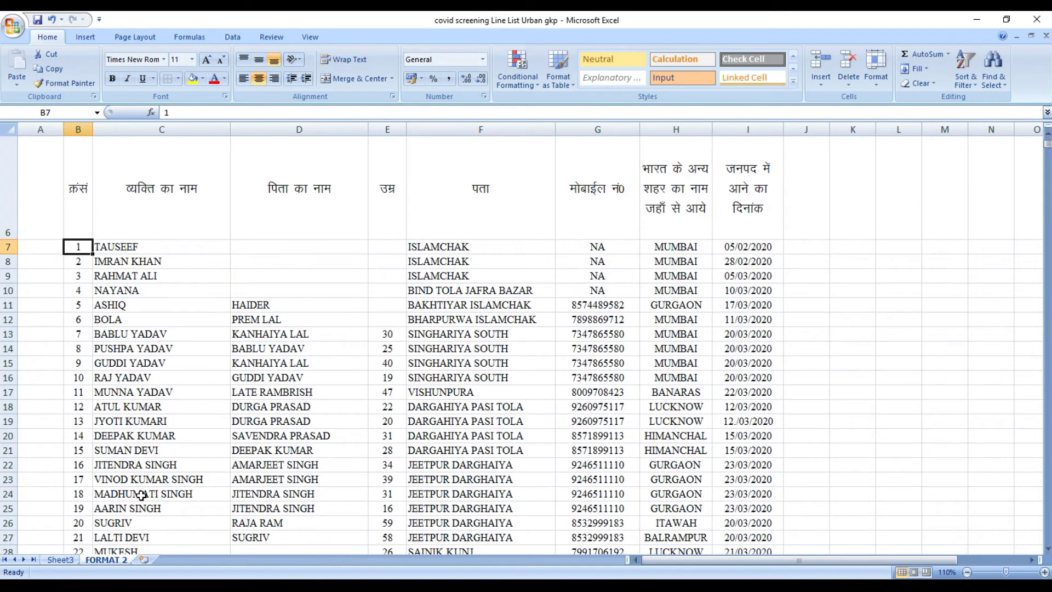
- Apply All Borders to the whole list, from the header row at B6 to I1385
{"action": "key", "text": "Up"}
{"action": "key", "text": "ctrl+shift+Right"}
{"action": "key", "text": "ctrl+shift+Down"}
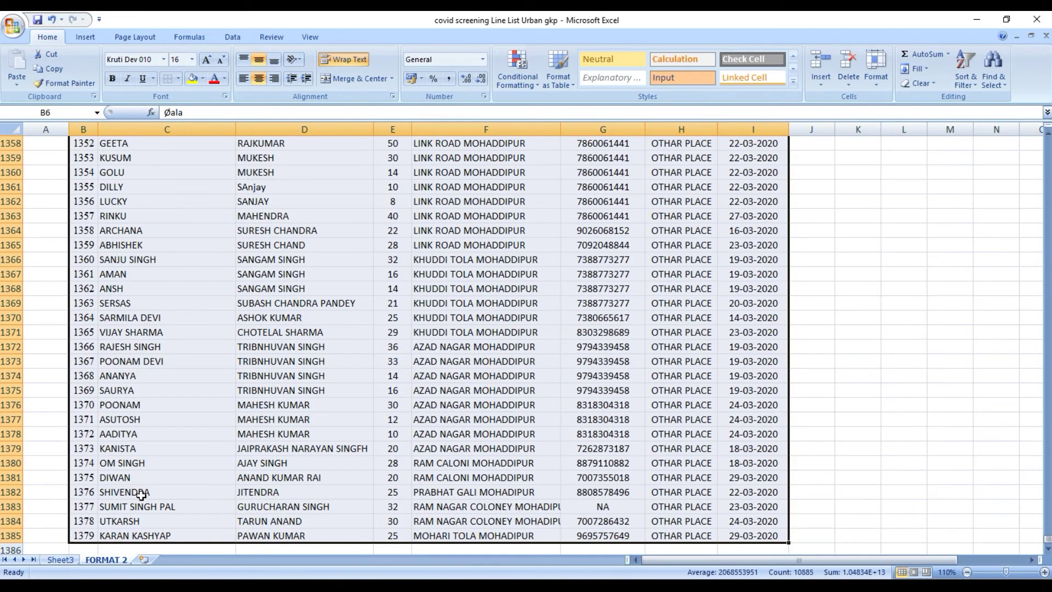
{"action": "left_click", "coordinate": [175, 77]}
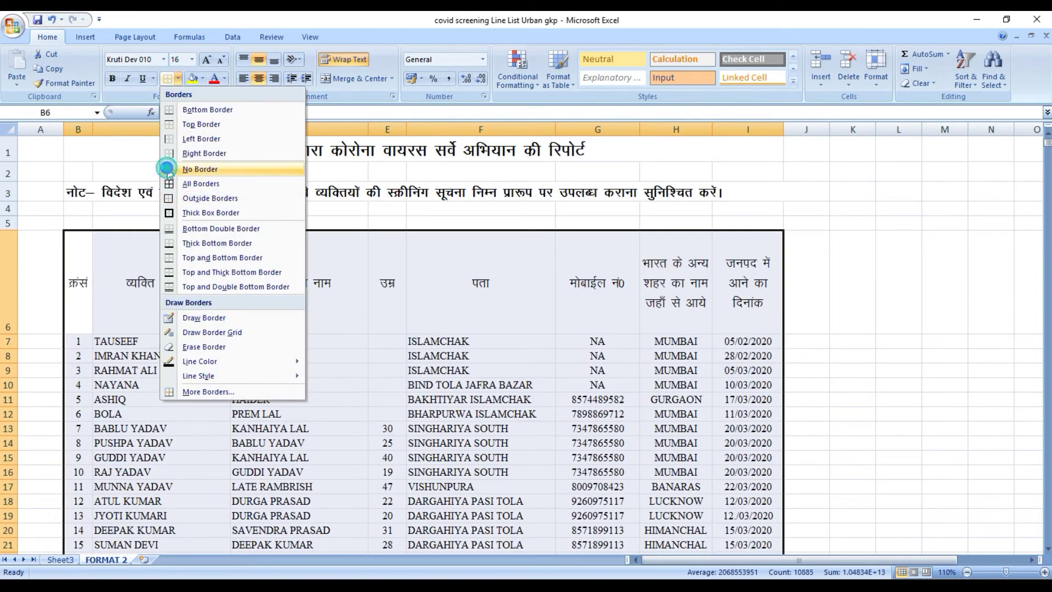
{"action": "left_click", "coordinate": [170, 179]}
{"action": "left_click", "coordinate": [178, 78]}
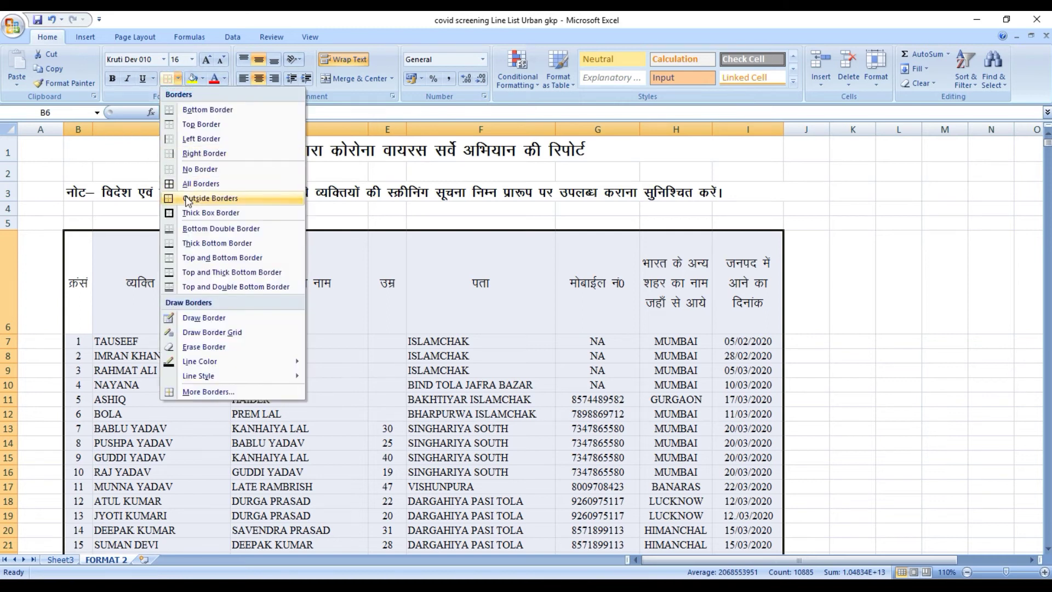
{"action": "left_click", "coordinate": [176, 182]}
{"action": "left_click", "coordinate": [157, 236]}
{"action": "left_click", "coordinate": [55, 341]}
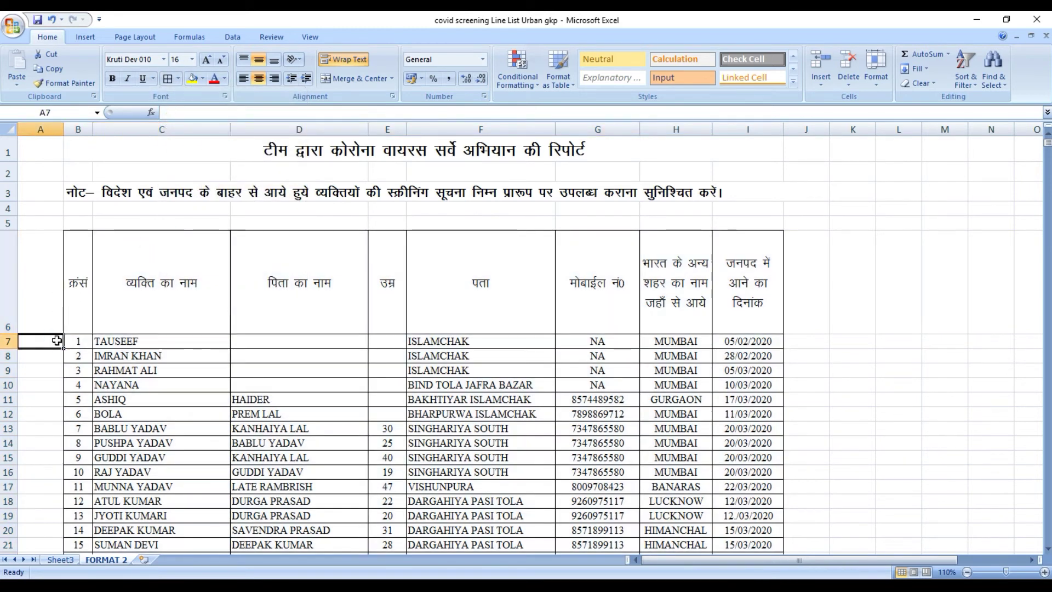
- Enter 1 in A7 and 2 in A8, beside the list's first two rows
{"action": "type", "text": "1"}
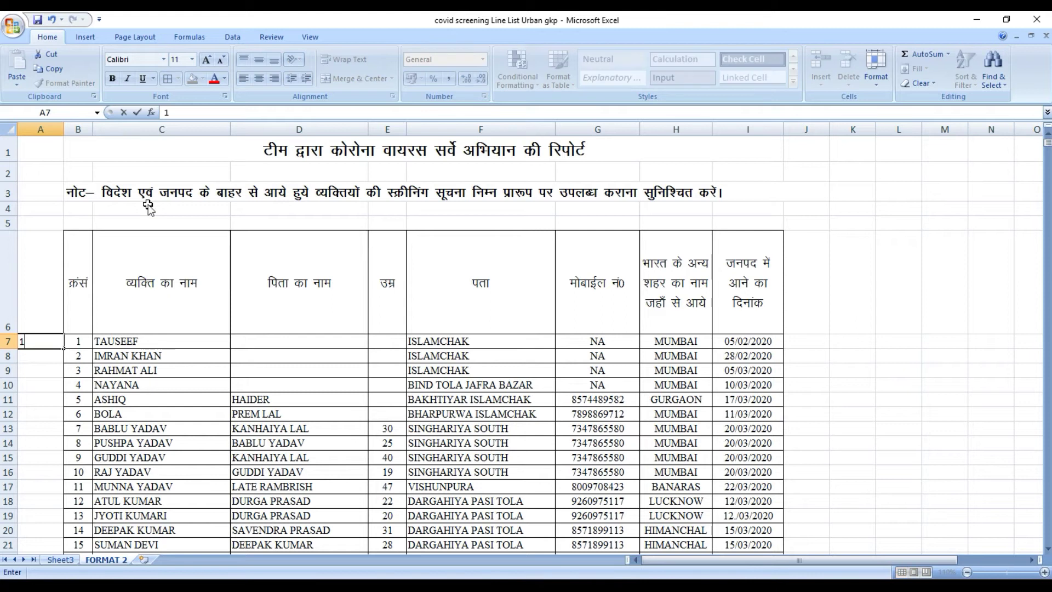
{"action": "key", "text": "Return"}
{"action": "type", "text": "2"}
{"action": "key", "text": "Return"}
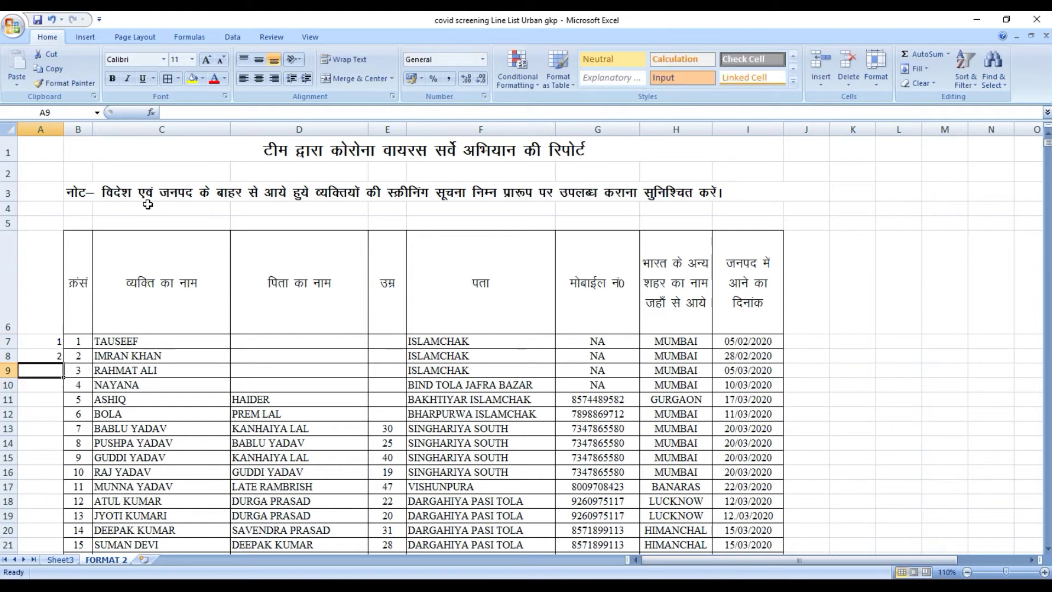
{"action": "key", "text": "Up"}
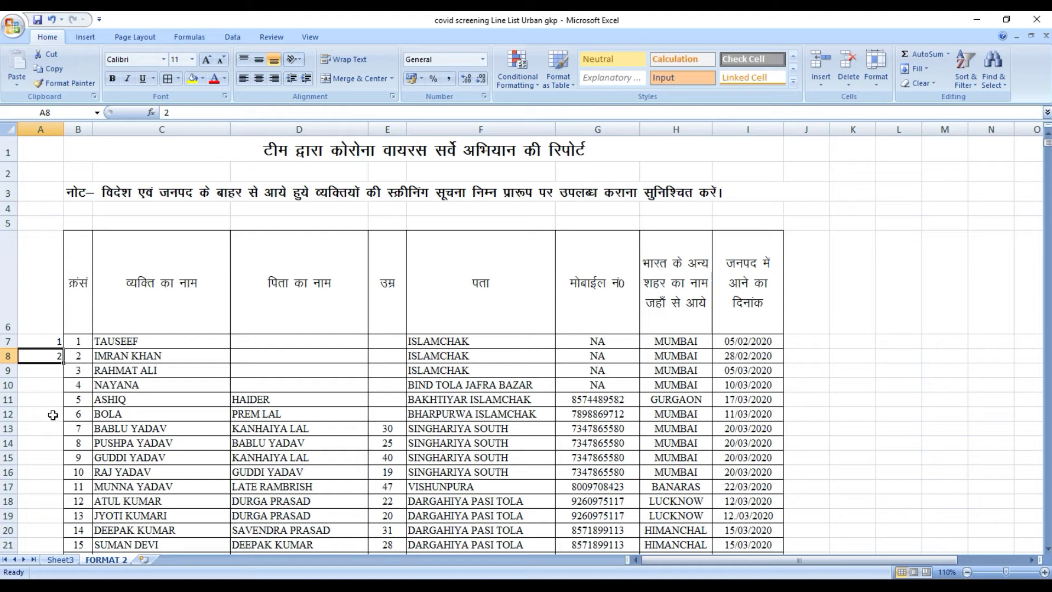
- Auto-fill column A from A8 alone down to the last list row, and check both ends of the column
{"action": "key", "text": "alt"}
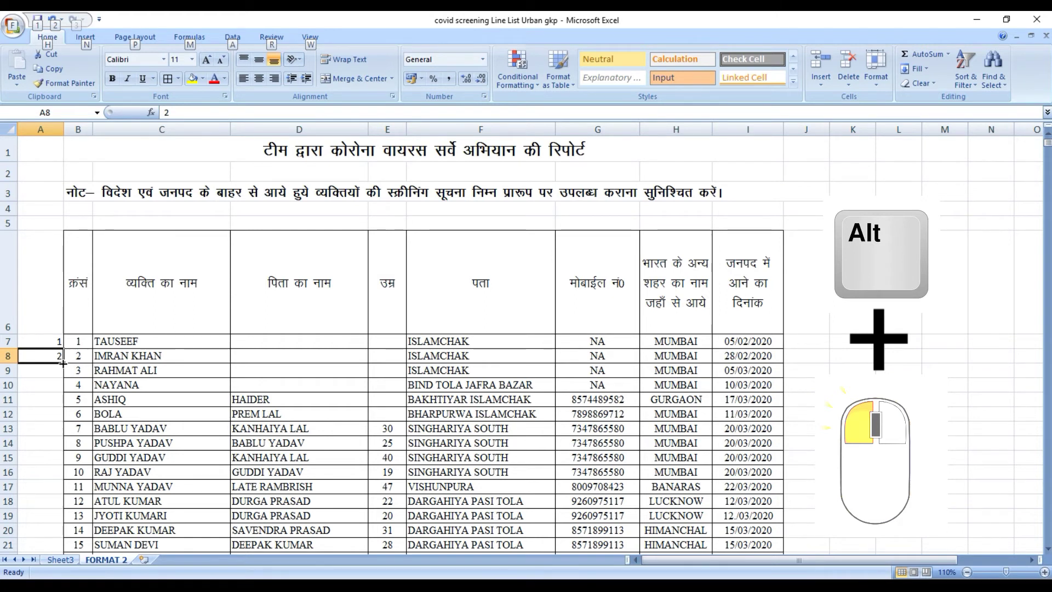
{"action": "double_click", "coordinate": [63, 362]}
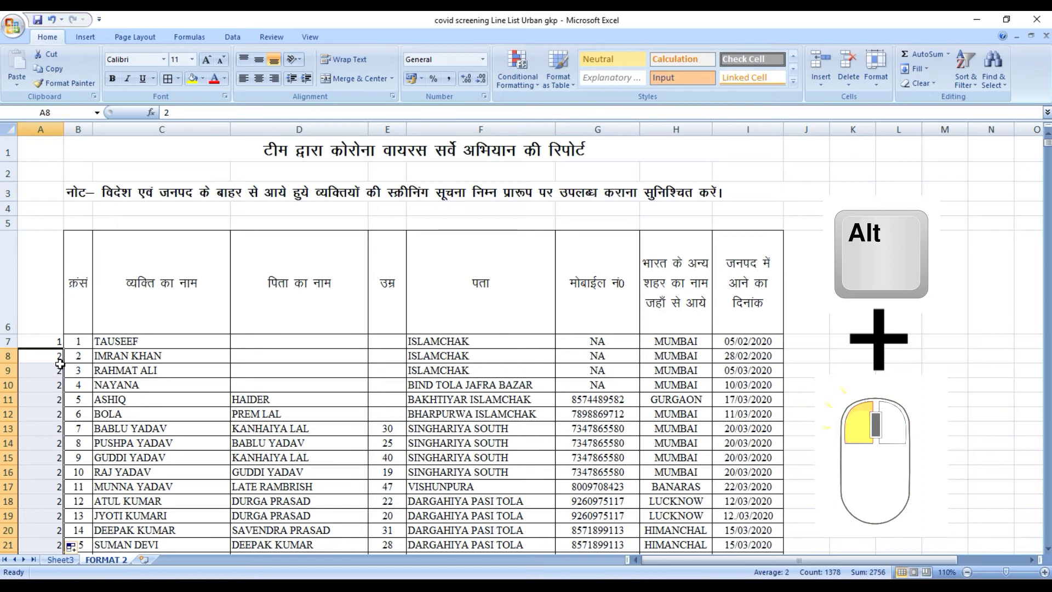
{"action": "key", "text": "ctrl+Down"}
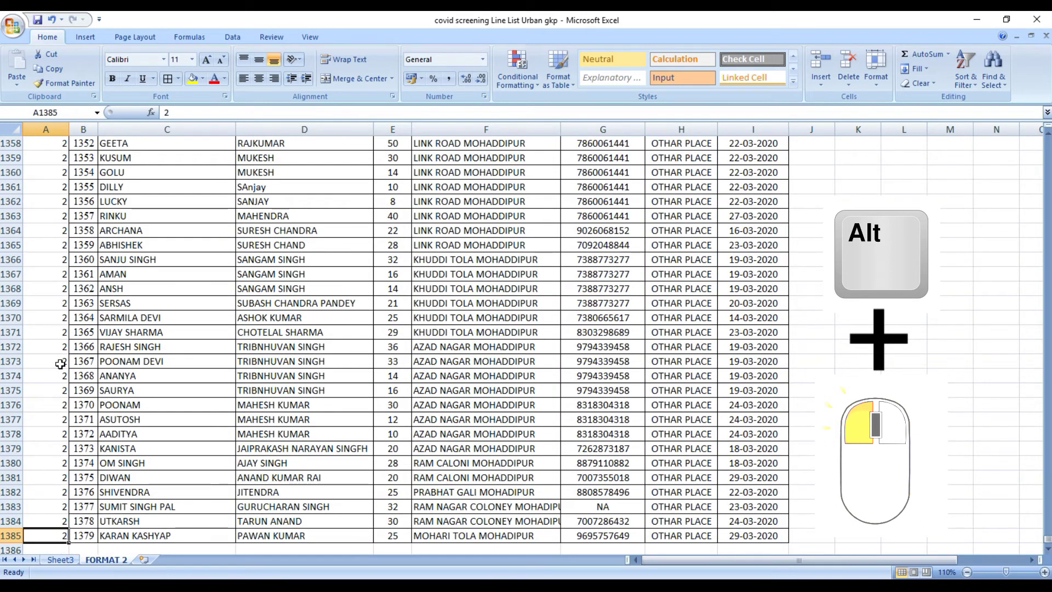
{"action": "key", "text": "ctrl+Up"}
- Auto-fill the number series from A7:A8 down column A to the list's end, and go to its last cell, A1385
{"action": "key", "text": "shift+Down"}
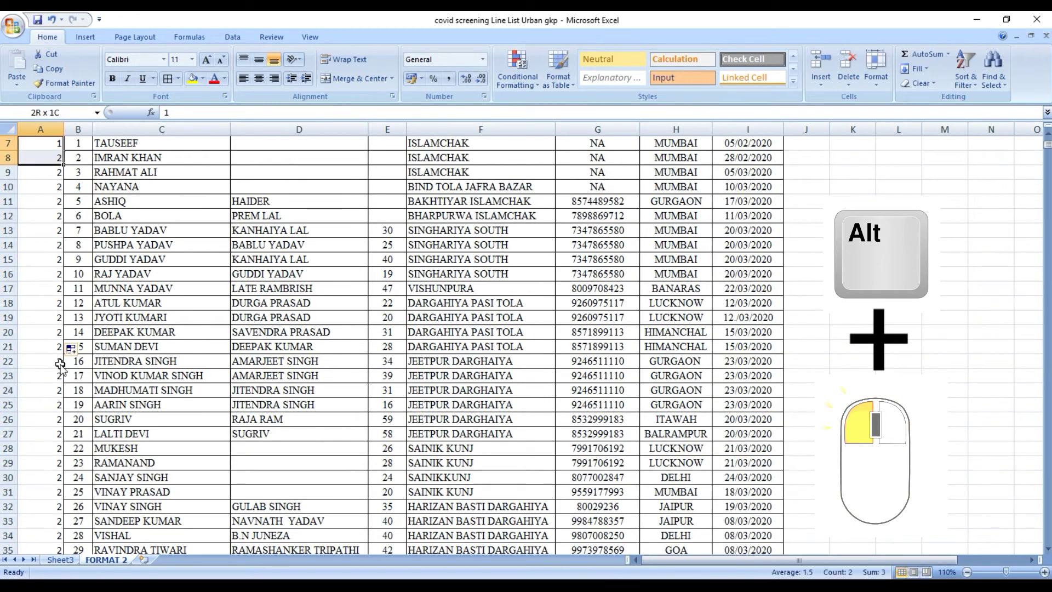
{"action": "scroll", "coordinate": [55, 334], "scroll_direction": "up", "scroll_amount": 2}
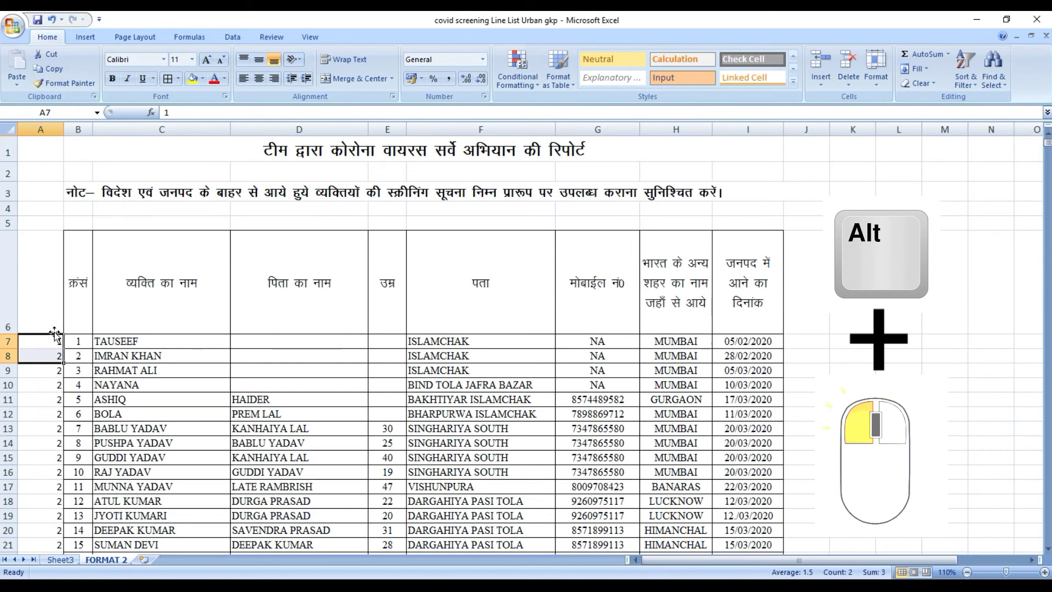
{"action": "key", "text": "alt"}
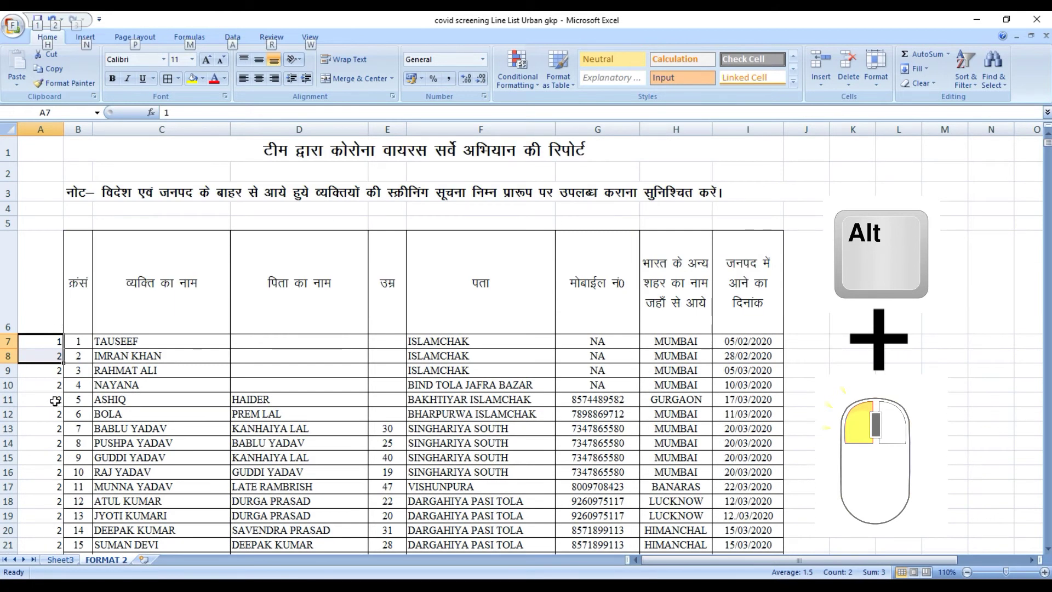
{"action": "double_click", "coordinate": [63, 362]}
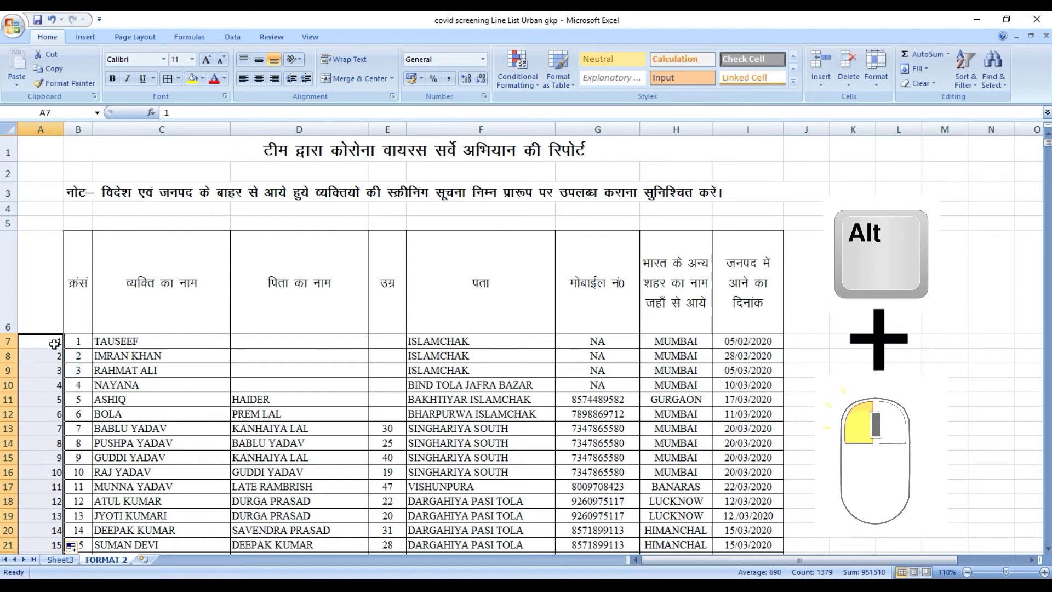
{"action": "left_click", "coordinate": [55, 343]}
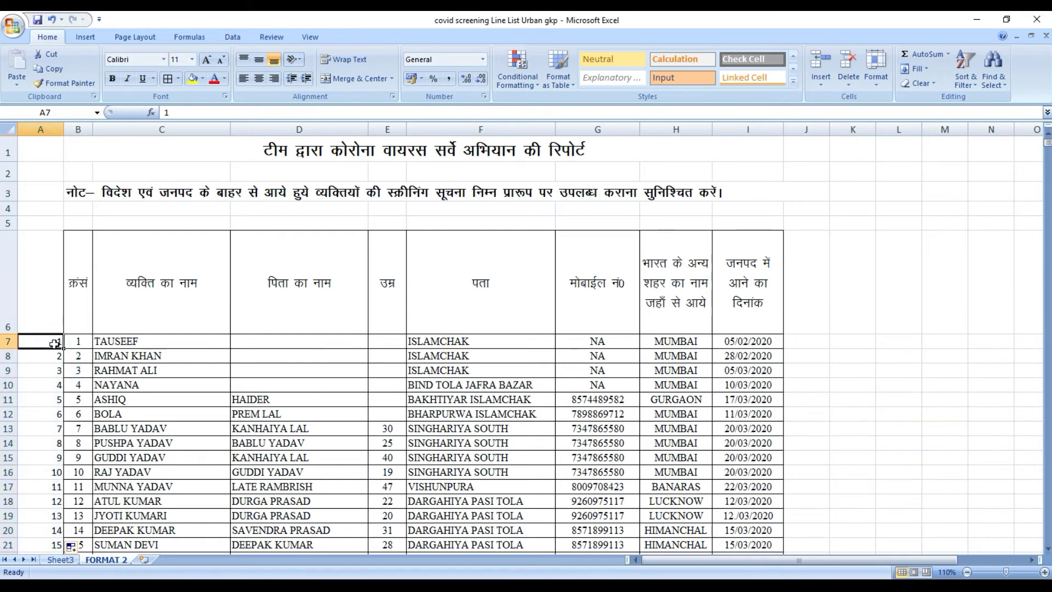
{"action": "key", "text": "ctrl+Down"}
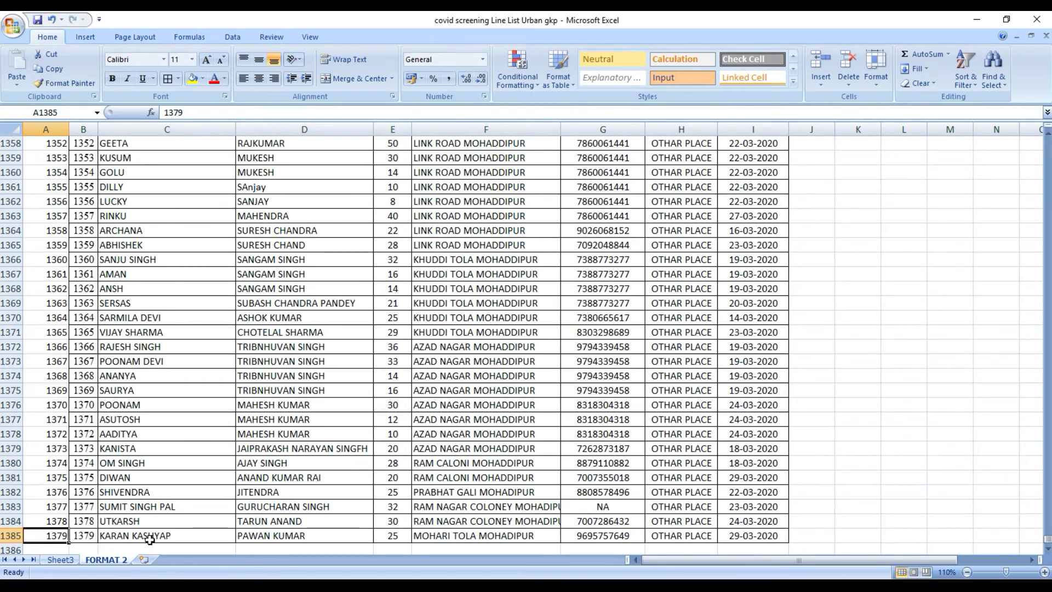
- Review the filled serial numbers in column A against column B over the list's last rows, and glance at Sheet3
{"action": "scroll", "coordinate": [149, 539], "scroll_direction": "down", "scroll_amount": 2}
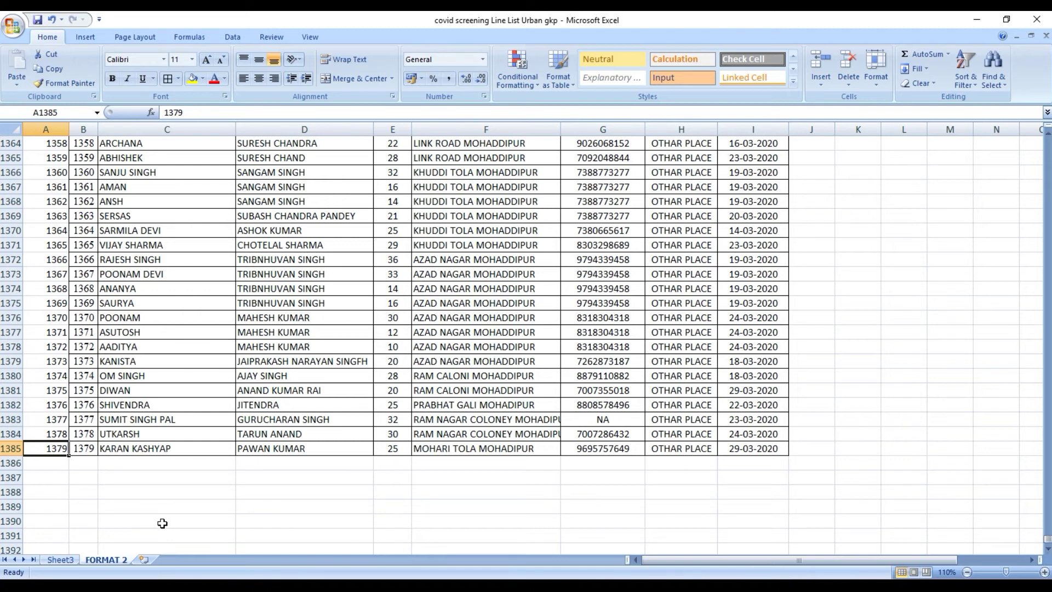
{"action": "scroll", "coordinate": [162, 523], "scroll_direction": "up", "scroll_amount": 7}
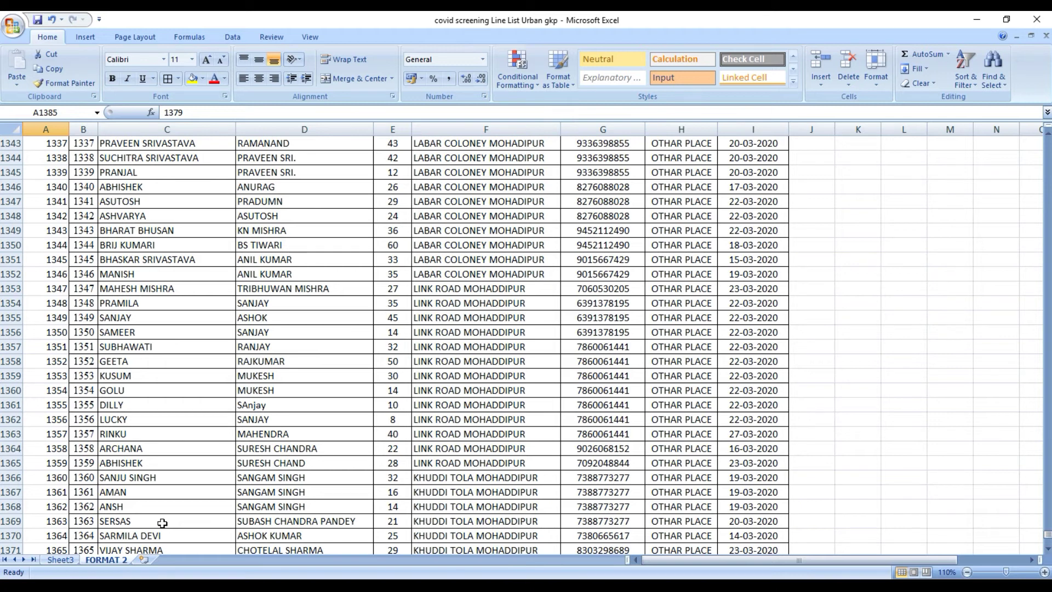
{"action": "key", "text": "ctrl+Page_Up"}
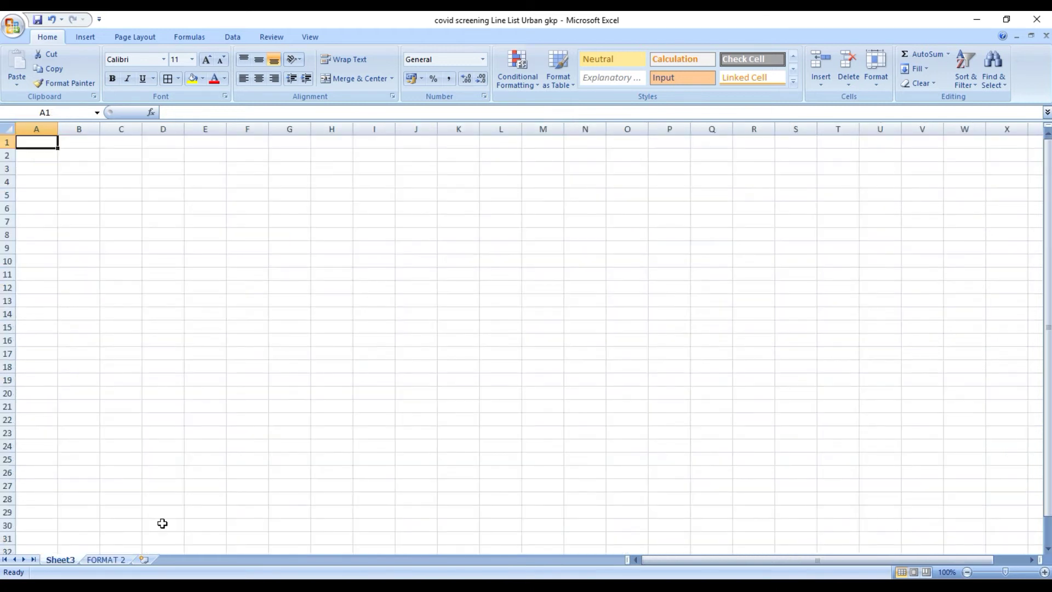
{"action": "key", "text": "ctrl+Page_Down"}
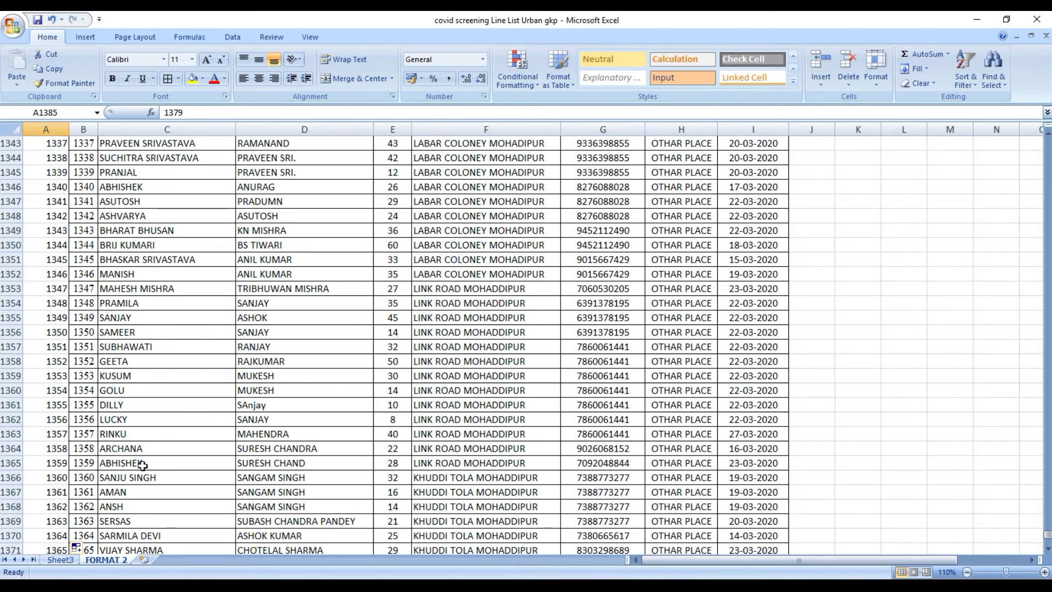
{"action": "scroll", "coordinate": [142, 465], "scroll_direction": "down", "scroll_amount": 3}
{"action": "scroll", "coordinate": [143, 465], "scroll_direction": "up", "scroll_amount": 5}
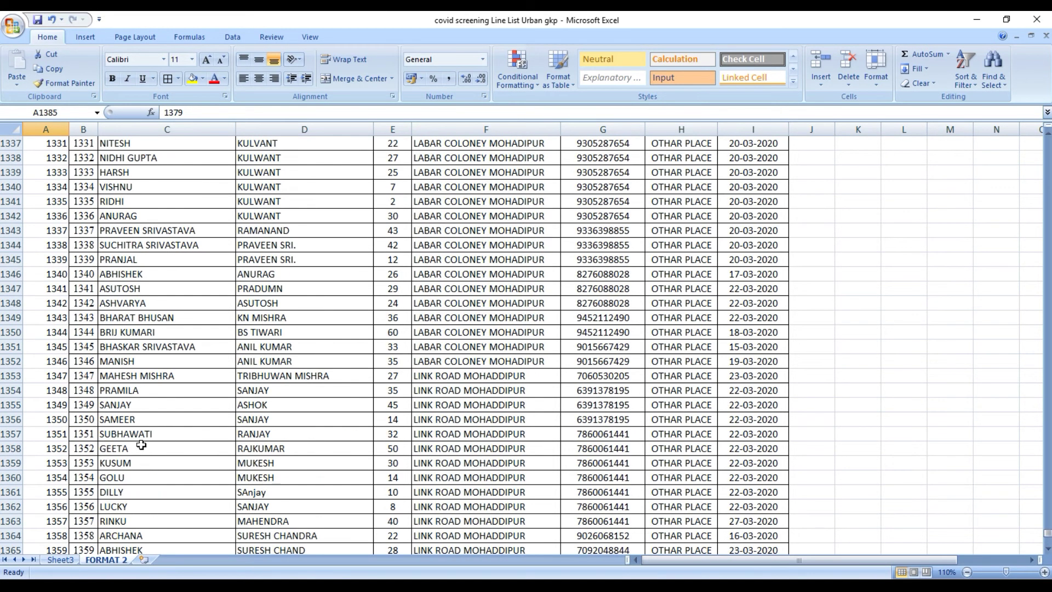
{"action": "scroll", "coordinate": [142, 445], "scroll_direction": "up", "scroll_amount": 9}
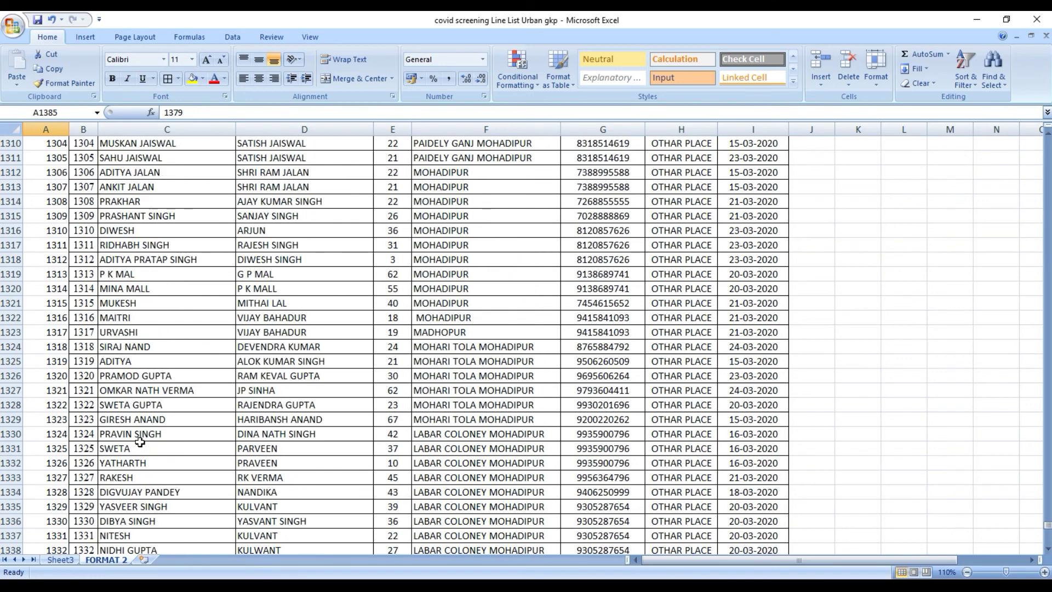
{"action": "scroll", "coordinate": [140, 441], "scroll_direction": "up", "scroll_amount": 20}
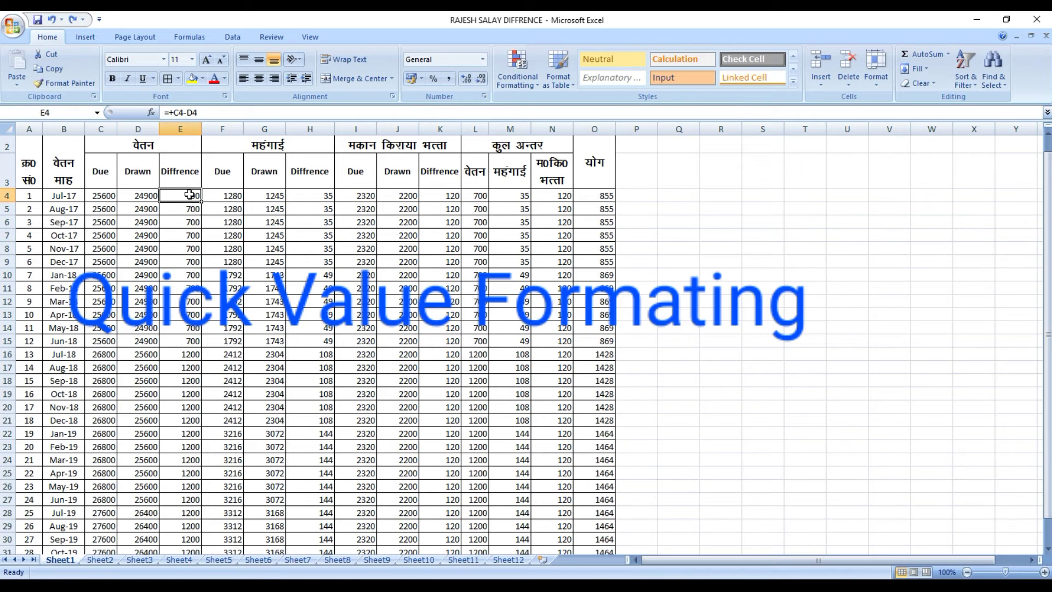
- In the RAJESH SALAY DIFFRENCE workbook, try the Percentage and Currency formats on the first Diffrence value in H4
{"action": "left_click_drag", "start_coordinate": [189, 195], "coordinate": [193, 526]}
{"action": "scroll", "coordinate": [193, 524], "scroll_direction": "up", "scroll_amount": 1}
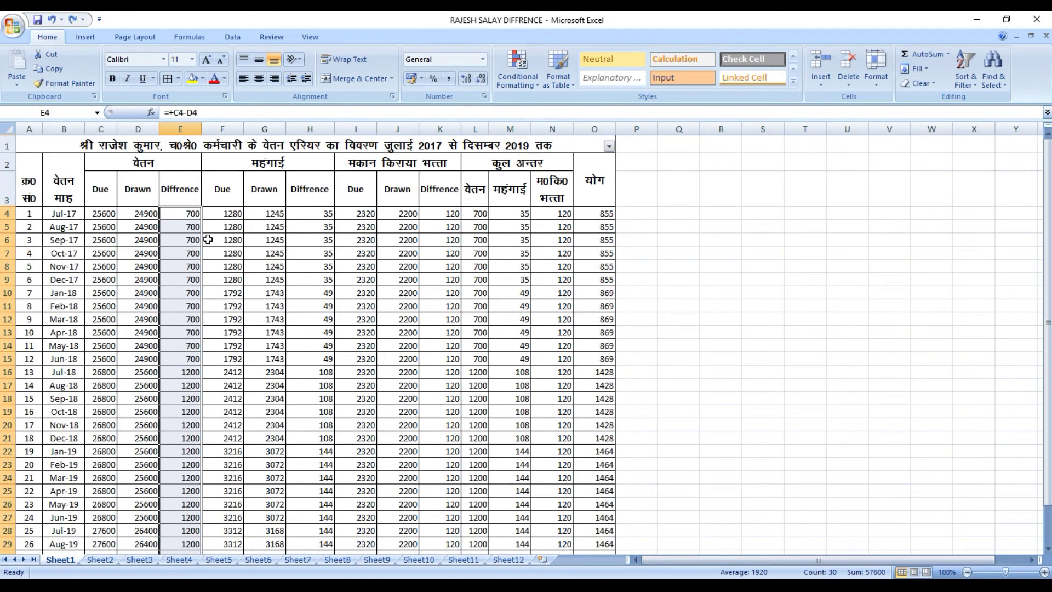
{"action": "left_click", "coordinate": [315, 213]}
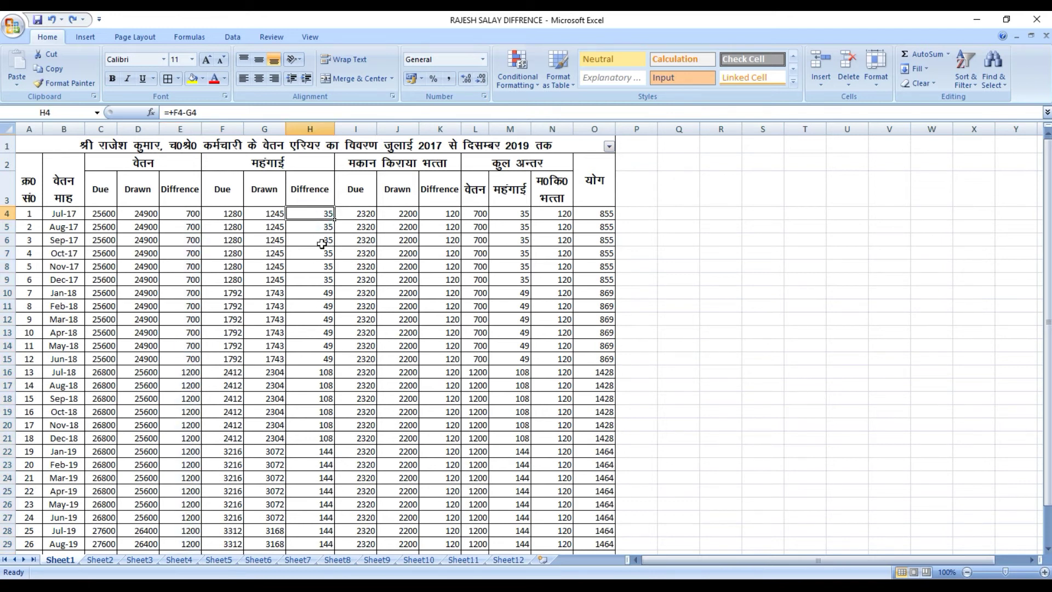
{"action": "left_click", "coordinate": [436, 78]}
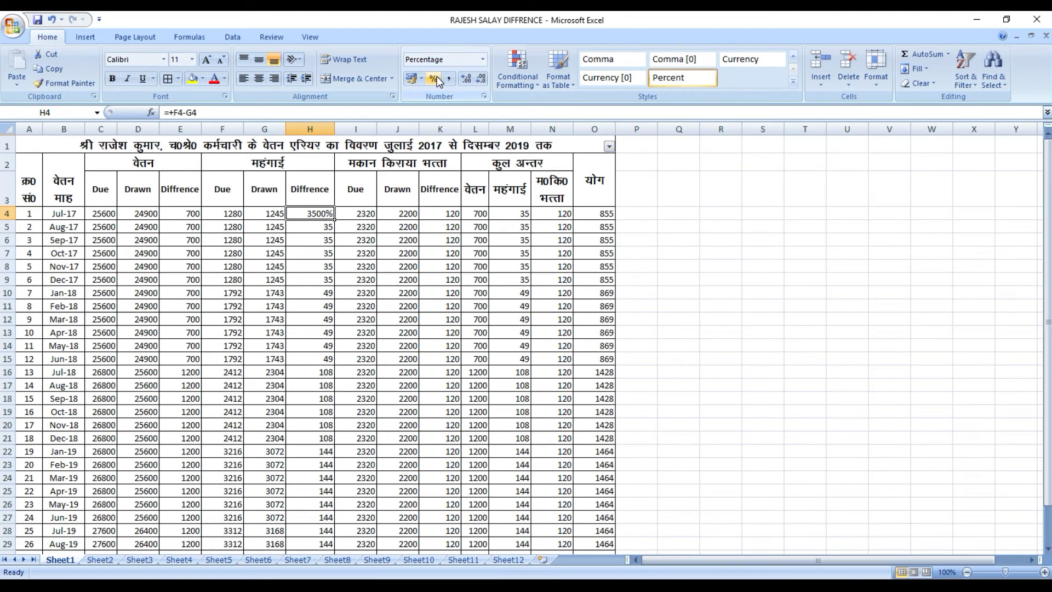
{"action": "key", "text": "ctrl+z"}
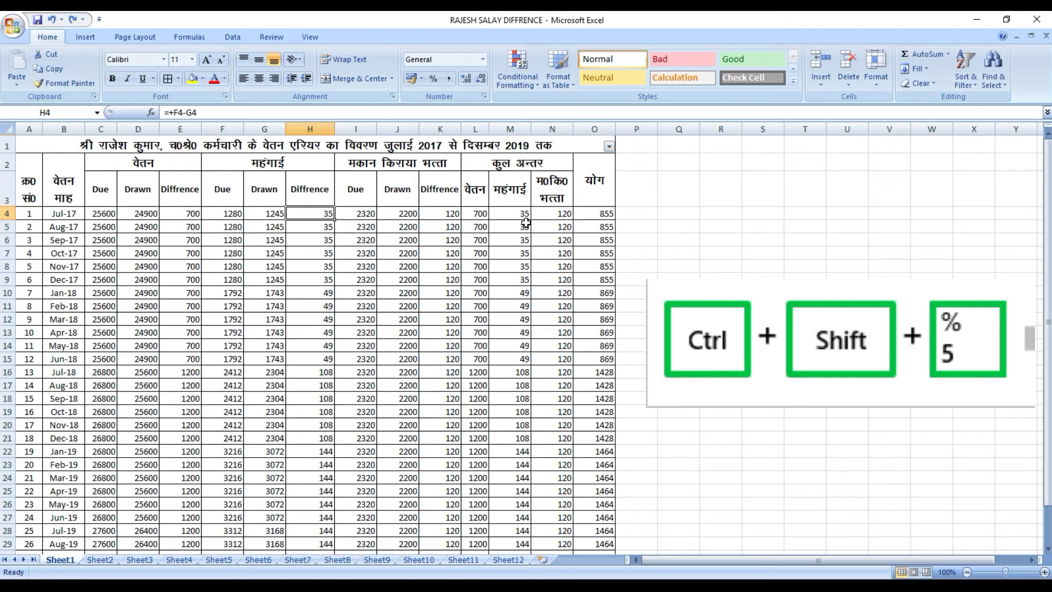
{"action": "key", "text": "ctrl+shift+percent"}
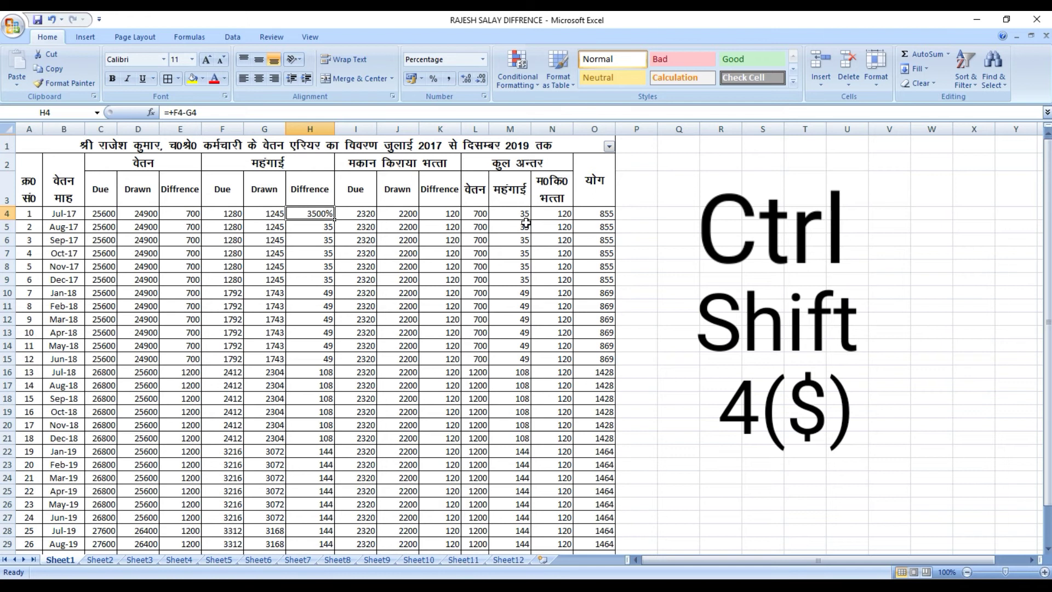
{"action": "key", "text": "ctrl+shift+4"}
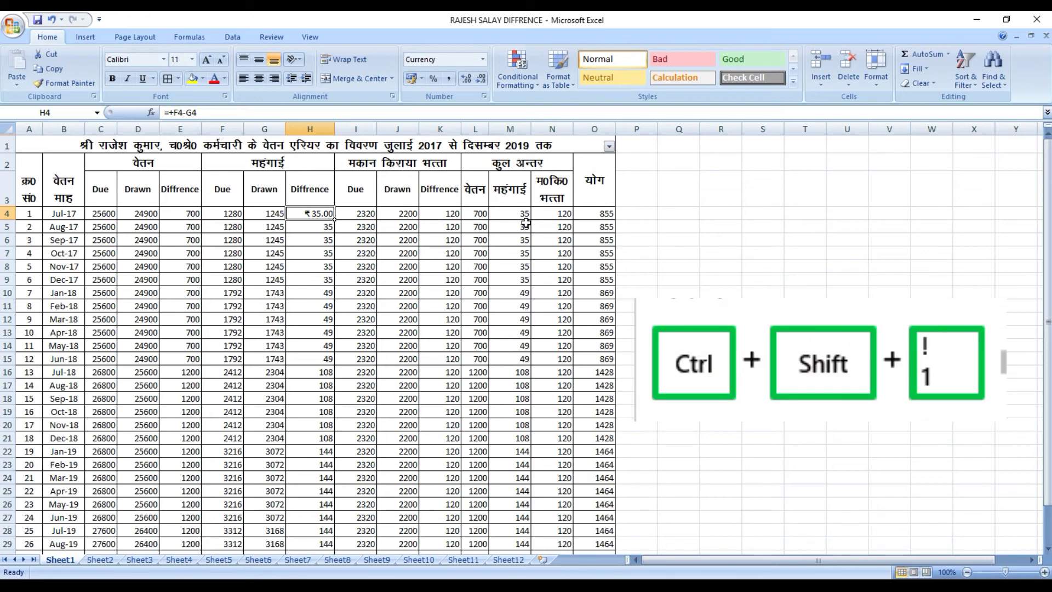
- Apply the Number format with two decimals to the Diffrence values in H4:H33
{"action": "key", "text": "ctrl+shift+1"}
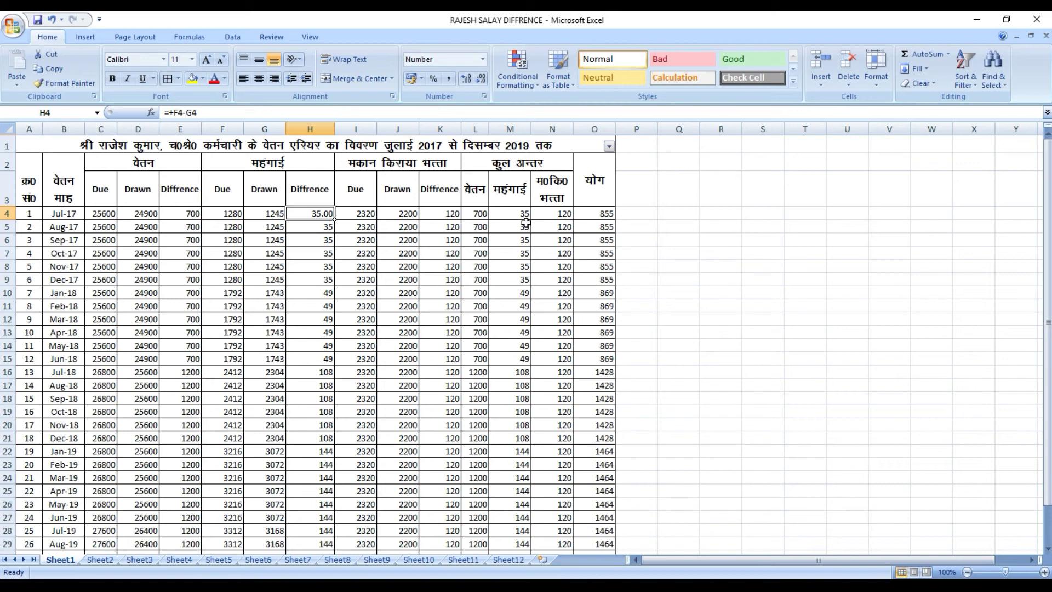
{"action": "key", "text": "ctrl+shift+Down"}
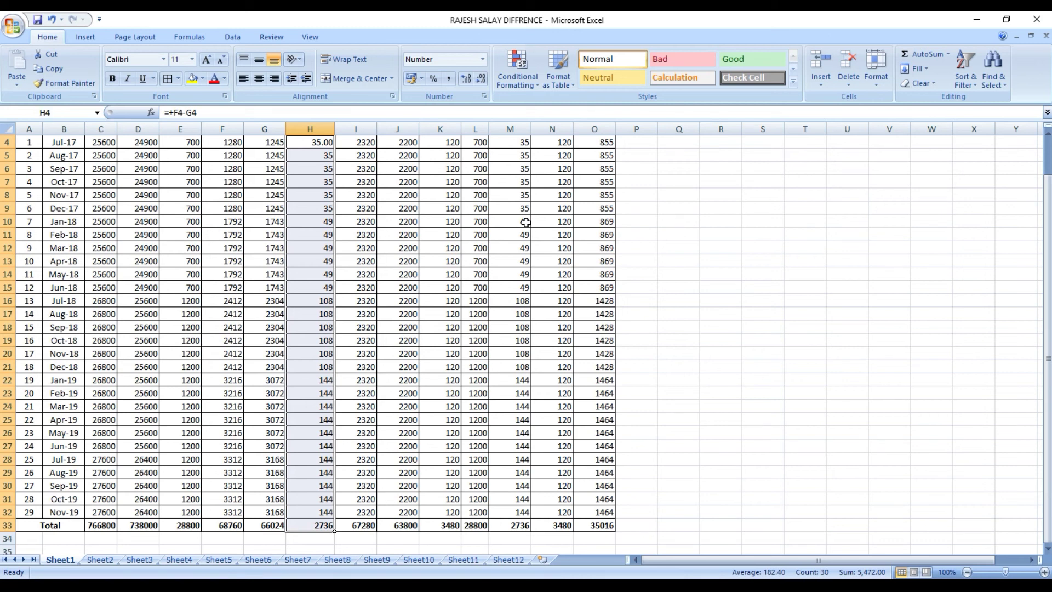
{"action": "key", "text": "ctrl+shift+1"}
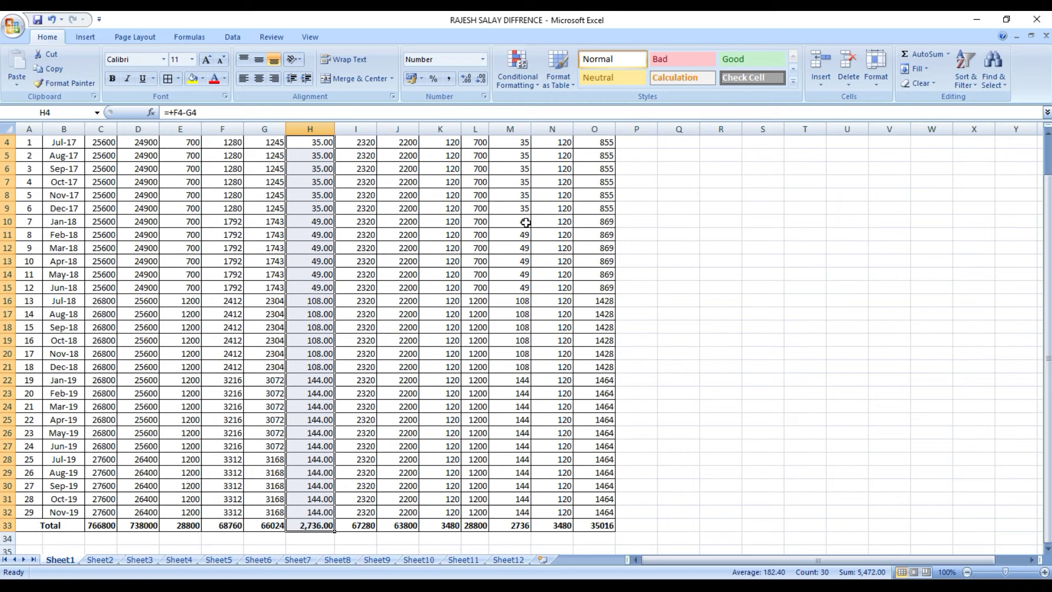
- Apply the two-decimal Number format to all the table's amounts, from C4 to O33 including the Total row
{"action": "key", "text": "Down"}
{"action": "key", "text": "Up"}
{"action": "key", "text": "Up"}
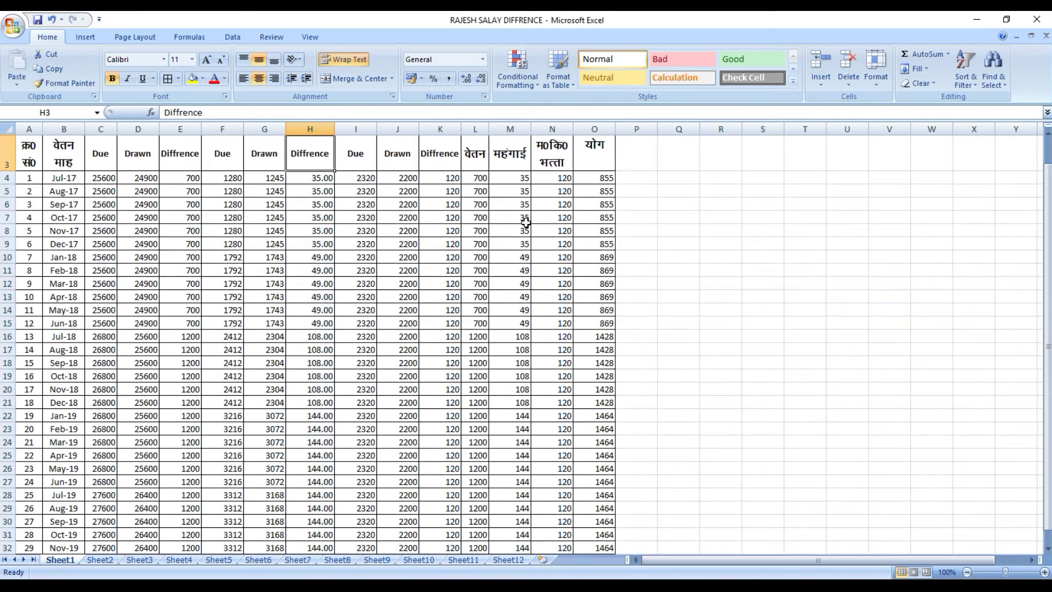
{"action": "key", "text": "Down"}
{"action": "key", "text": "Left"}
{"action": "key", "text": "Left"}
{"action": "key", "text": "Left"}
{"action": "key", "text": "Left"}
{"action": "key", "text": "Left"}
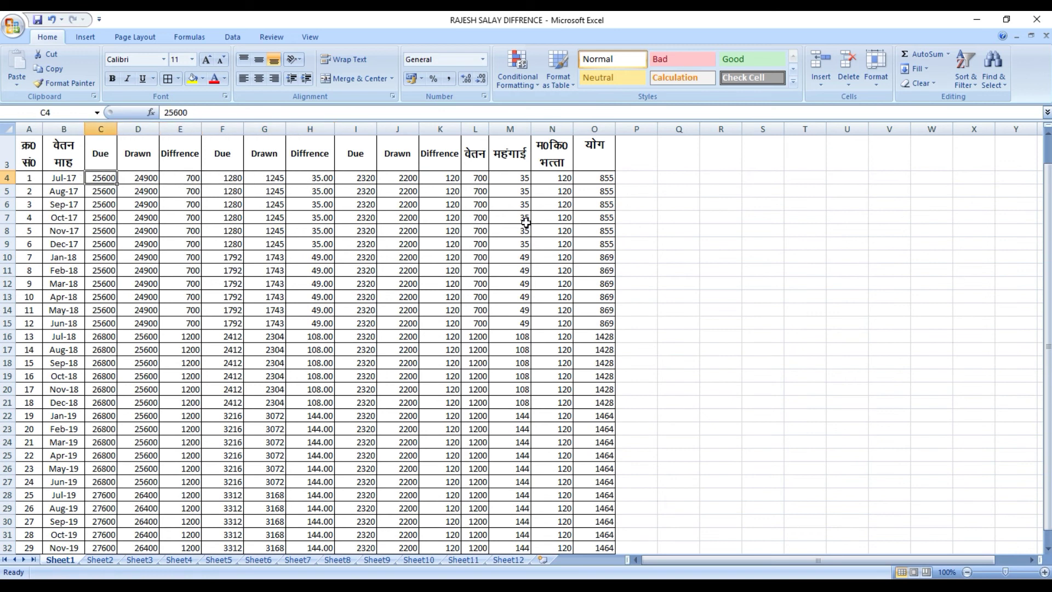
{"action": "key", "text": "shift+Right"}
{"action": "key", "text": "shift+Right"}
{"action": "key", "text": "shift+Right"}
{"action": "key", "text": "shift+Right"}
{"action": "key", "text": "shift+Right"}
{"action": "key", "text": "shift+Right"}
{"action": "key", "text": "shift+Right"}
{"action": "key", "text": "shift+Right"}
{"action": "key", "text": "shift+Right"}
{"action": "key", "text": "shift+Right"}
{"action": "key", "text": "shift+Right"}
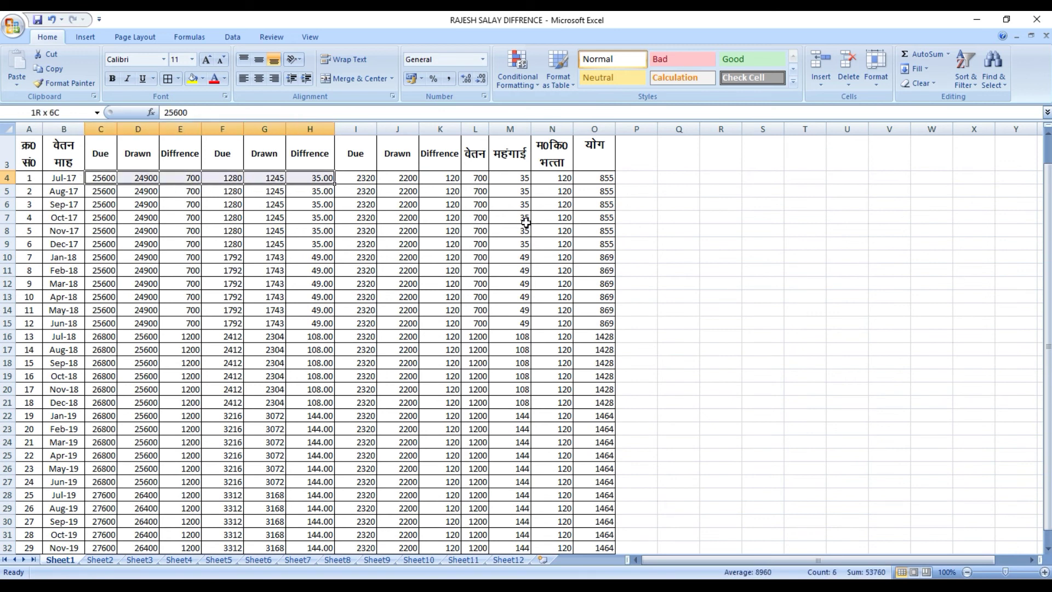
{"action": "key", "text": "shift+Right"}
{"action": "key", "text": "ctrl+shift+Down"}
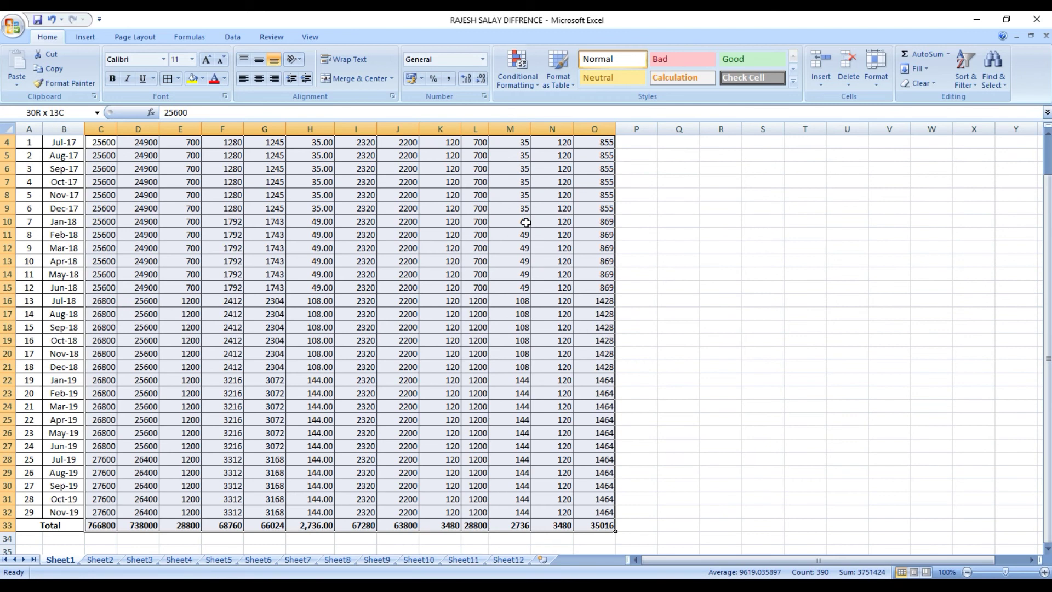
{"action": "key", "text": "ctrl+shift+1"}
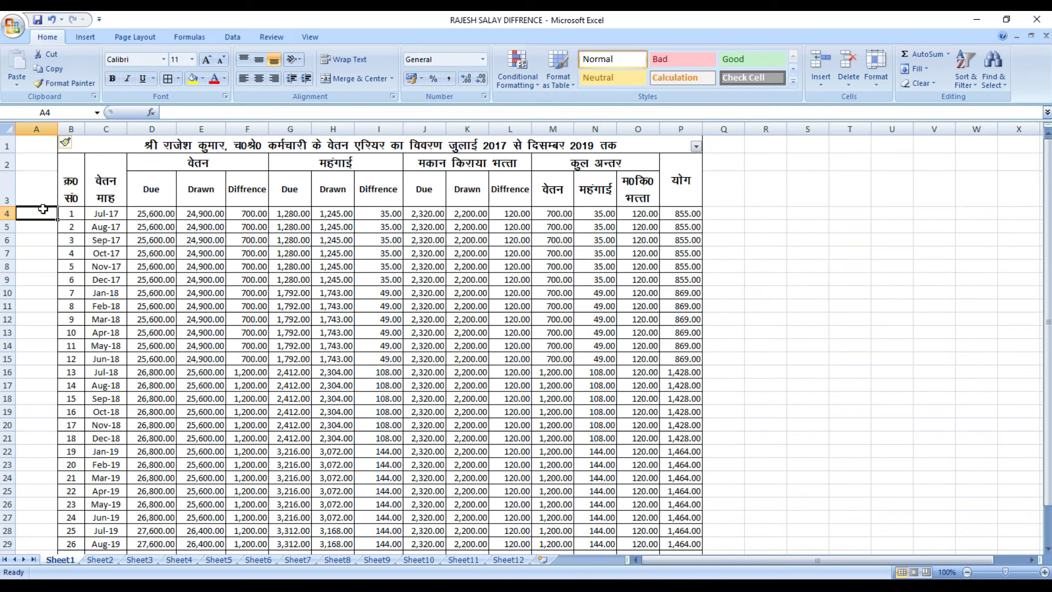
- Enter 2017 in A4, beside the Jul-17 row
{"action": "type", "text": "2017"}
{"action": "key", "text": "Return"}
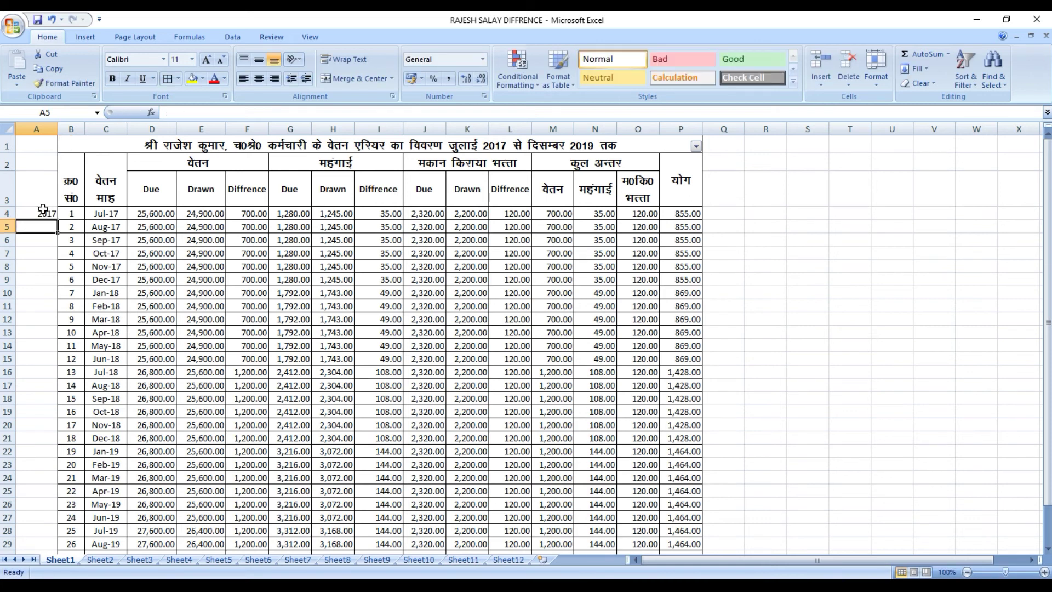
{"action": "key", "text": "Up"}
{"action": "key", "text": "Down"}
{"action": "key", "text": "Down"}
{"action": "key", "text": "Down"}
{"action": "key", "text": "Down"}
{"action": "key", "text": "Down"}
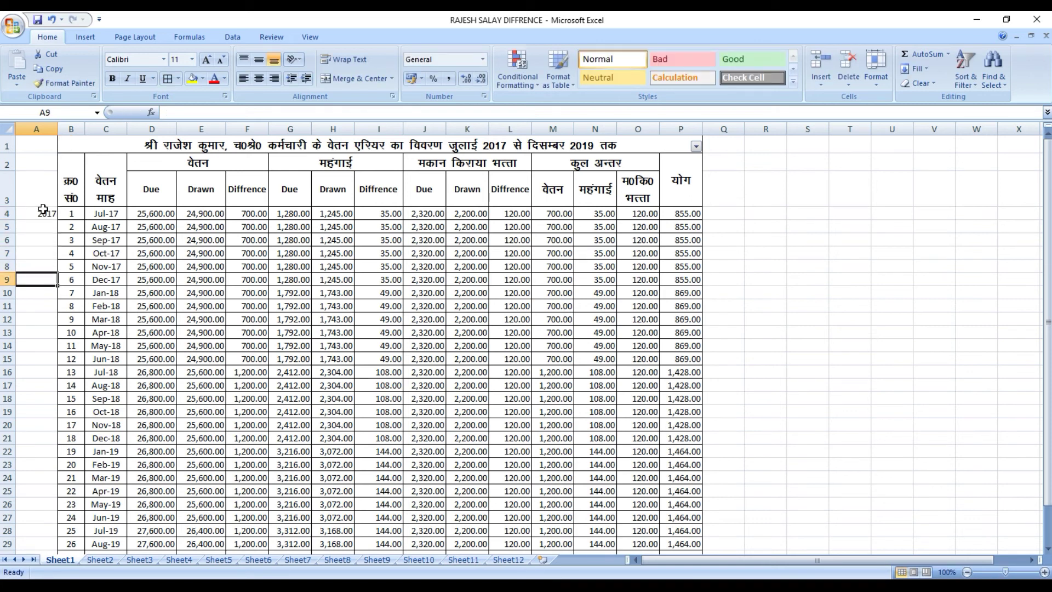
{"action": "key", "text": "Up"}
{"action": "key", "text": "Up"}
{"action": "key", "text": "Up"}
{"action": "key", "text": "Up"}
{"action": "key", "text": "Up"}
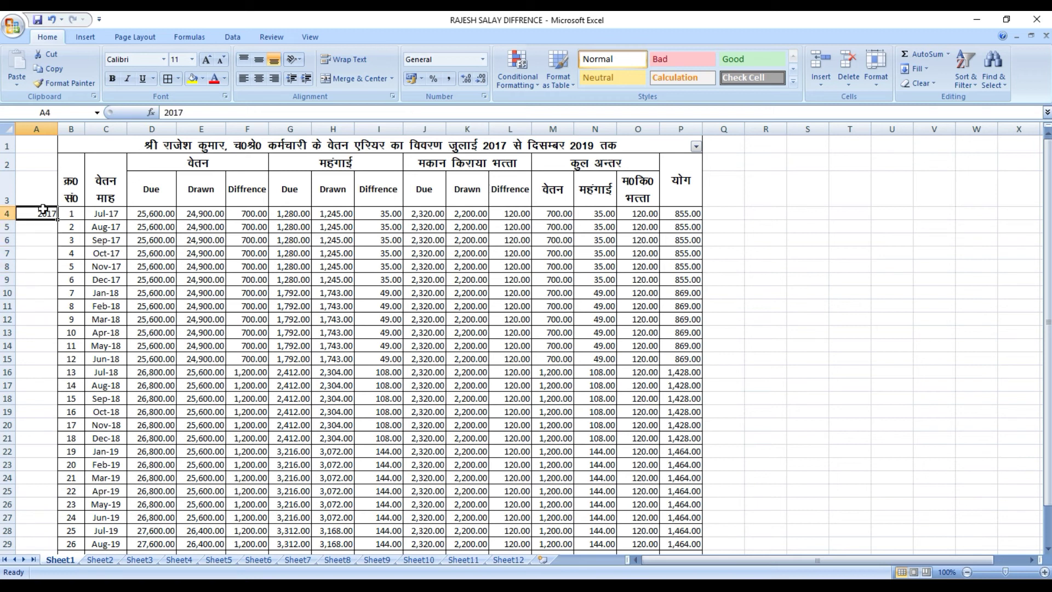
- Copy the year in A4 and paste it into A5:A9, beside the Aug-17 to Dec-17 rows
{"action": "key", "text": "ctrl+c"}
{"action": "key", "text": "Down"}
{"action": "key", "text": "shift+Down"}
{"action": "key", "text": "shift+Down"}
{"action": "key", "text": "shift+Down"}
{"action": "key", "text": "shift+Down"}
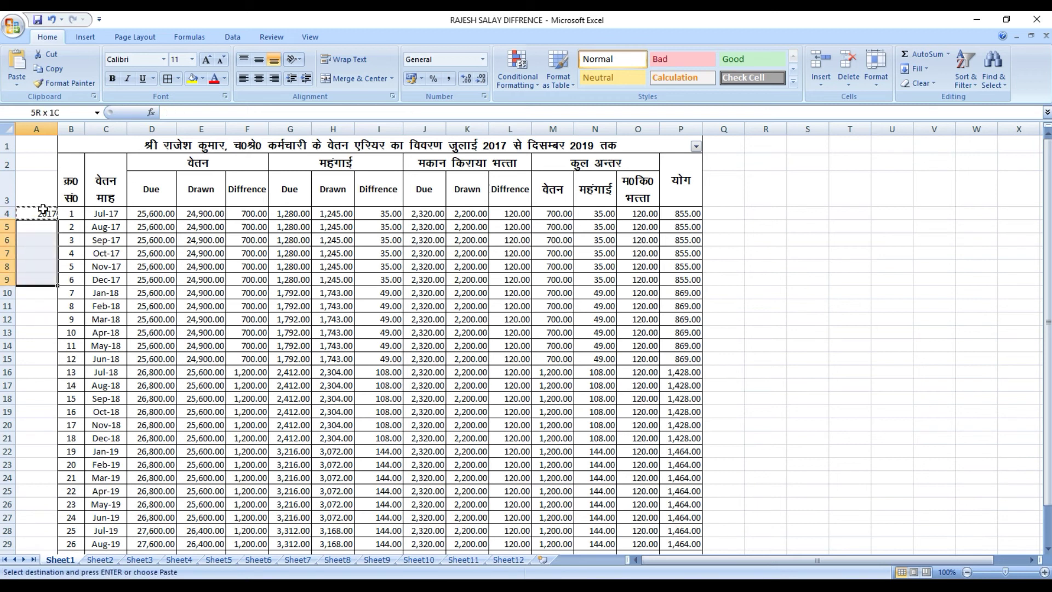
{"action": "key", "text": "ctrl+v"}
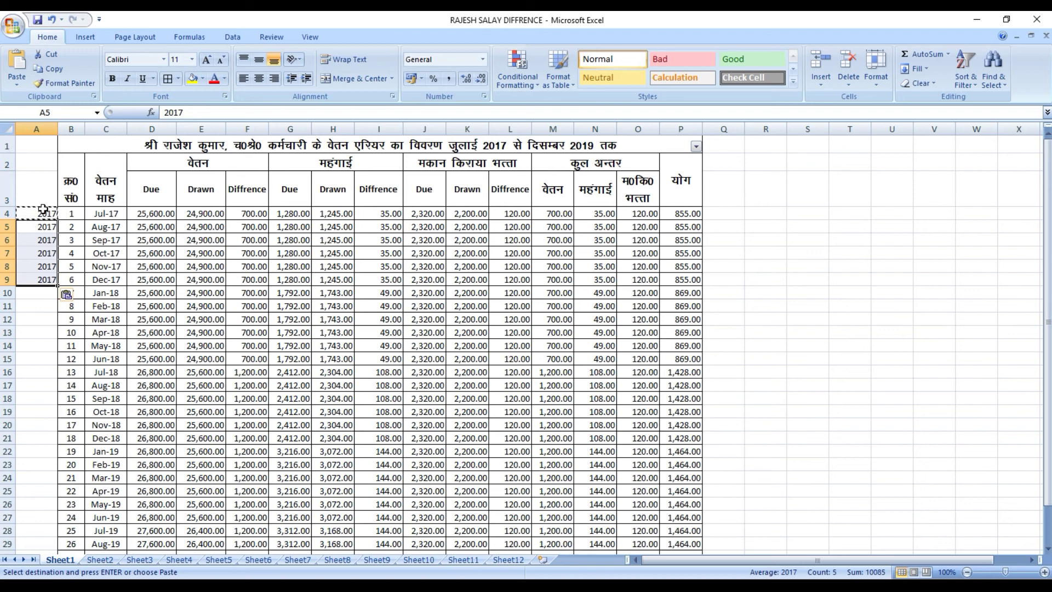
{"action": "key", "text": "Escape"}
{"action": "key", "text": "Up"}
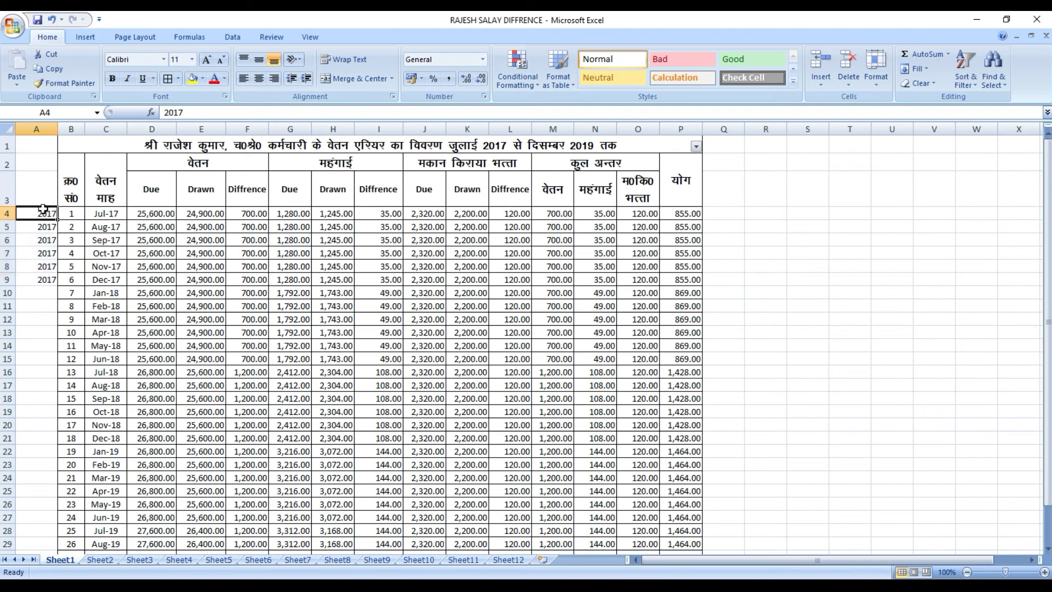
- Auto-fill the year from A4 down to A9, and clear the copies in A5:A9
{"action": "left_click_drag", "start_coordinate": [58, 219], "coordinate": [62, 284]}
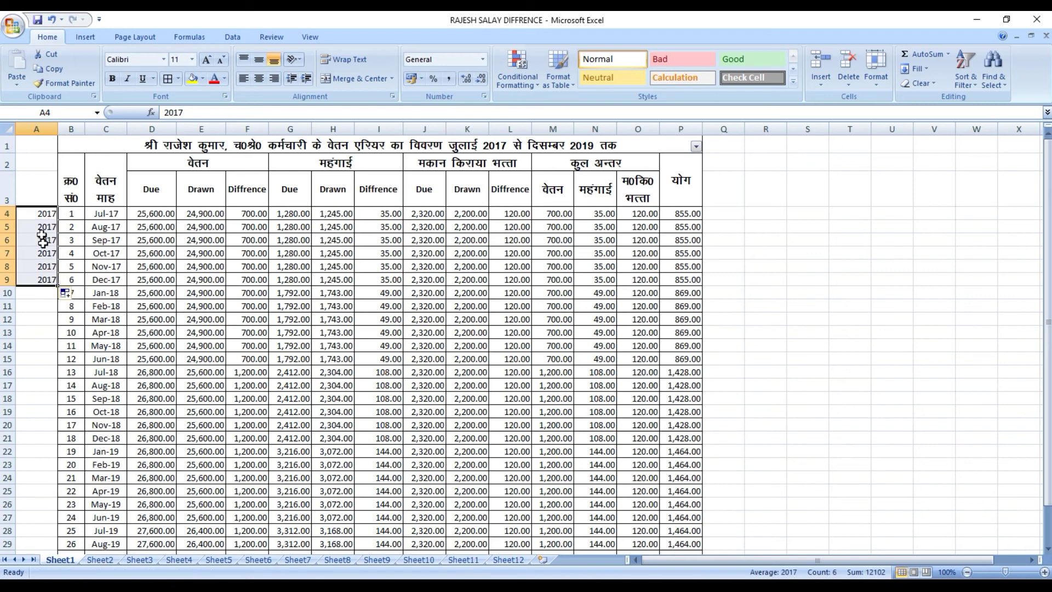
{"action": "left_click_drag", "start_coordinate": [40, 226], "coordinate": [41, 274]}
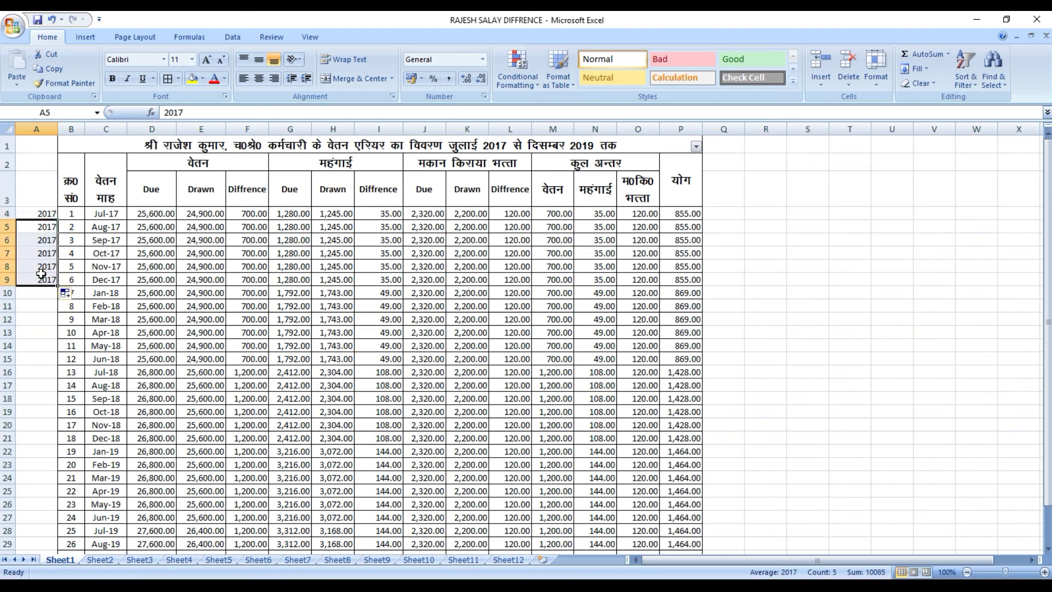
{"action": "key", "text": "Delete"}
{"action": "key", "text": "Up"}
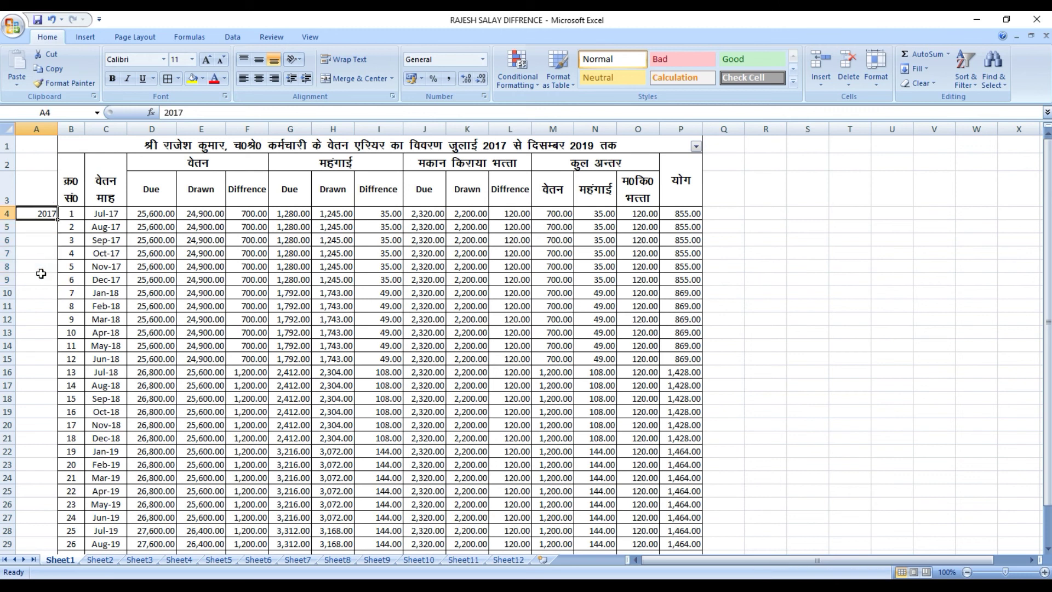
- Use Fill Down on A4:A9 to repeat 2017 beside the Jul-17 to Dec-17 rows
{"action": "key", "text": "shift+Down"}
{"action": "key", "text": "shift+Down"}
{"action": "key", "text": "shift+Down"}
{"action": "key", "text": "shift+Down"}
{"action": "key", "text": "shift+Down"}
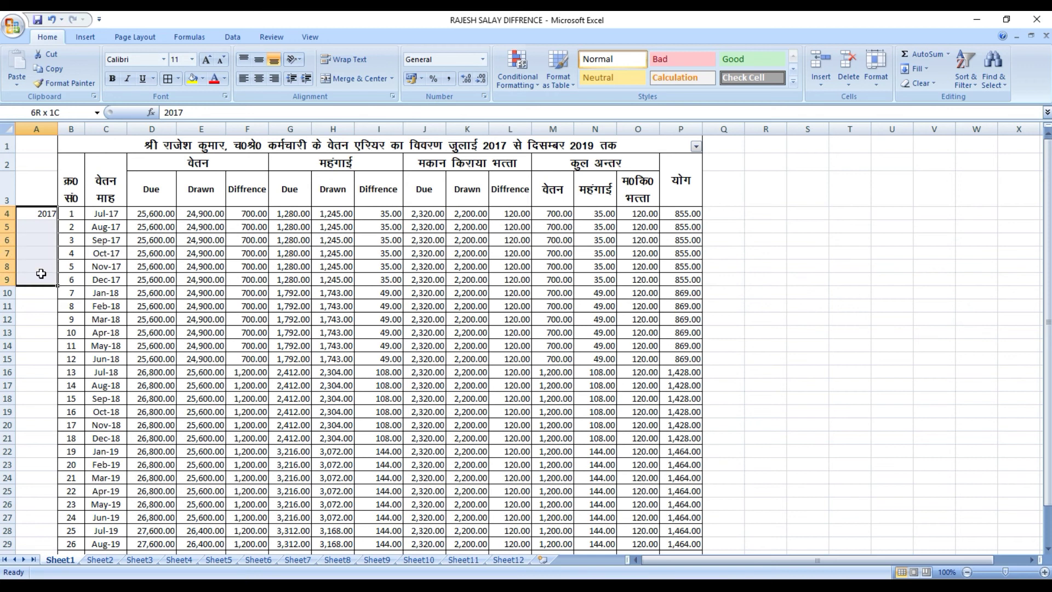
{"action": "key", "text": "ctrl+d"}
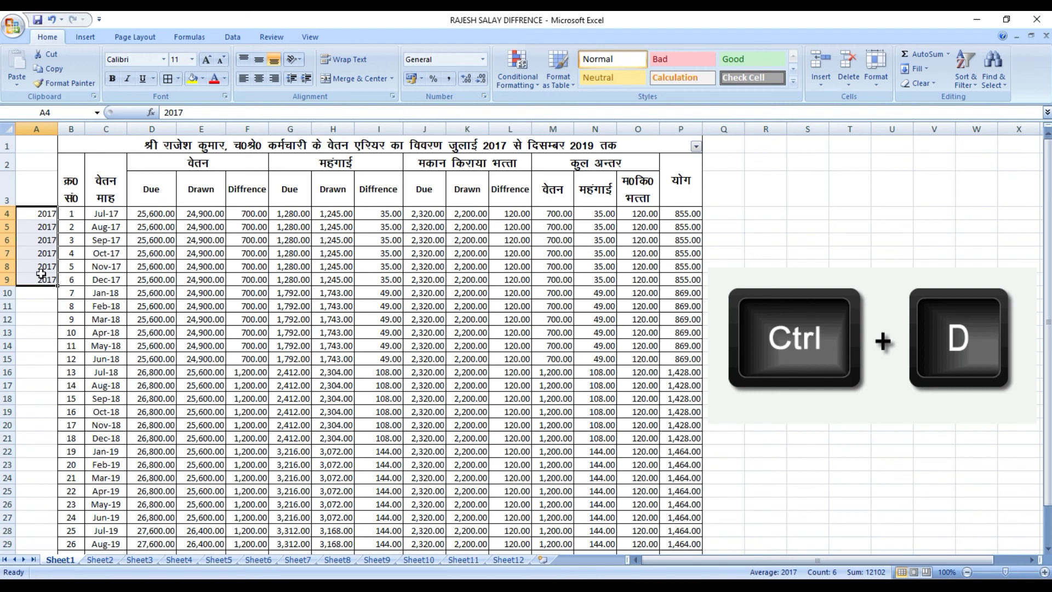
- Use Fill Down on A4:A33 to repeat 2017 from the Jul-17 row through the Total row
{"action": "key", "text": "ctrl+shift+Down"}
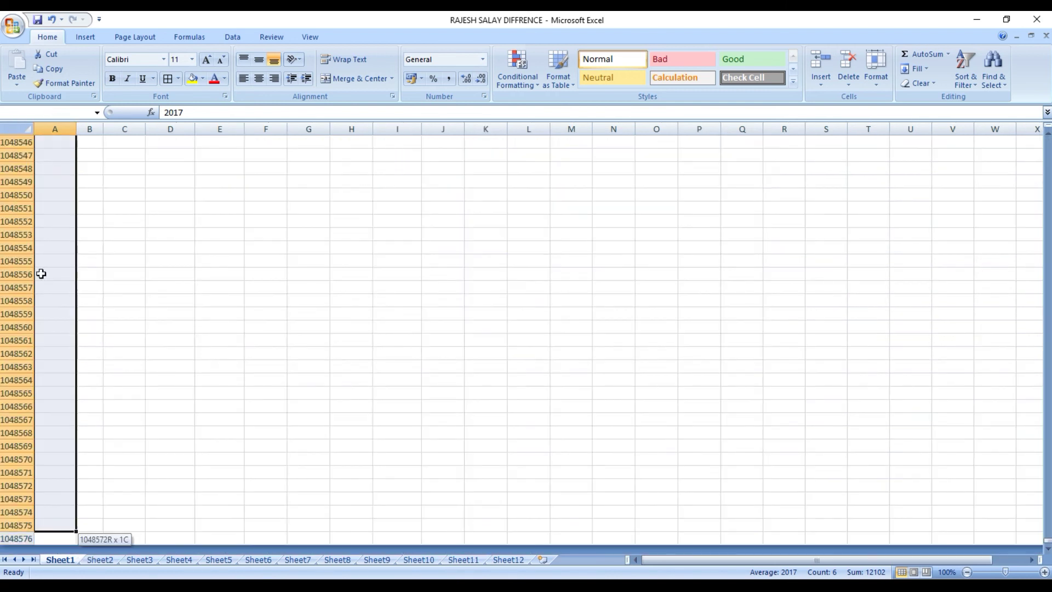
{"action": "key", "text": "ctrl+shift+Up"}
{"action": "key", "text": "shift+Down"}
{"action": "key", "text": "shift+Down"}
{"action": "key", "text": "shift+Down"}
{"action": "key", "text": "shift+Down"}
{"action": "key", "text": "shift+Down"}
{"action": "key", "text": "shift+Down"}
{"action": "key", "text": "shift+Down"}
{"action": "key", "text": "shift+Down"}
{"action": "key", "text": "shift+Down"}
{"action": "key", "text": "shift+Down"}
{"action": "key", "text": "shift+Down"}
{"action": "key", "text": "shift+Down"}
{"action": "key", "text": "shift+Down"}
{"action": "key", "text": "shift+Down"}
{"action": "key", "text": "shift+Down"}
{"action": "key", "text": "shift+Down"}
{"action": "key", "text": "shift+Down"}
{"action": "key", "text": "shift+Down"}
{"action": "key", "text": "shift+Down"}
{"action": "key", "text": "shift+Down"}
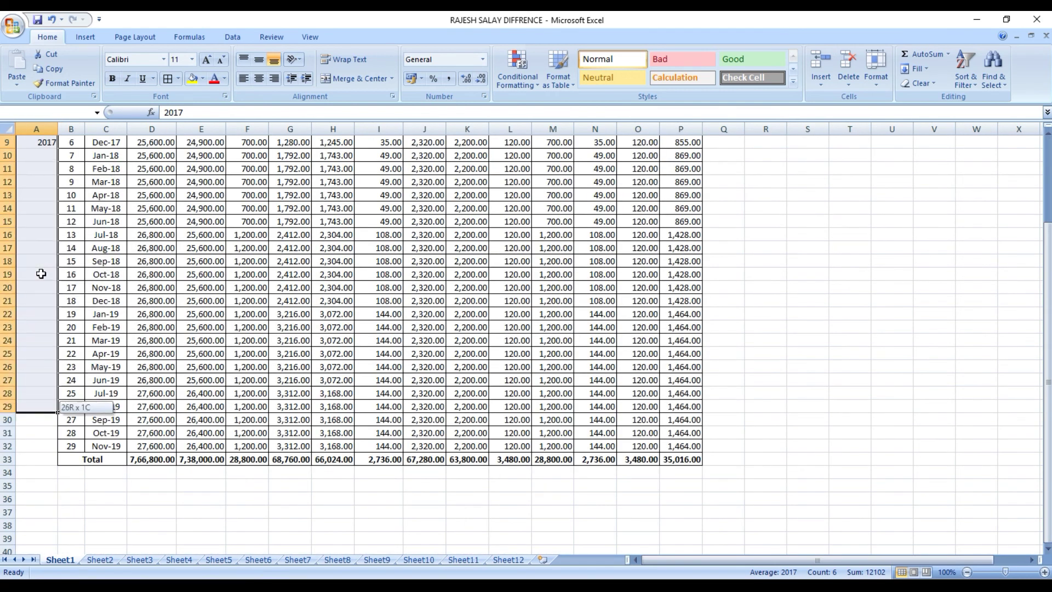
{"action": "key", "text": "shift+Up"}
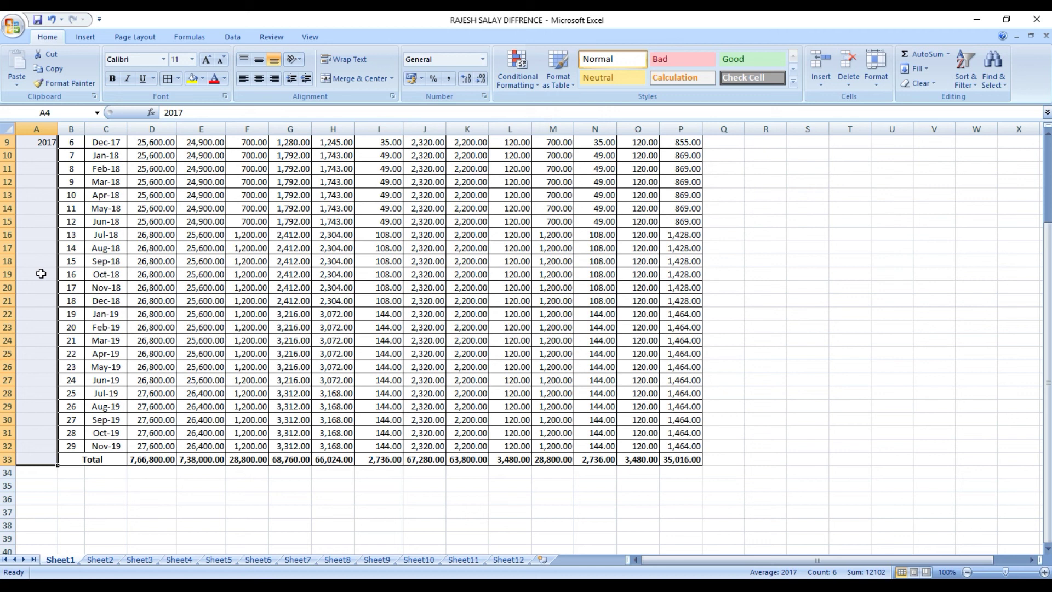
{"action": "key", "text": "ctrl+d"}
{"action": "scroll", "coordinate": [41, 273], "scroll_direction": "up", "scroll_amount": 3}
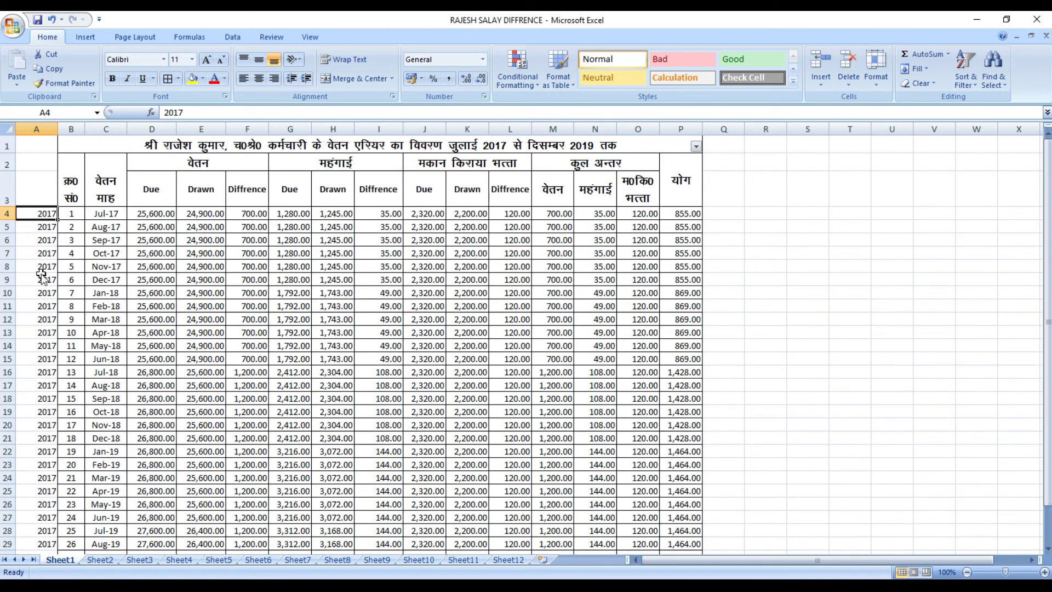
- Clear the year values in A10:A33, from the Jan-18 row through the Total row
{"action": "key", "text": "Down"}
{"action": "key", "text": "Down"}
{"action": "key", "text": "Down"}
{"action": "key", "text": "Down"}
{"action": "key", "text": "Down"}
{"action": "key", "text": "Down"}
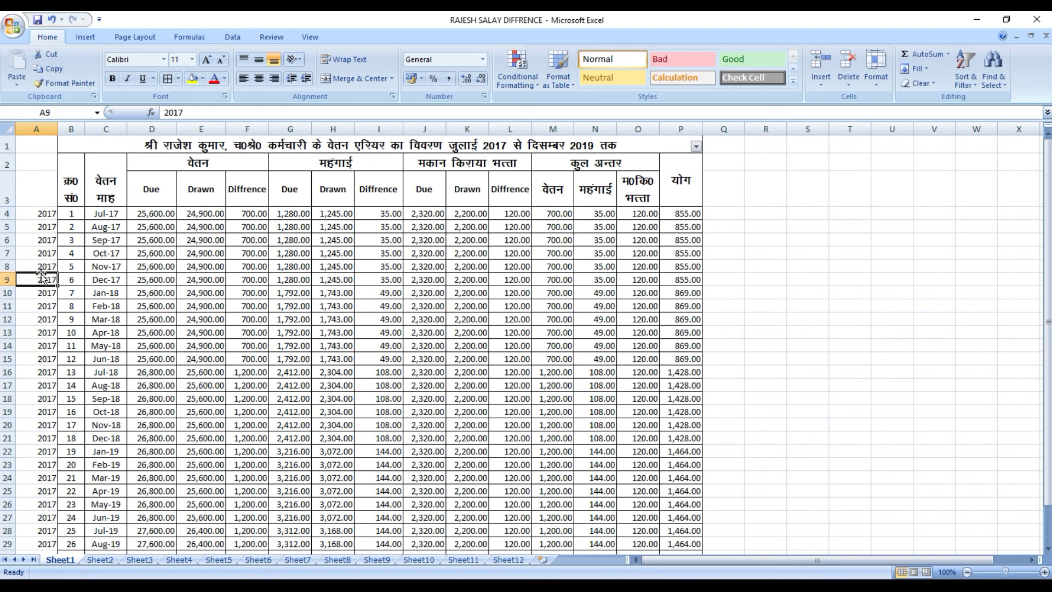
{"action": "key", "text": "ctrl+shift+Down"}
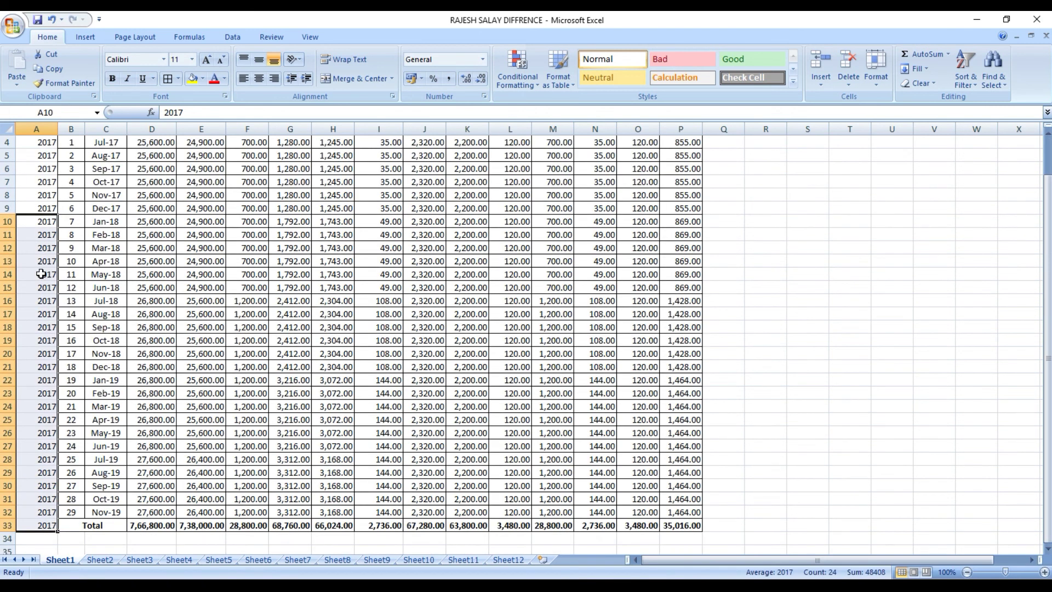
{"action": "key", "text": "Delete"}
{"action": "key", "text": "Up"}
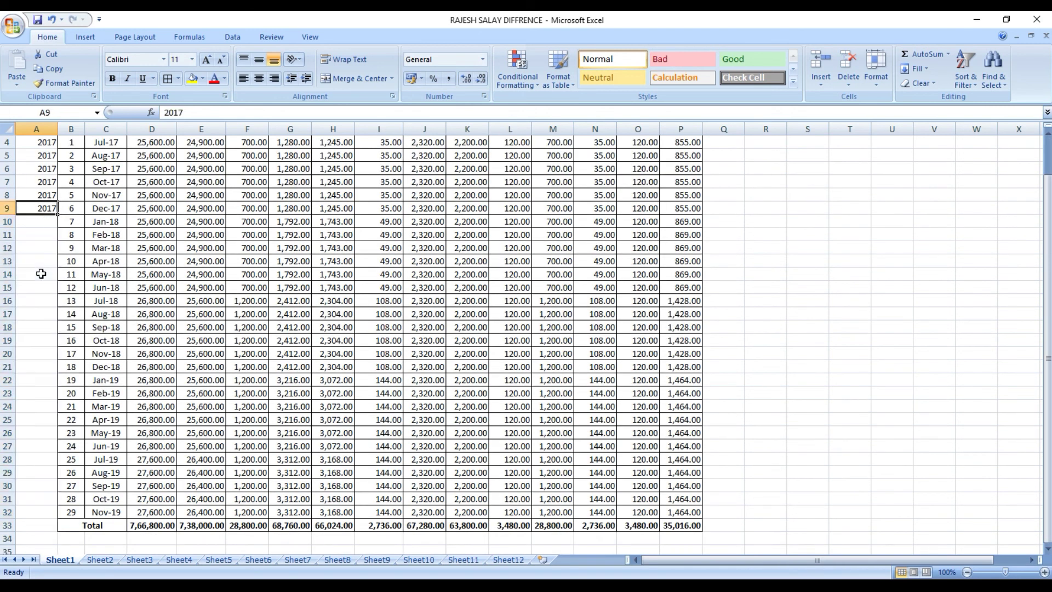
{"action": "key", "text": "Down"}
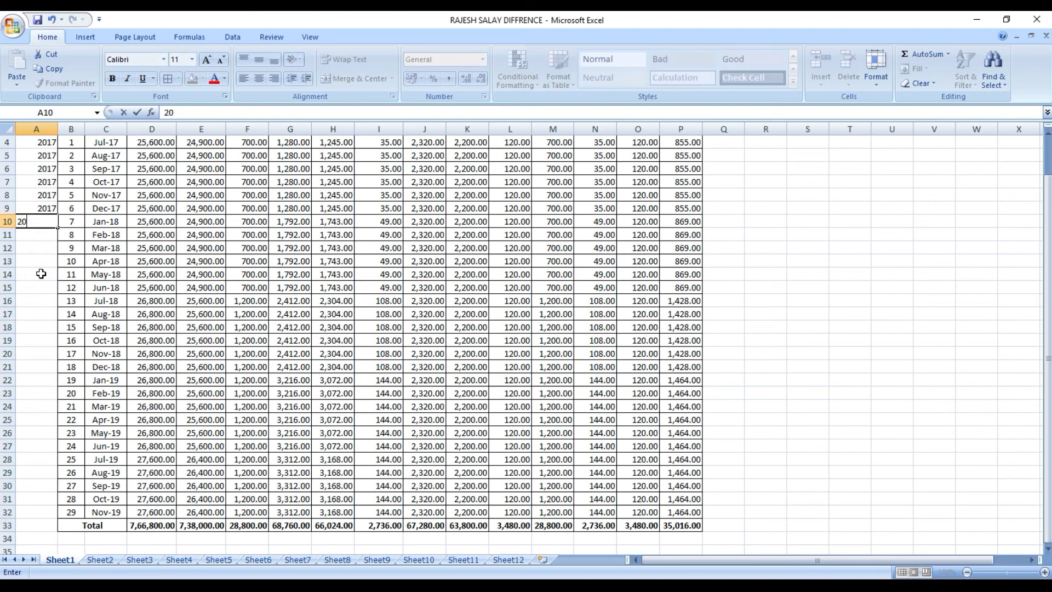
{"action": "type", "text": "2017"}
{"action": "key", "text": "Return"}
{"action": "key", "text": "Up"}
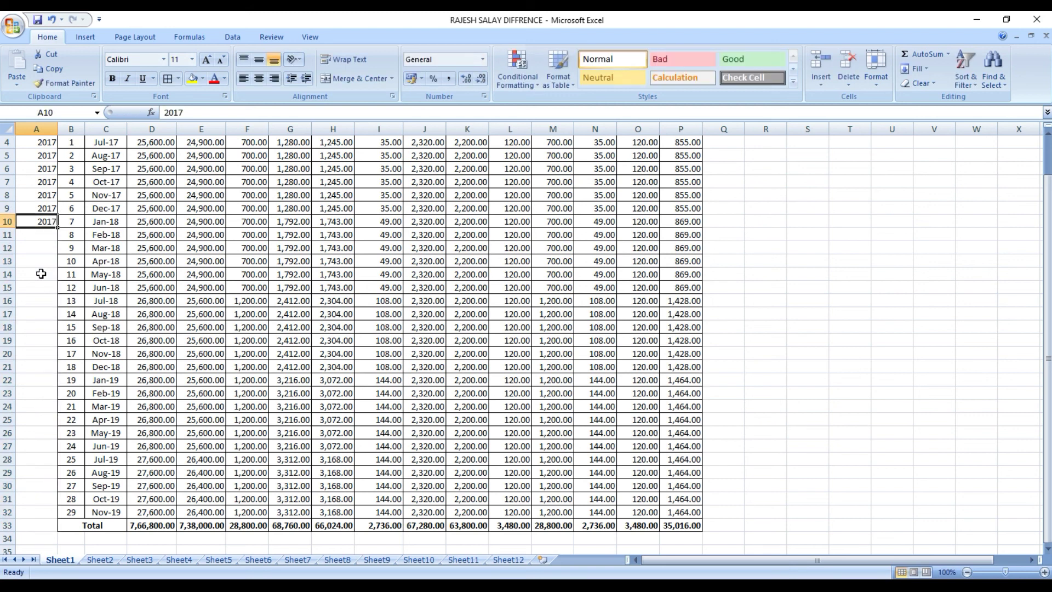
- Enter 2018 in A10, beside the Jan-18 row
{"action": "type", "text": "2018"}
{"action": "key", "text": "Return"}
{"action": "key", "text": "Up"}
- Use Fill Down on A10:A21 to repeat 2018 beside the Jan-18 to Dec-18 rows
{"action": "key", "text": "shift+Down"}
{"action": "key", "text": "shift+Down"}
{"action": "key", "text": "shift+Down"}
{"action": "key", "text": "shift+Down"}
{"action": "key", "text": "shift+Down"}
{"action": "key", "text": "shift+Down"}
{"action": "key", "text": "shift+Down"}
{"action": "key", "text": "shift+Down"}
{"action": "key", "text": "shift+Down"}
{"action": "key", "text": "shift+Down"}
{"action": "key", "text": "shift+Down"}
{"action": "key", "text": "shift+Down"}
{"action": "key", "text": "shift+Down"}
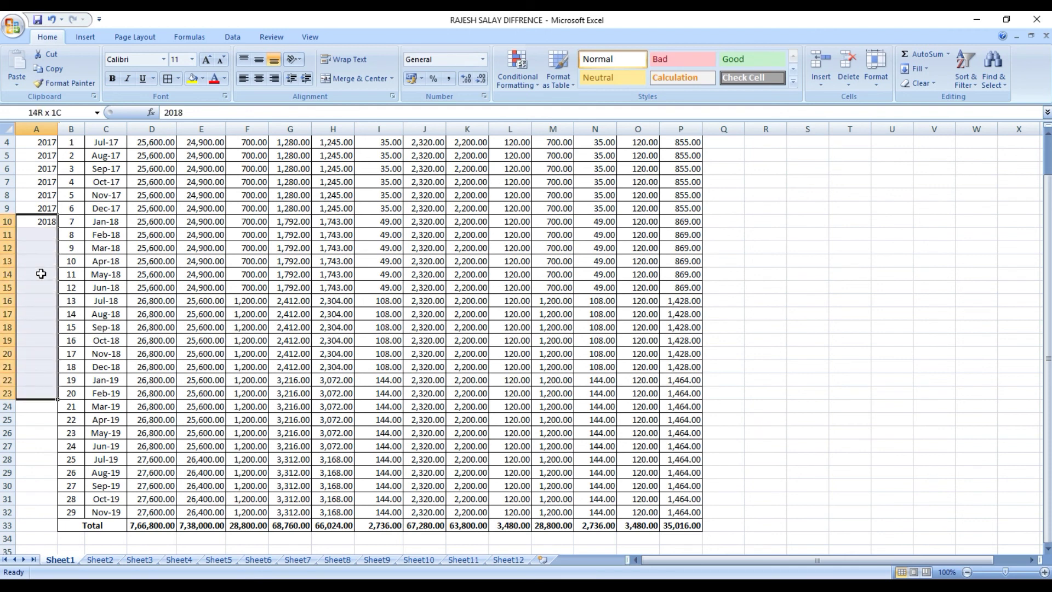
{"action": "key", "text": "shift+Up"}
{"action": "key", "text": "shift+Up"}
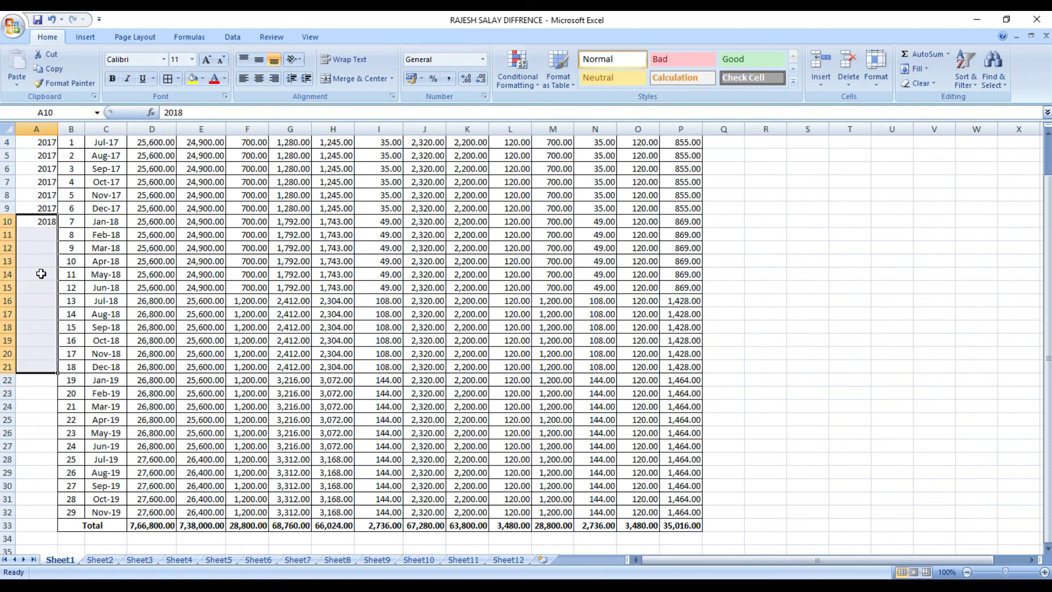
{"action": "key", "text": "ctrl+d"}
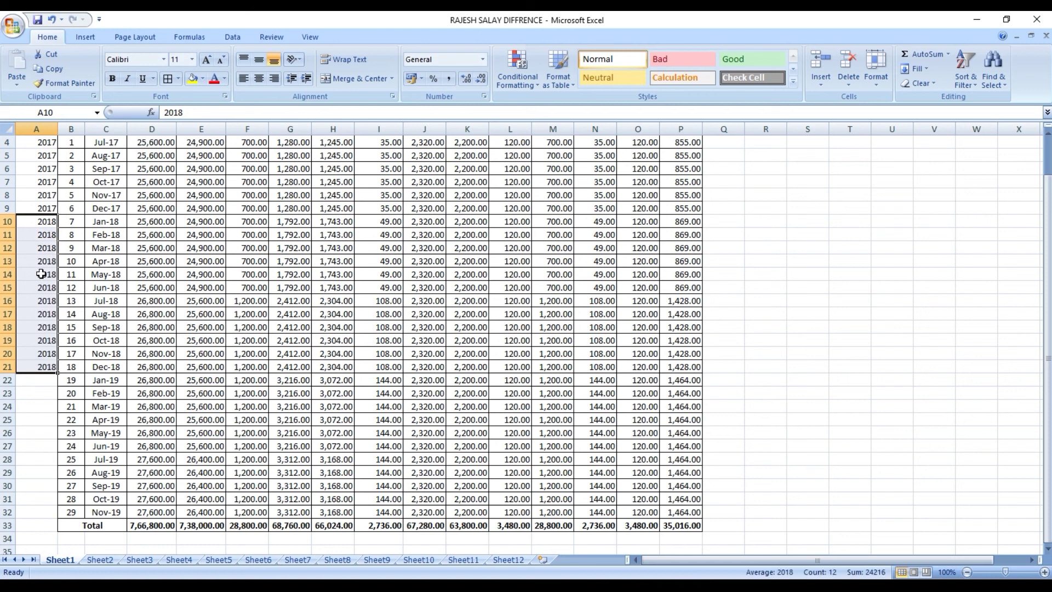
- Enter 2019 in A22, beside the Jan-19 row
{"action": "key", "text": "Down"}
{"action": "key", "text": "Down"}
{"action": "key", "text": "Down"}
{"action": "key", "text": "Down"}
{"action": "key", "text": "Down"}
{"action": "key", "text": "Down"}
{"action": "key", "text": "Down"}
{"action": "key", "text": "Down"}
{"action": "key", "text": "Down"}
{"action": "key", "text": "Down"}
{"action": "key", "text": "Down"}
{"action": "key", "text": "Down"}
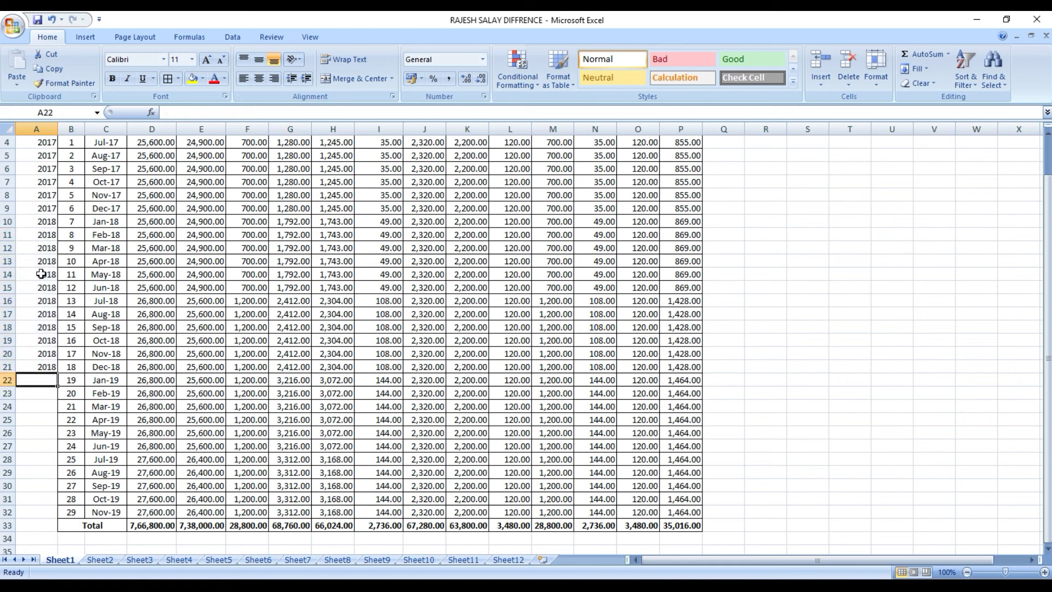
{"action": "type", "text": "2019"}
{"action": "key", "text": "Return"}
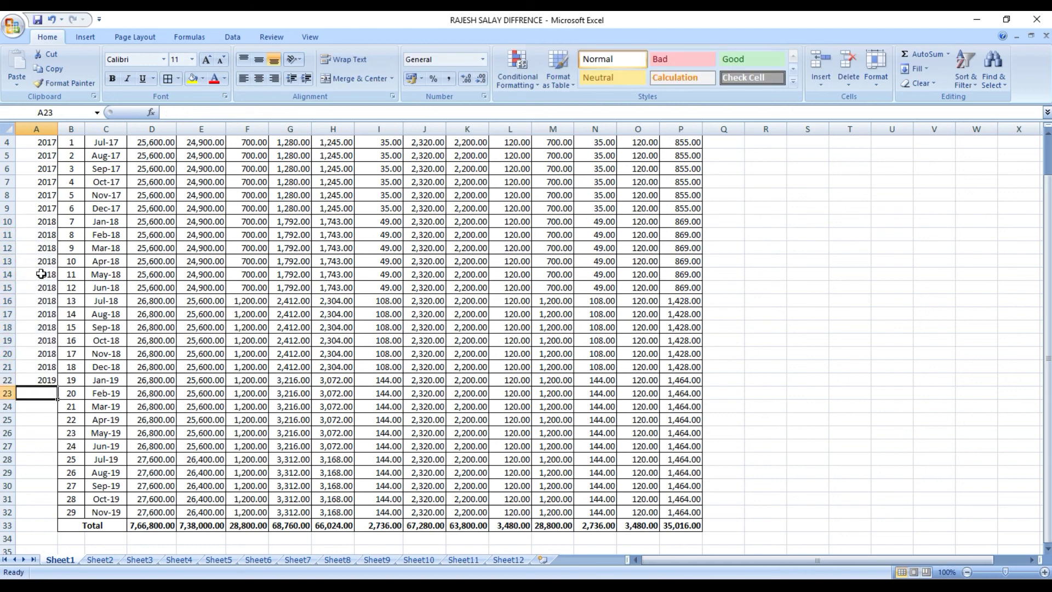
- Use Fill Down on A22:A32 to repeat 2019 beside the Jan-19 to Nov-19 rows
{"action": "key", "text": "Up"}
{"action": "key", "text": "shift+Down"}
{"action": "key", "text": "shift+Down"}
{"action": "key", "text": "shift+Down"}
{"action": "key", "text": "shift+Down"}
{"action": "key", "text": "shift+Down"}
{"action": "key", "text": "shift+Down"}
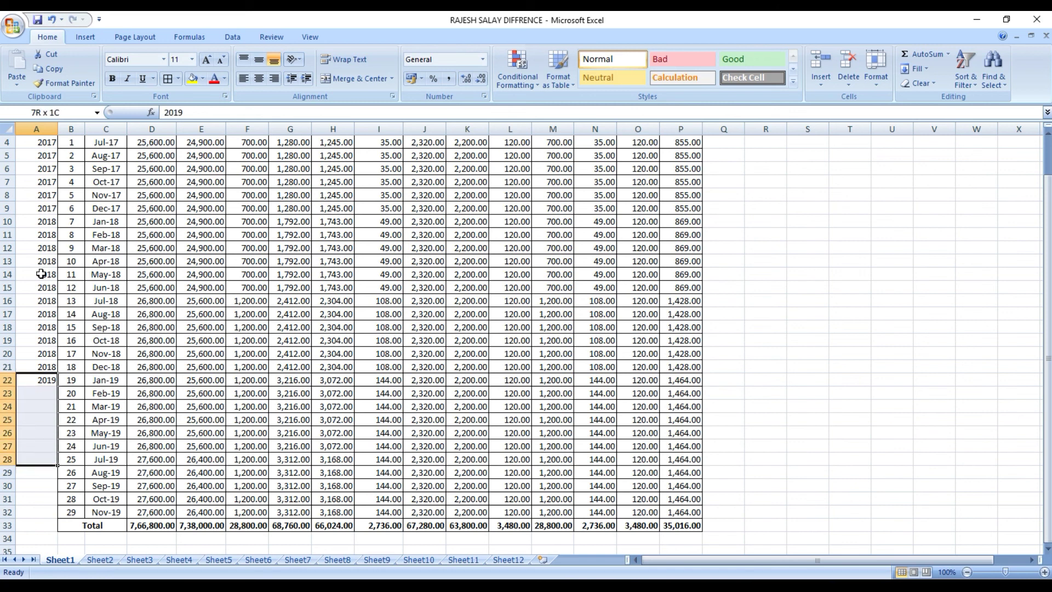
{"action": "key", "text": "shift+Down"}
{"action": "key", "text": "shift+Down"}
{"action": "key", "text": "shift+Down"}
{"action": "key", "text": "shift+Down"}
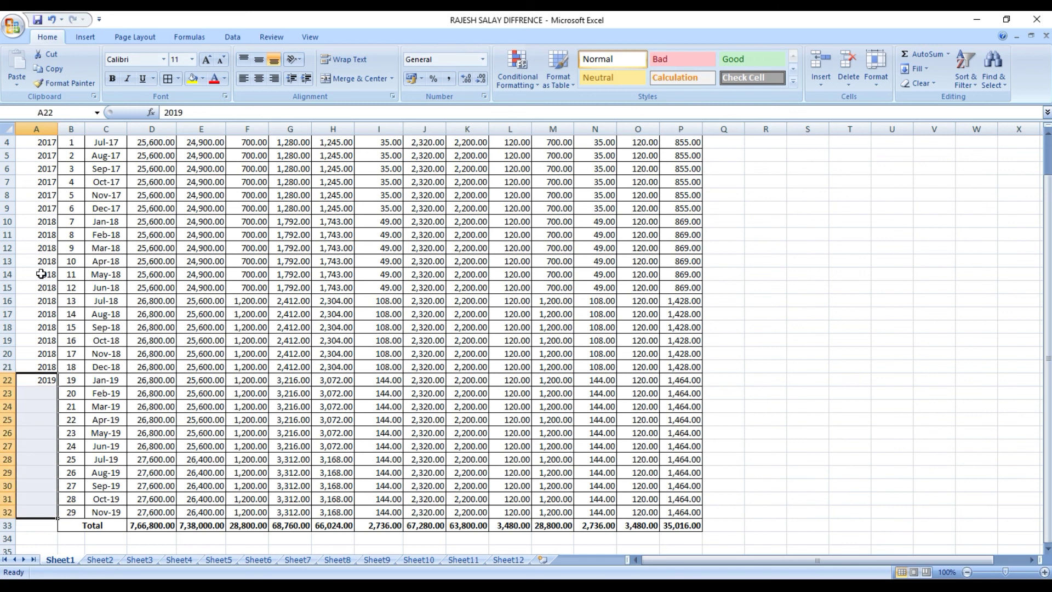
{"action": "key", "text": "ctrl+d"}
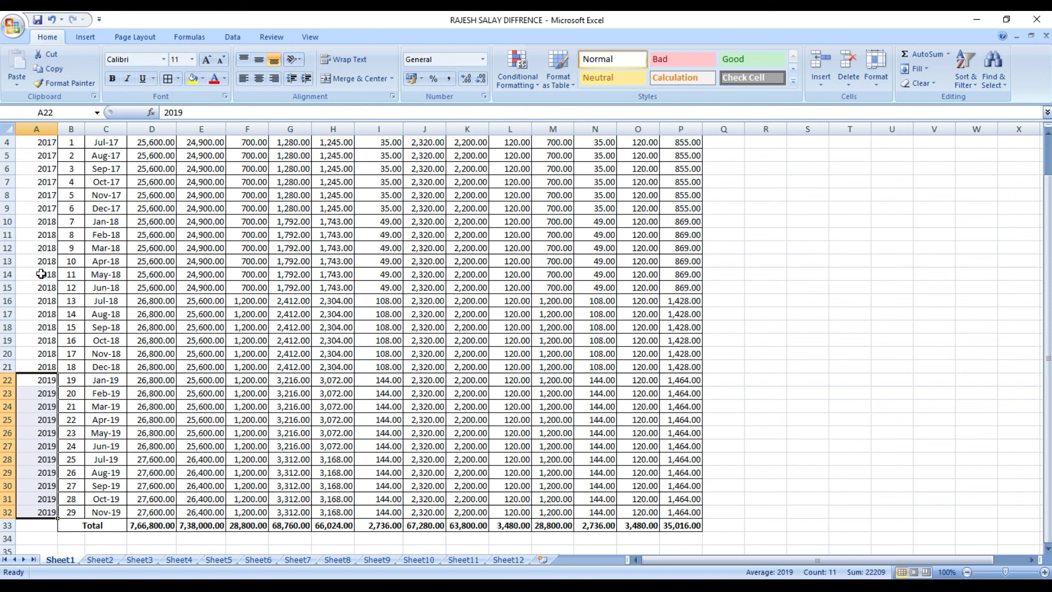
{"action": "left_click", "coordinate": [65, 313]}
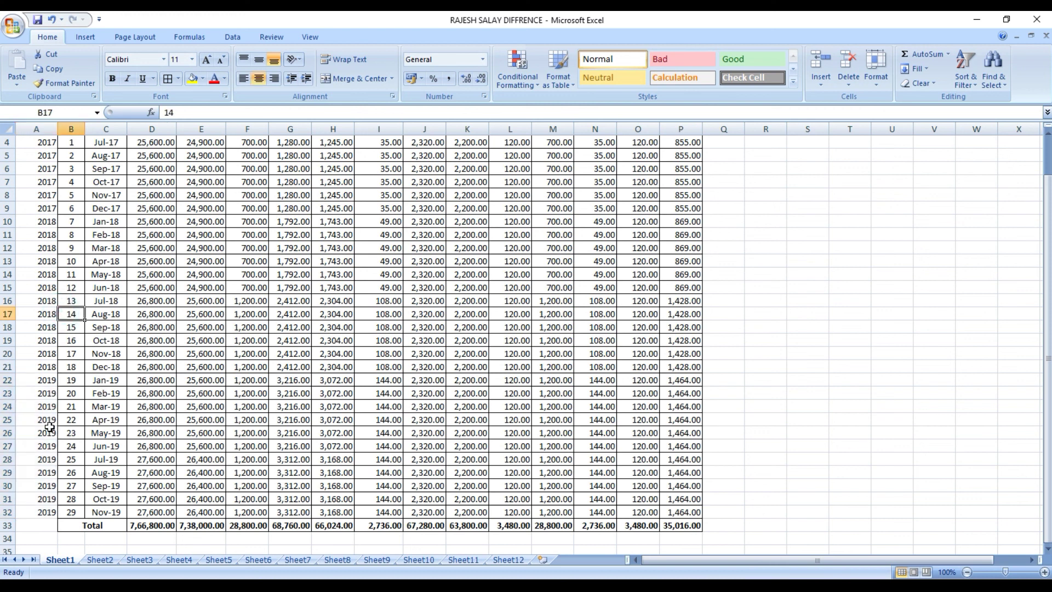
{"action": "scroll", "coordinate": [49, 427], "scroll_direction": "up", "scroll_amount": 1}
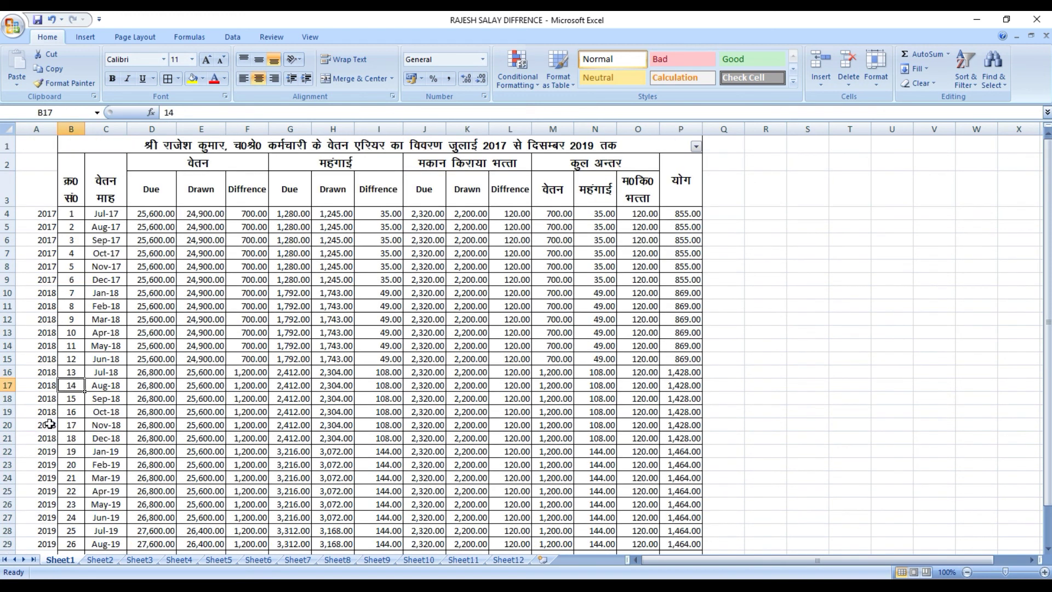